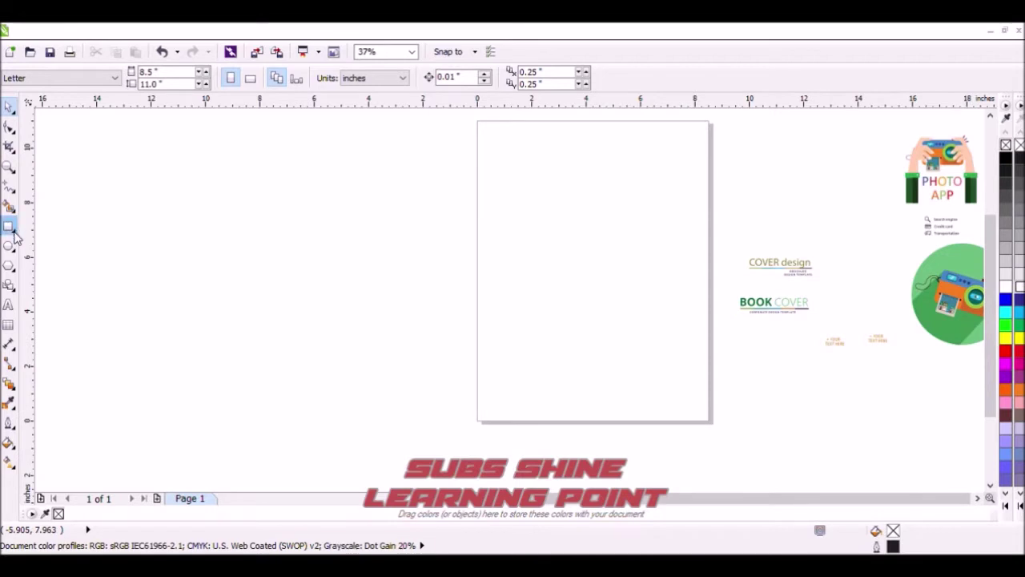
- Draw a rectangle on the empty area beside the page and size it to 5 by 7 inches
{"action": "left_click", "coordinate": [9, 227]}
{"action": "left_click_drag", "start_coordinate": [285, 196], "coordinate": [394, 344]}
{"action": "double_click", "coordinate": [122, 73]}
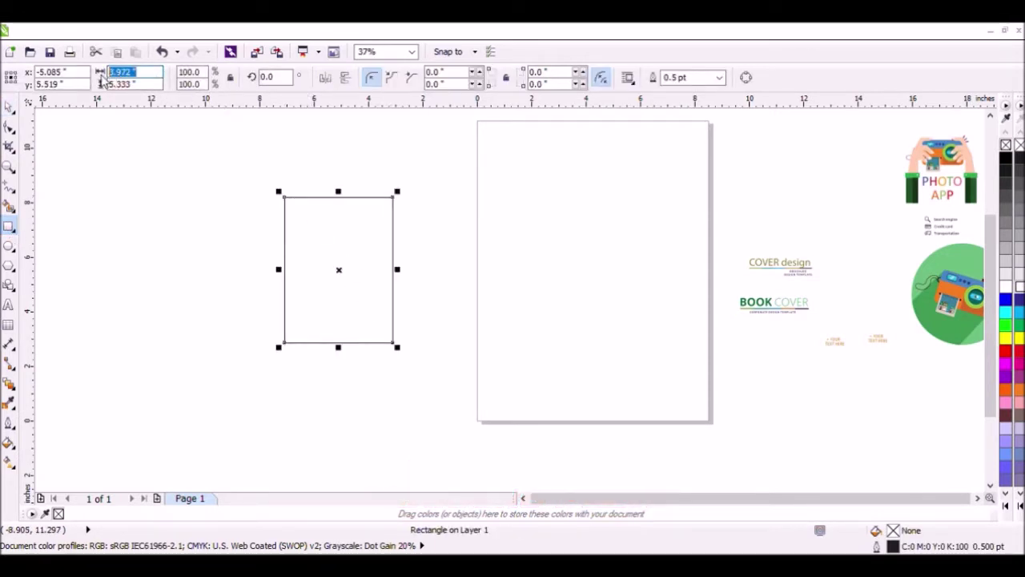
{"action": "type", "text": "5"}
{"action": "key", "text": "Tab"}
{"action": "type", "text": "7"}
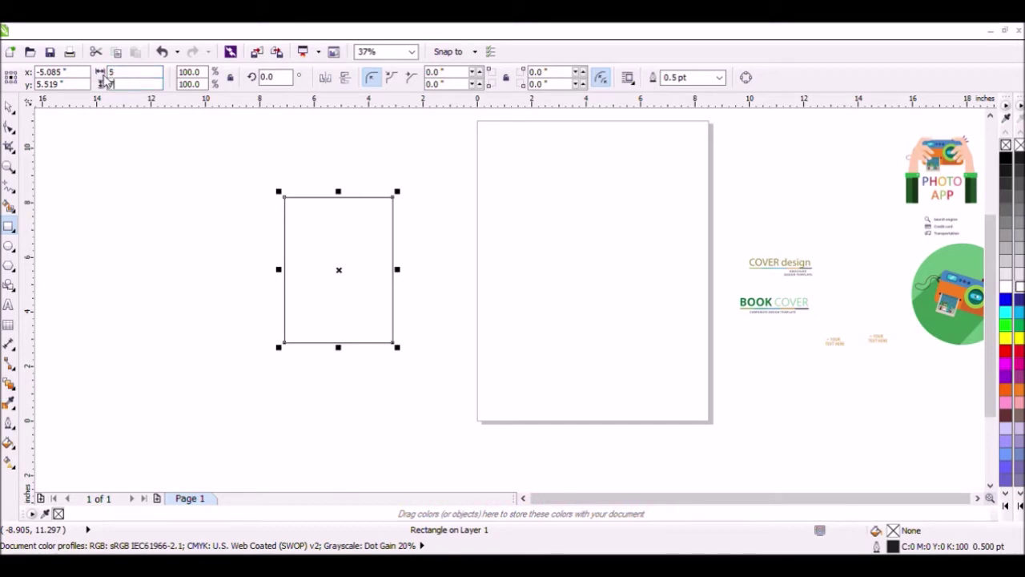
{"action": "key", "text": "Return"}
{"action": "left_click", "coordinate": [9, 107]}
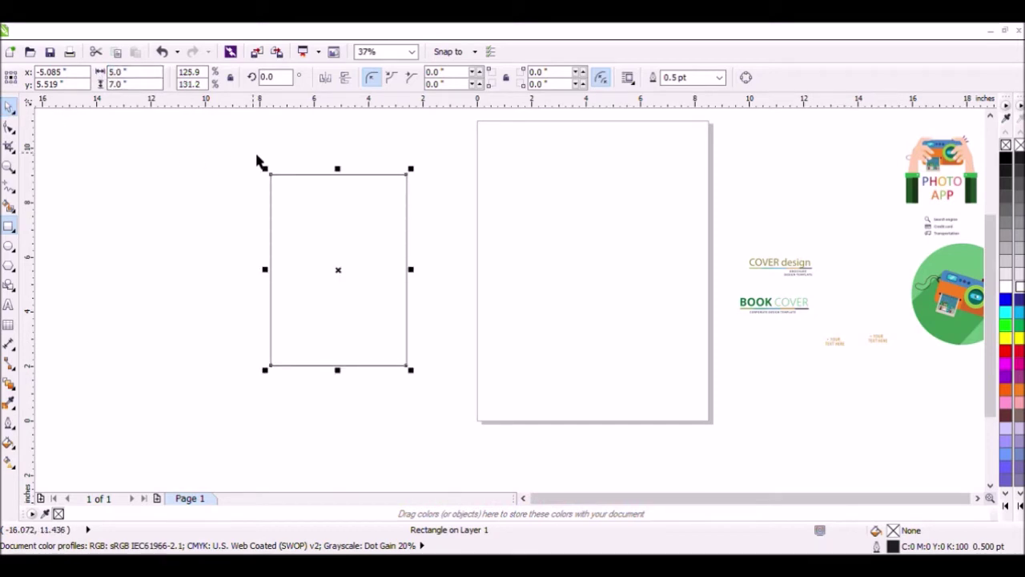
{"action": "left_click", "coordinate": [269, 166]}
{"action": "left_click", "coordinate": [336, 286]}
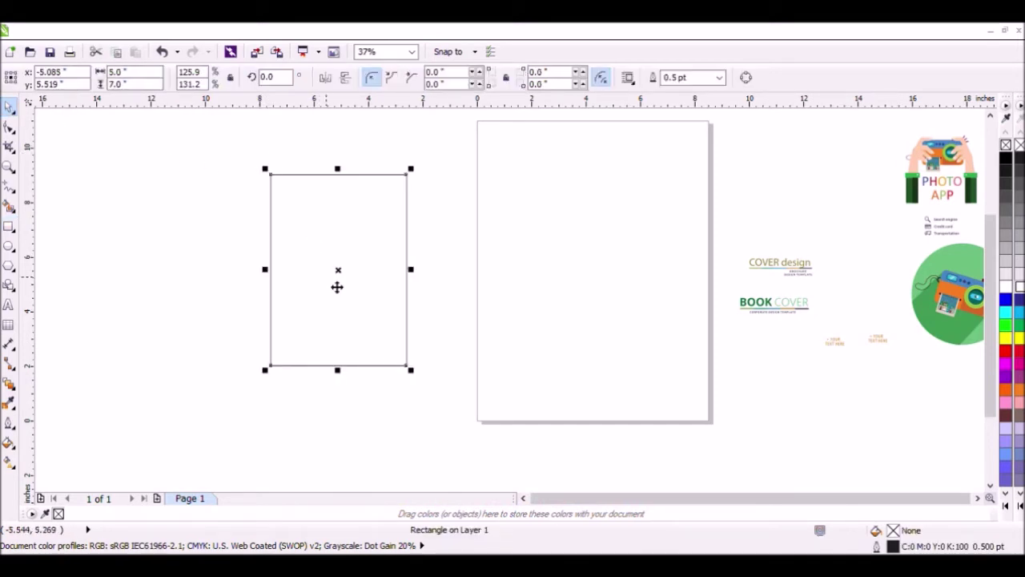
- Duplicate the 5 by 7 inch rectangle and place the copy against its right edge
{"action": "left_click_drag", "start_coordinate": [353, 281], "coordinate": [486, 285]}
{"action": "right_click", "coordinate": [485, 286]}
{"action": "left_click", "coordinate": [586, 252]}
{"action": "left_click", "coordinate": [488, 257]}
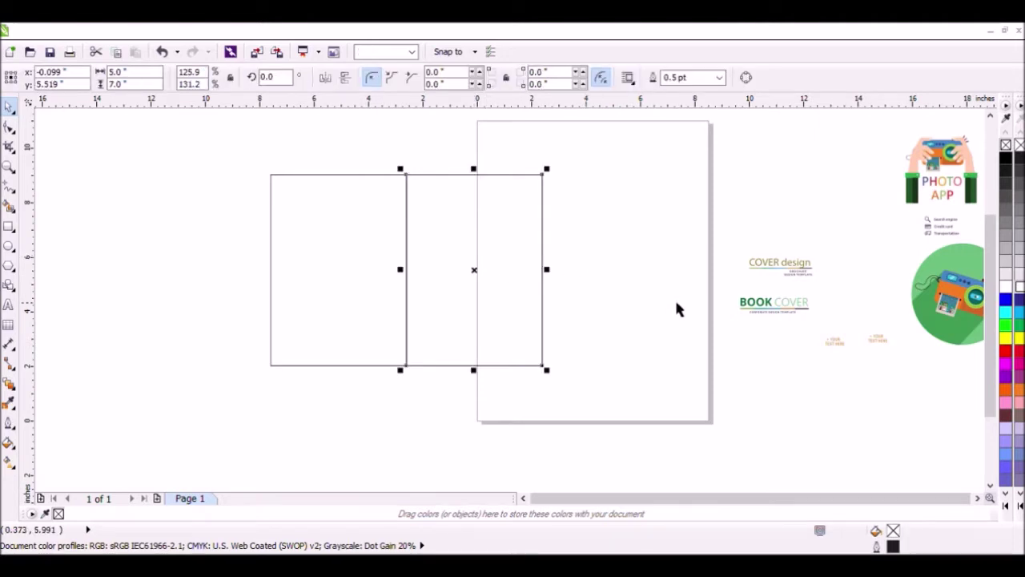
- Fill both adjoining rectangles with yellow, C:0 M:0 Y:100 K:0
{"action": "left_click", "coordinate": [1019, 338]}
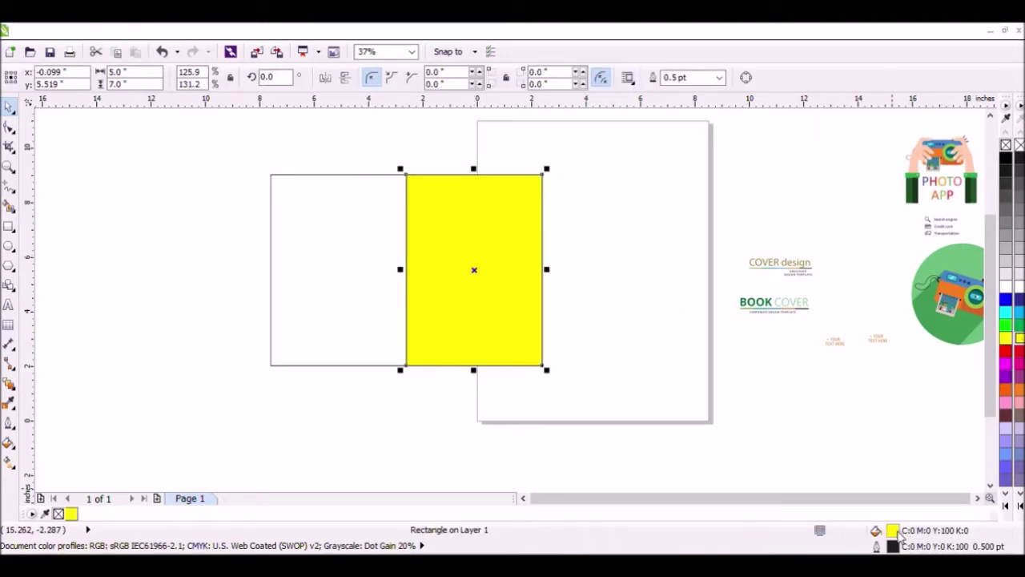
{"action": "left_click", "coordinate": [389, 327]}
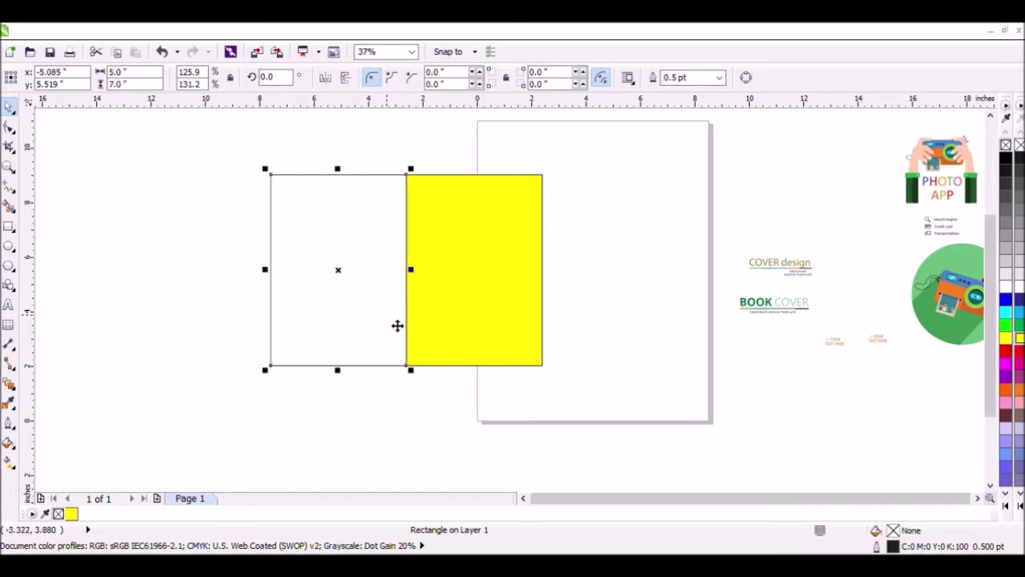
{"action": "key", "text": "ctrl+r"}
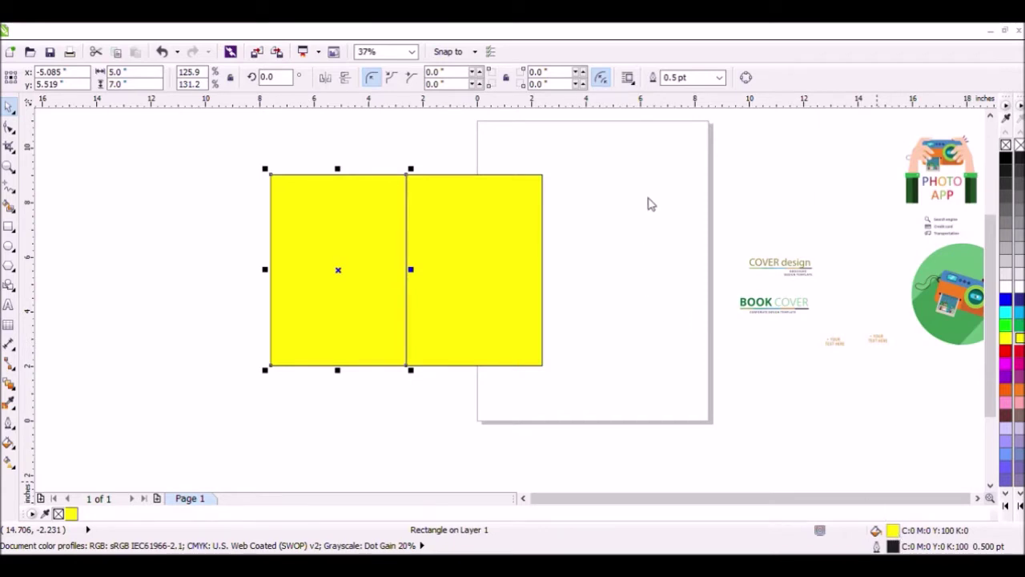
- Set the fill of both rectangles together to pale yellow, C:0 M:0 Y:30 K:0
{"action": "left_click_drag", "start_coordinate": [616, 149], "coordinate": [206, 424]}
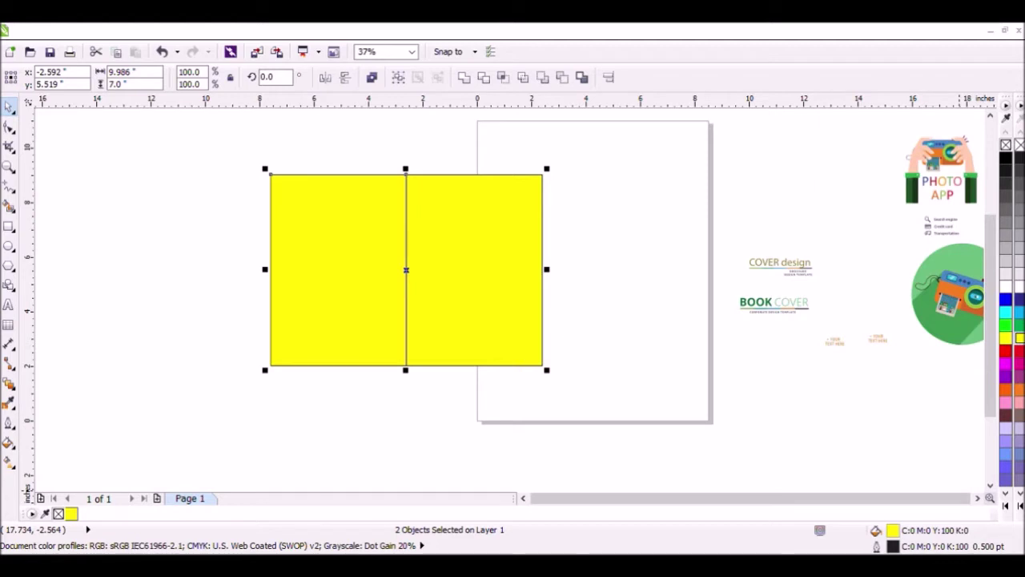
{"action": "left_click", "coordinate": [563, 324]}
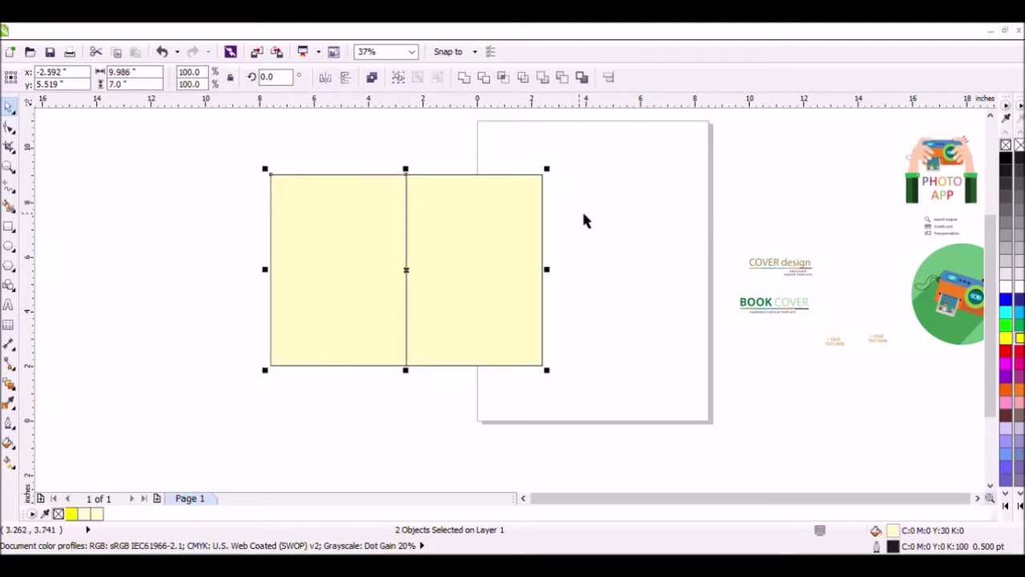
{"action": "left_click", "coordinate": [600, 233]}
{"action": "left_click", "coordinate": [514, 286]}
{"action": "left_click", "coordinate": [600, 265]}
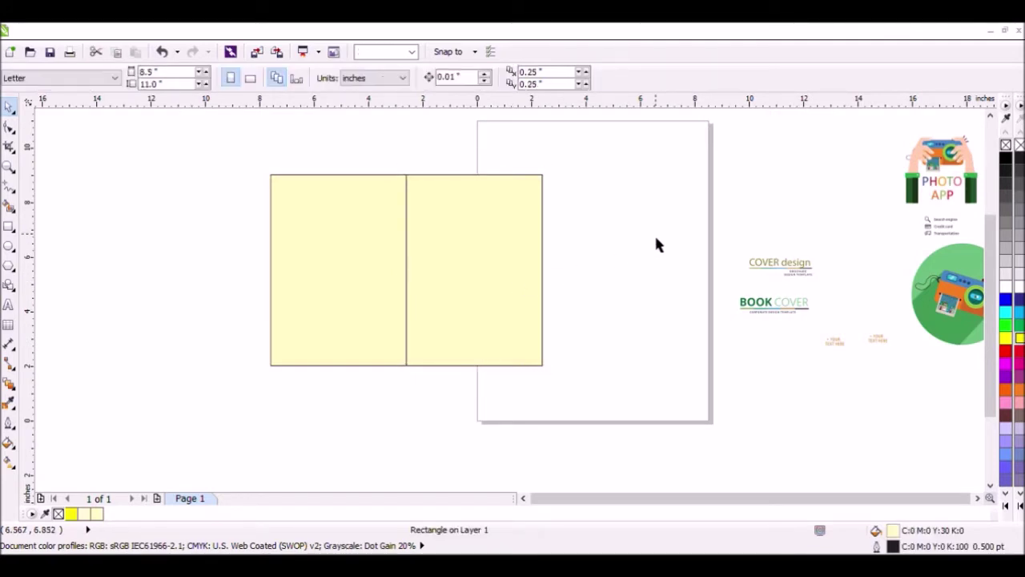
- Move the whole round green camera illustration onto the page beside the covers and group its parts
{"action": "left_click", "coordinate": [948, 310]}
{"action": "left_click", "coordinate": [977, 498]}
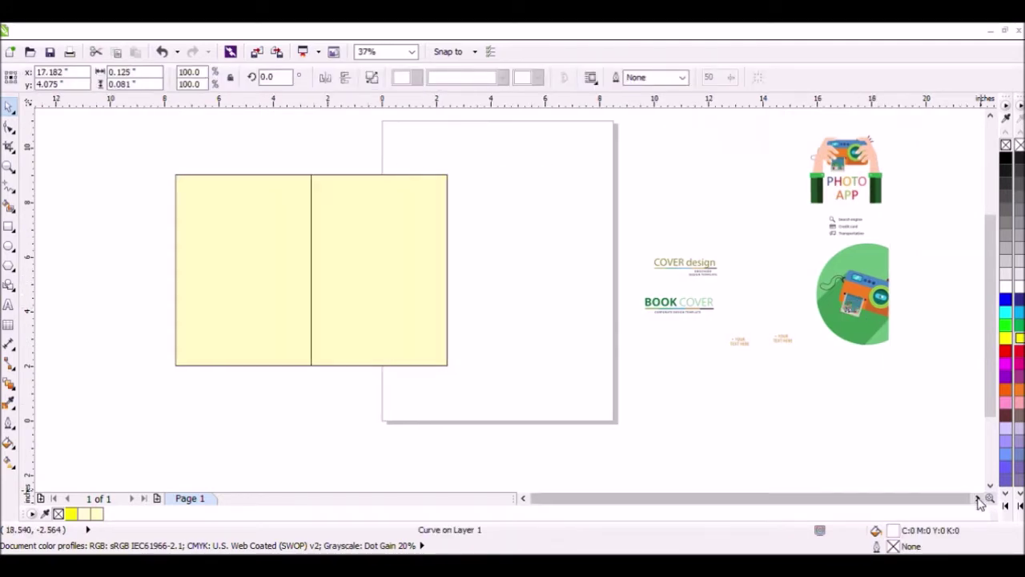
{"action": "left_click_drag", "start_coordinate": [945, 248], "coordinate": [855, 319]}
{"action": "left_click_drag", "start_coordinate": [954, 228], "coordinate": [855, 347]}
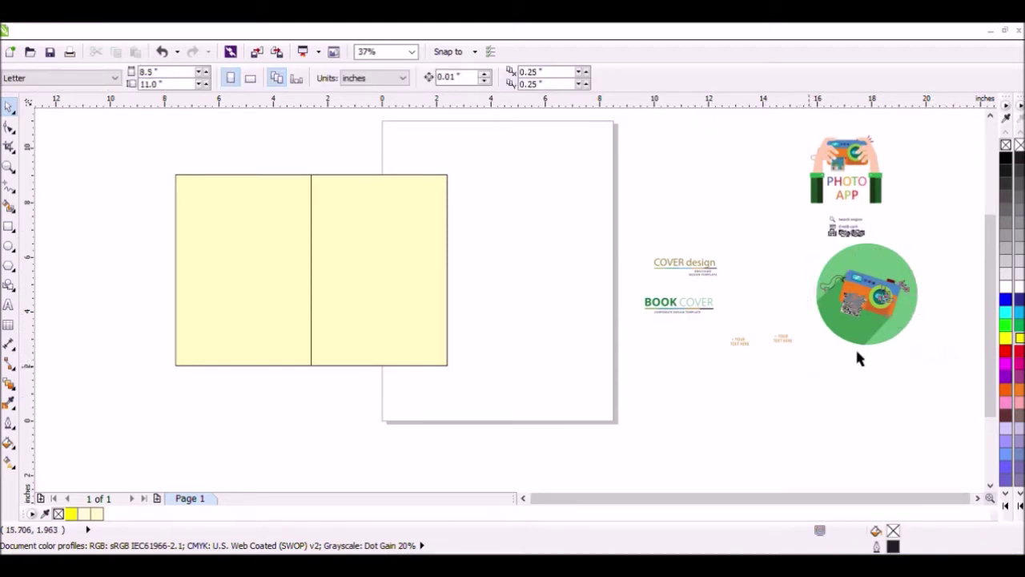
{"action": "left_click_drag", "start_coordinate": [946, 243], "coordinate": [841, 339]}
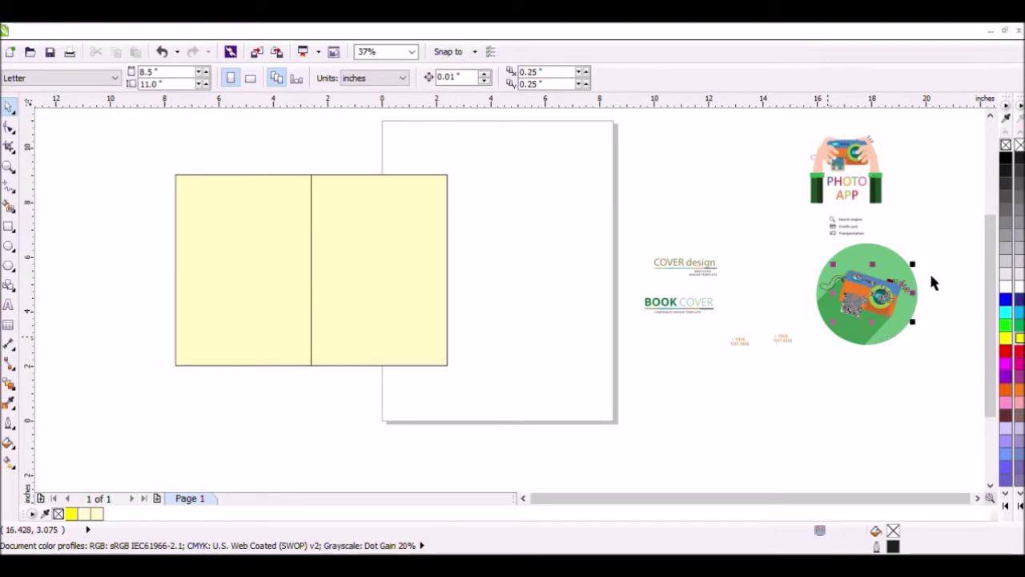
{"action": "left_click_drag", "start_coordinate": [941, 238], "coordinate": [797, 350]}
{"action": "left_click_drag", "start_coordinate": [879, 309], "coordinate": [587, 264]}
{"action": "left_click", "coordinate": [398, 77]}
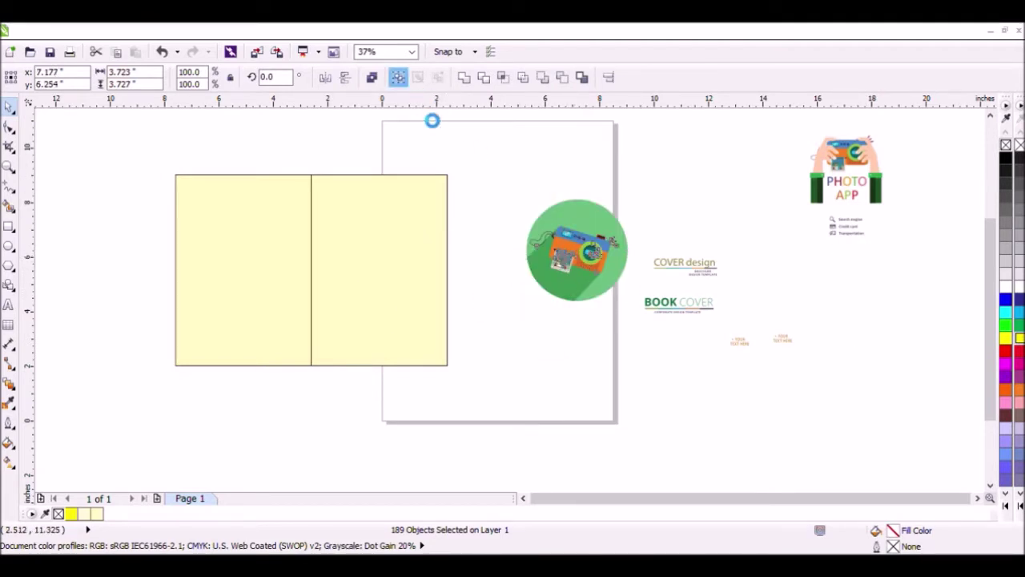
- Centre the round camera group horizontally and vertically on the right-hand cover rectangle
{"action": "left_click", "coordinate": [412, 277], "text": "shift"}
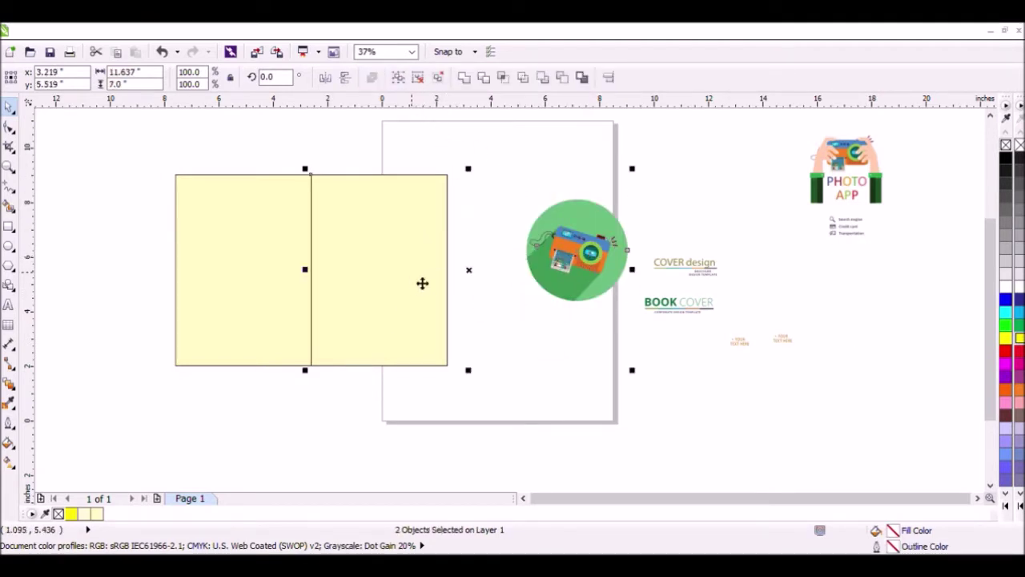
{"action": "key", "text": "e"}
{"action": "key", "text": "c"}
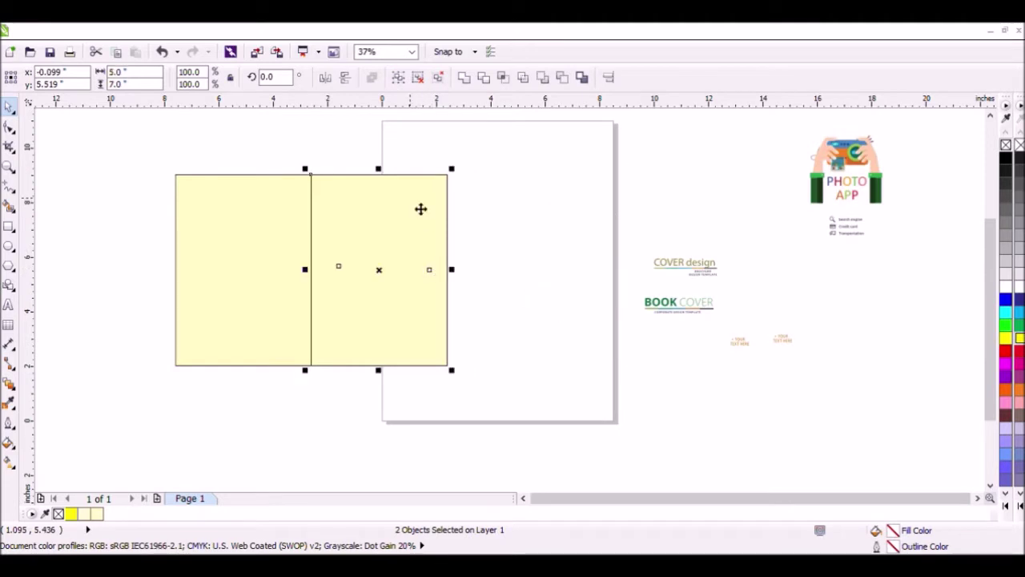
- Bring the round camera group to the front of the right-hand cover rectangle
{"action": "left_click", "coordinate": [495, 226]}
{"action": "left_click_drag", "start_coordinate": [485, 136], "coordinate": [313, 414]}
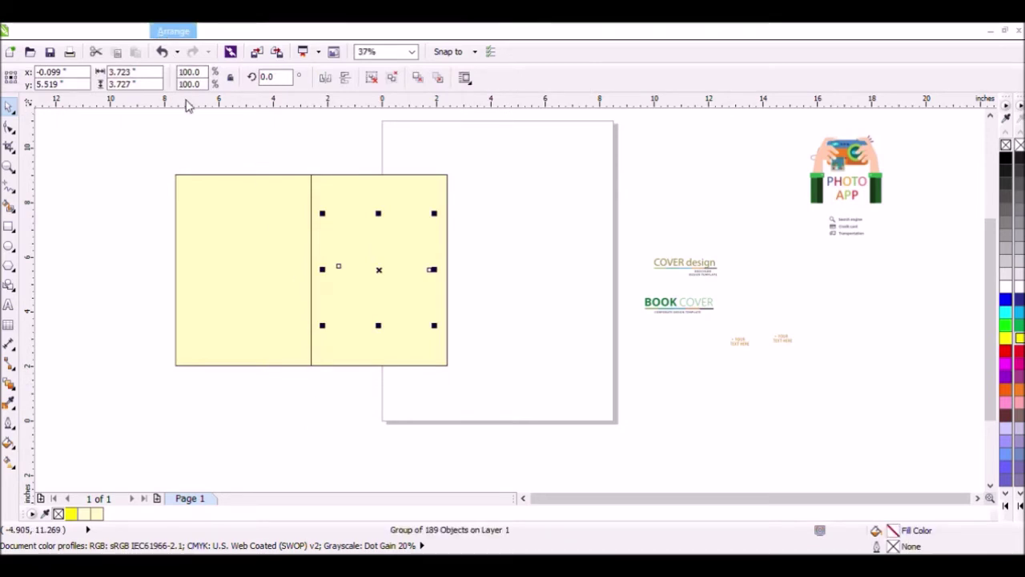
{"action": "key", "text": "shift+Page_Up"}
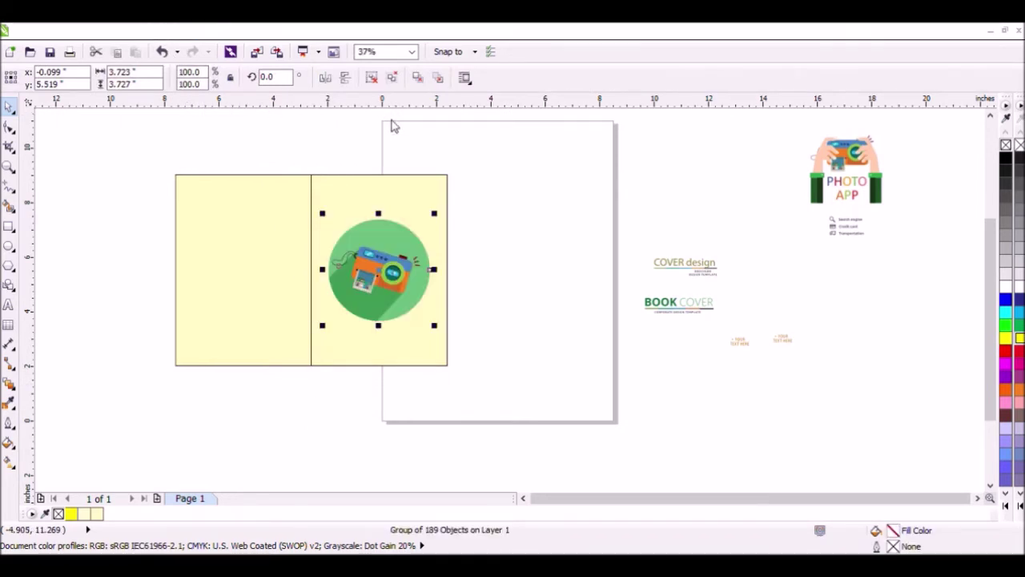
{"action": "left_click", "coordinate": [453, 164]}
{"action": "left_click", "coordinate": [383, 279]}
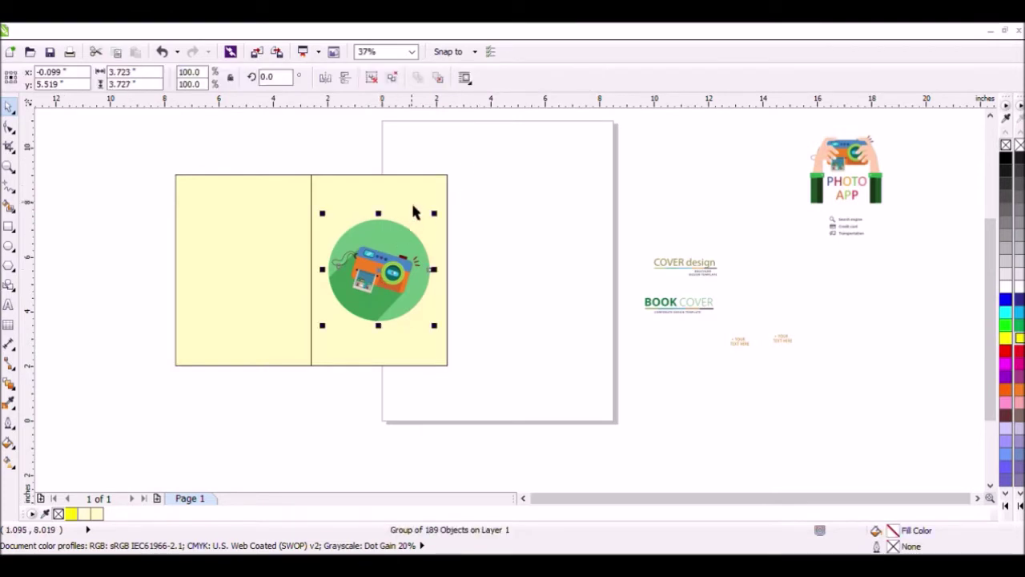
{"action": "left_click", "coordinate": [423, 211], "text": "shift"}
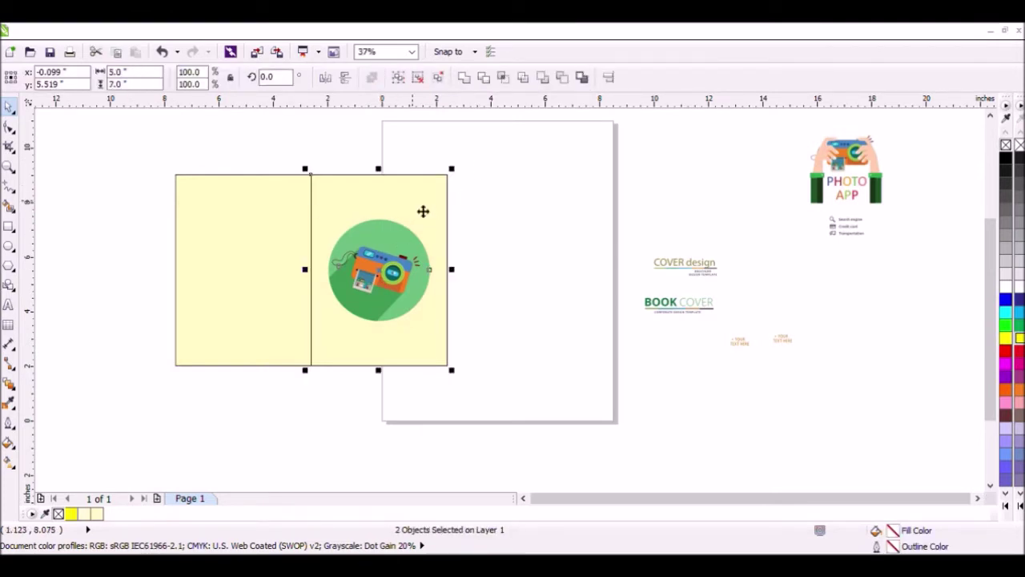
{"action": "left_click", "coordinate": [500, 197]}
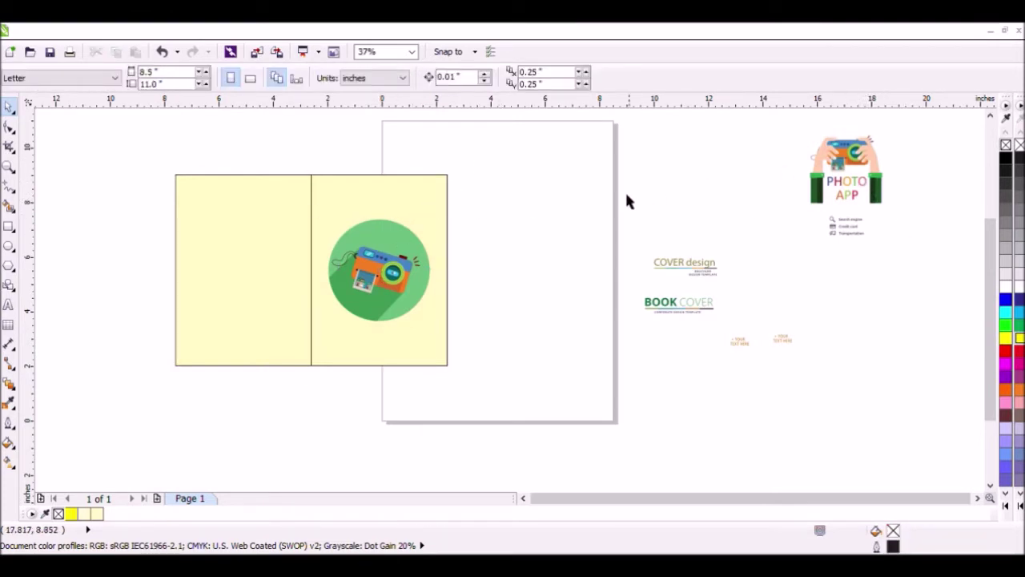
- Group the PHOTO APP hands illustration and centre it horizontally and vertically on the left-hand cover rectangle
{"action": "left_click_drag", "start_coordinate": [905, 128], "coordinate": [789, 213]}
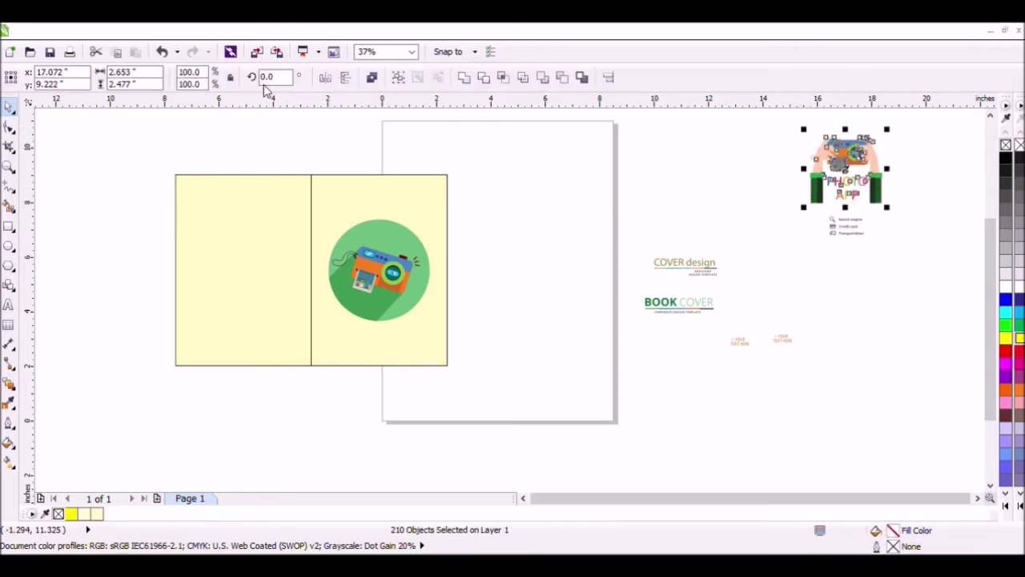
{"action": "left_click", "coordinate": [398, 76]}
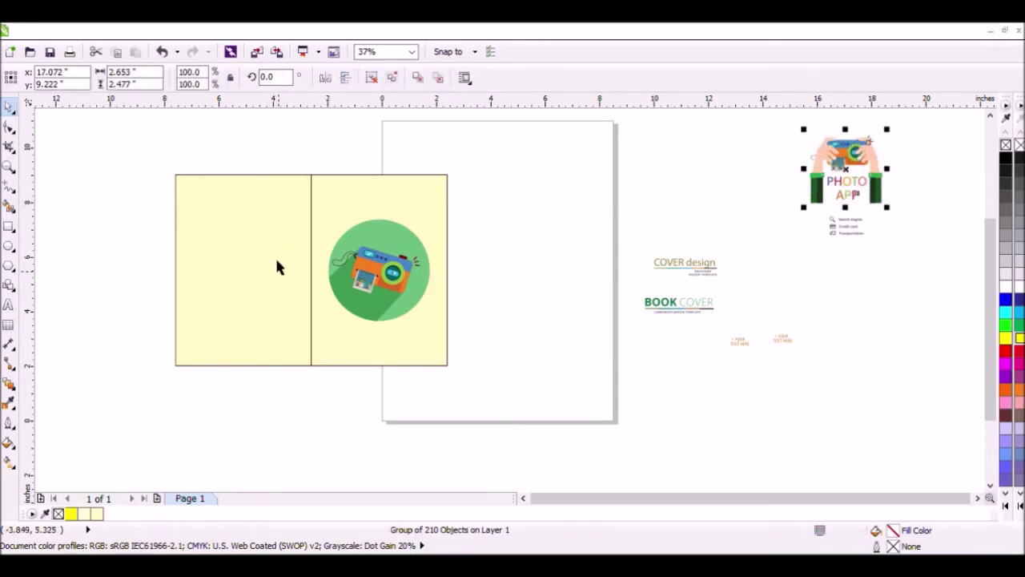
{"action": "left_click", "coordinate": [247, 294]}
{"action": "left_click", "coordinate": [860, 172]}
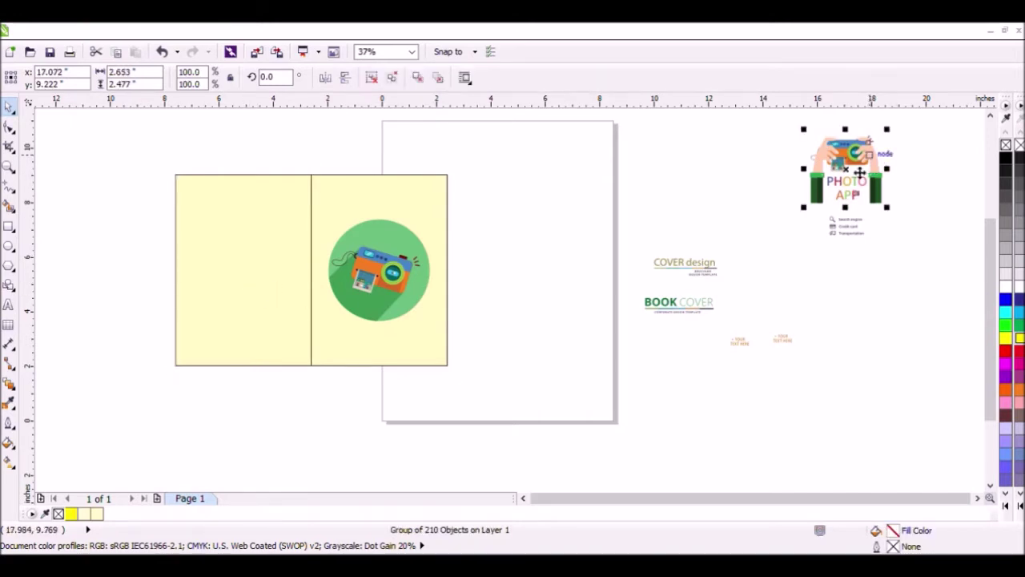
{"action": "left_click", "coordinate": [281, 267], "text": "shift"}
{"action": "key", "text": "e"}
{"action": "key", "text": "c"}
- Bring the PHOTO APP group to the front of the left-hand cover rectangle
{"action": "left_click_drag", "start_coordinate": [150, 126], "coordinate": [326, 352]}
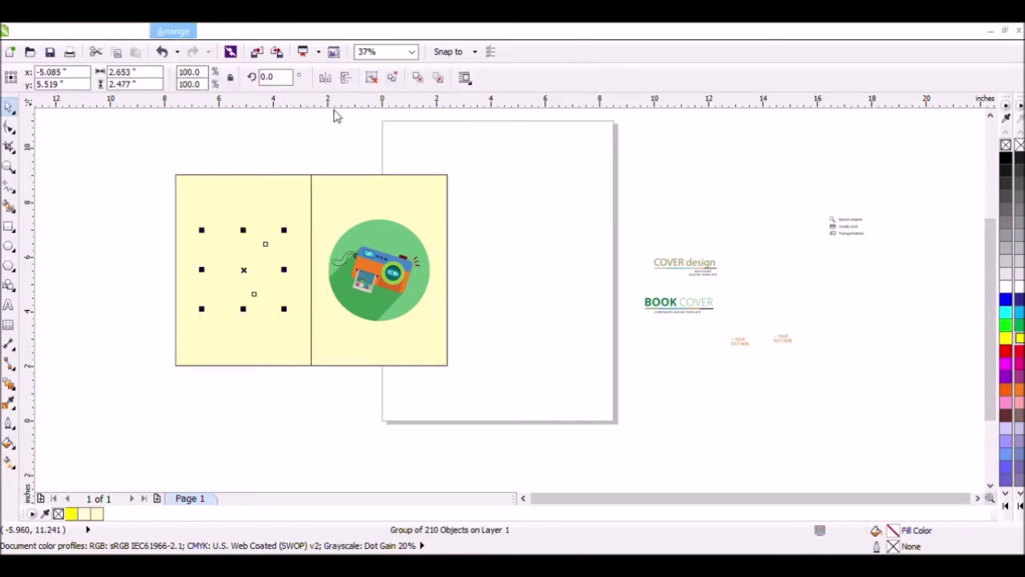
{"action": "left_click", "coordinate": [495, 145]}
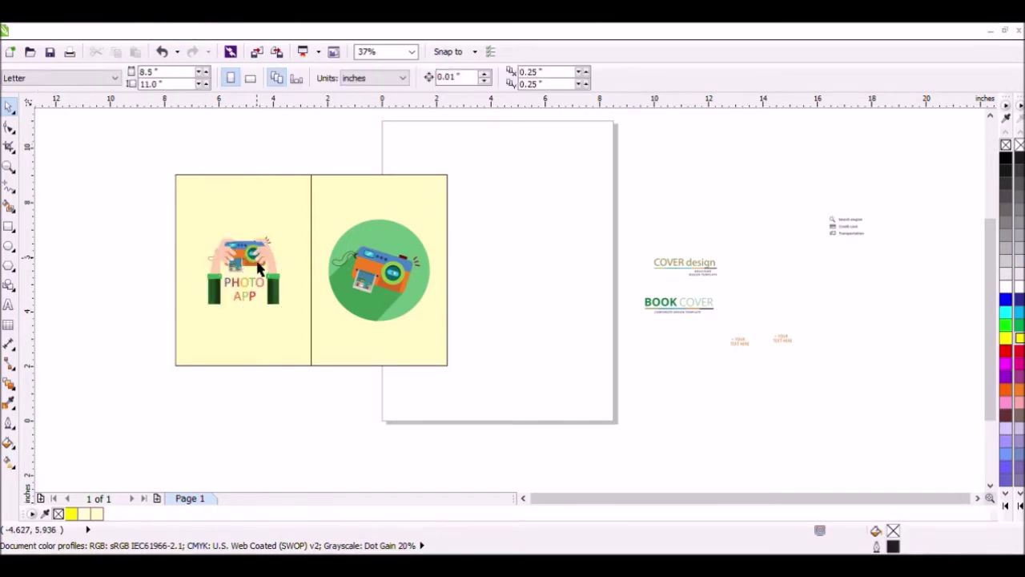
{"action": "left_click", "coordinate": [256, 259]}
{"action": "left_click", "coordinate": [516, 229]}
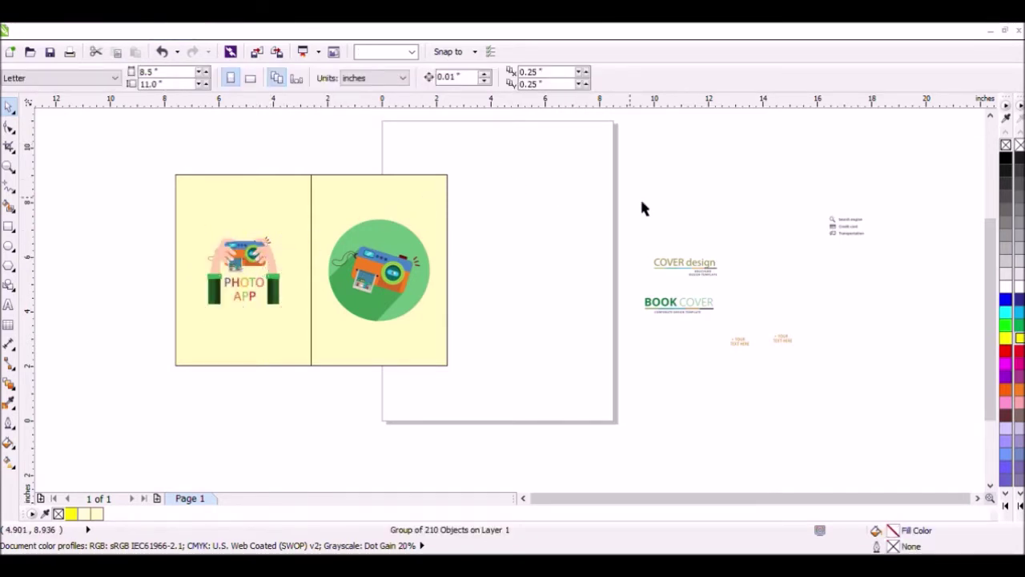
- Move the three-line icon list beneath the PHOTO APP artwork on the left-hand cover and bring it to the front
{"action": "left_click_drag", "start_coordinate": [808, 204], "coordinate": [248, 326]}
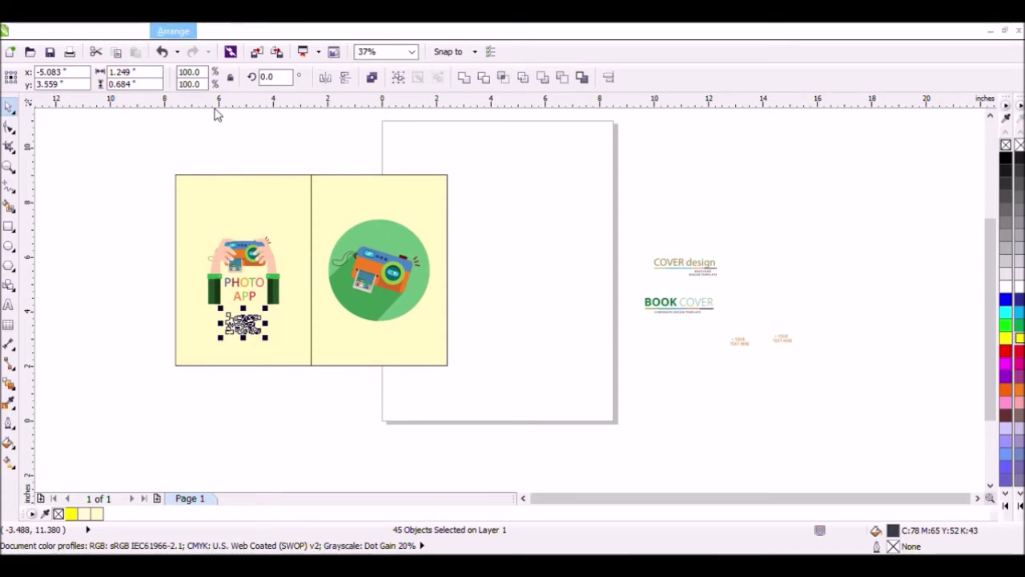
{"action": "left_click", "coordinate": [383, 102]}
{"action": "left_click", "coordinate": [335, 157]}
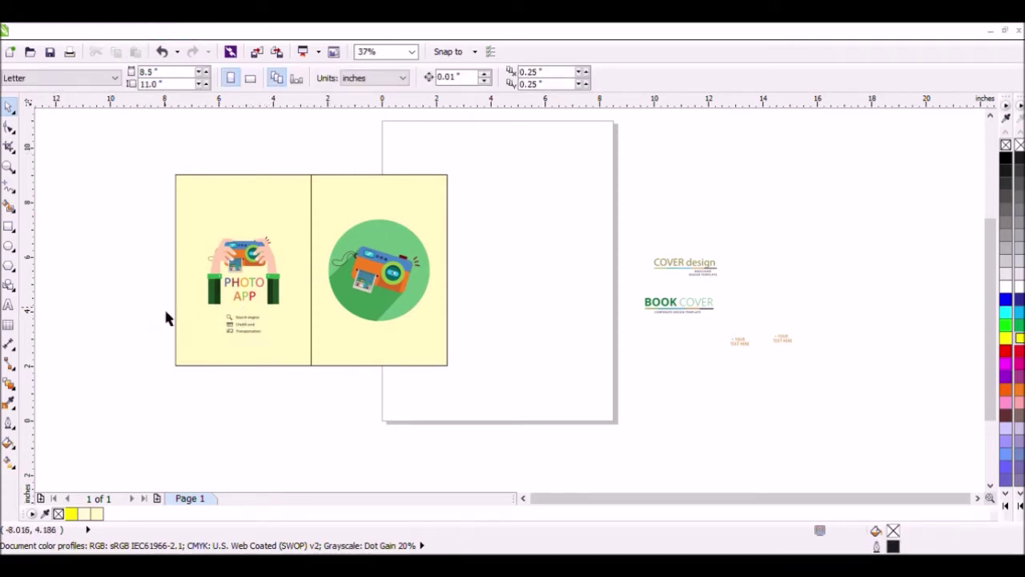
{"action": "left_click_drag", "start_coordinate": [157, 305], "coordinate": [305, 373]}
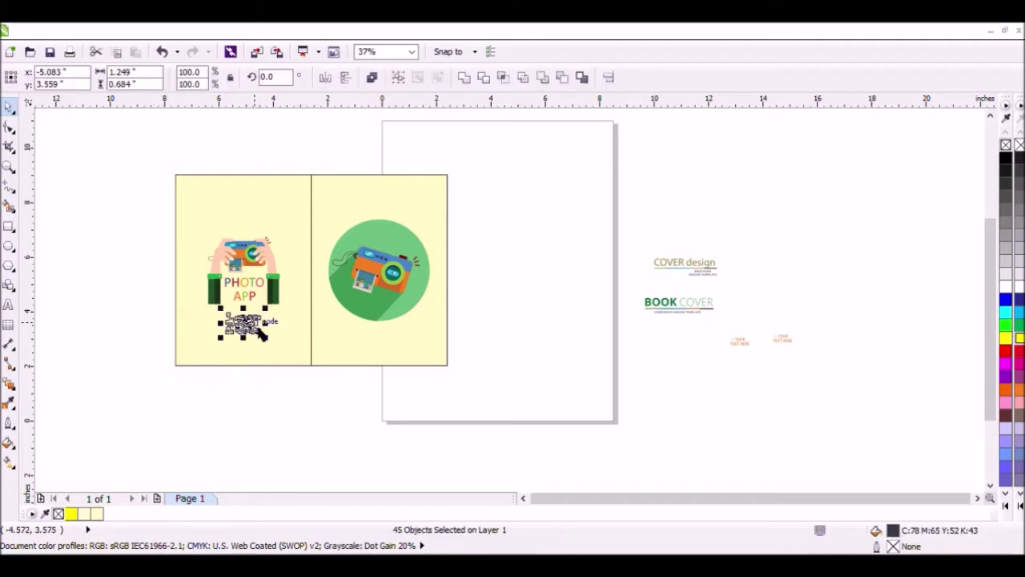
{"action": "left_click", "coordinate": [329, 148]}
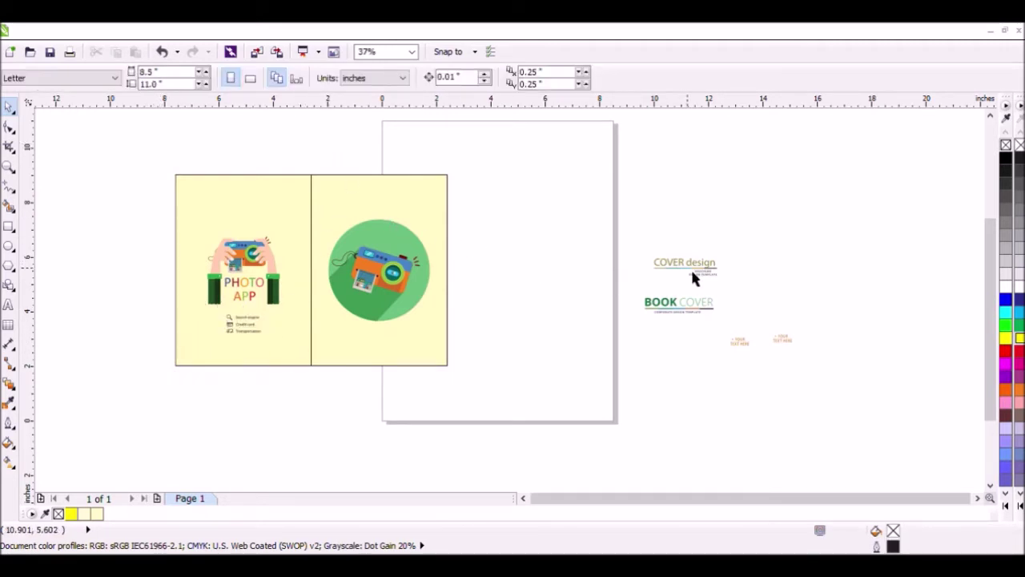
- Group the COVER design title and move it to the upper-right corner of the right-hand cover
{"action": "left_click_drag", "start_coordinate": [744, 235], "coordinate": [634, 287]}
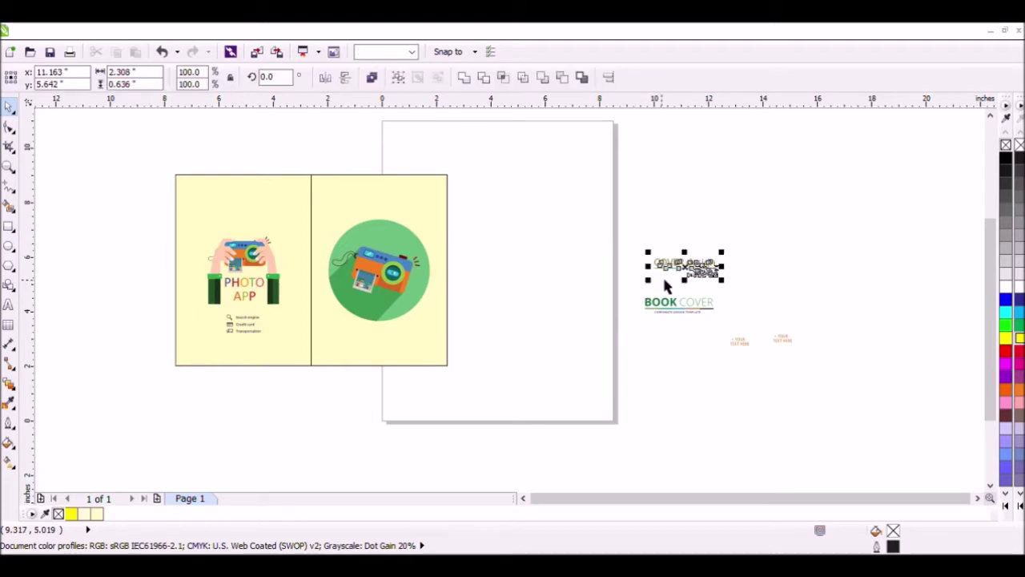
{"action": "left_click", "coordinate": [398, 77]}
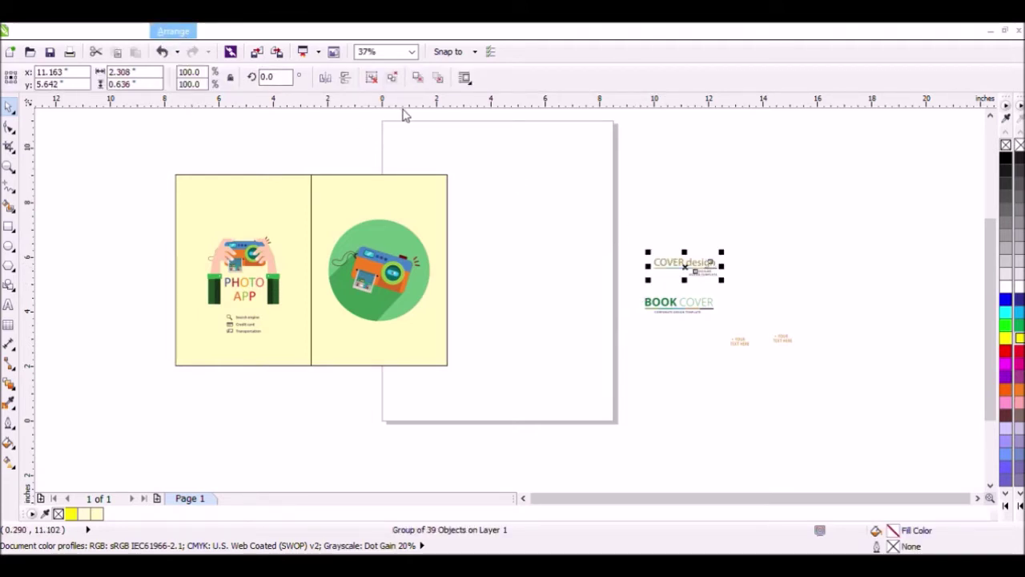
{"action": "left_click_drag", "start_coordinate": [705, 278], "coordinate": [433, 196]}
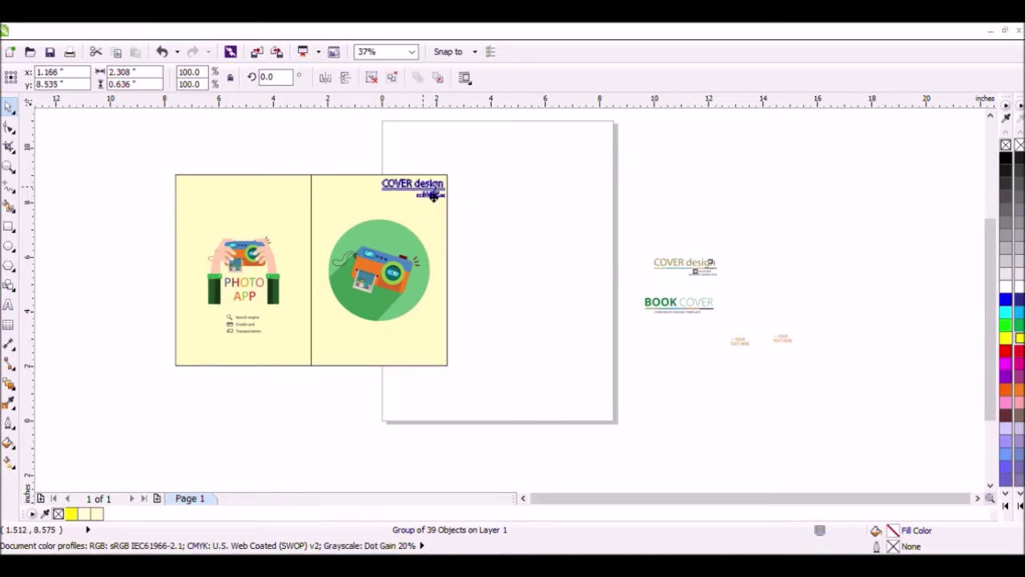
- Move the COVER design title group off the right-hand cover to the blank area beside the page and ungroup it
{"action": "left_click_drag", "start_coordinate": [433, 197], "coordinate": [677, 234]}
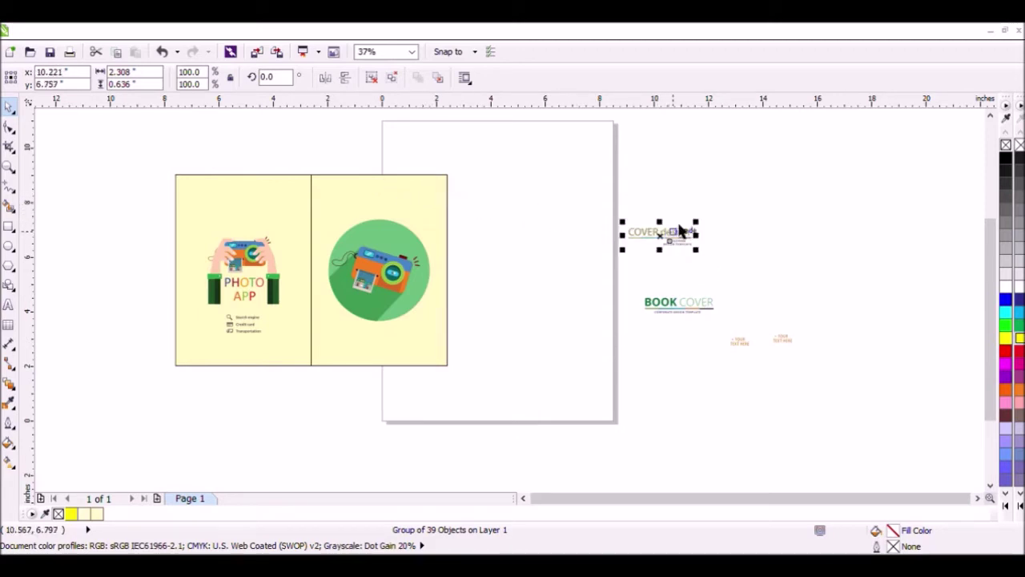
{"action": "left_click", "coordinate": [372, 78]}
{"action": "left_click", "coordinate": [586, 181]}
- Group the COVER design wording with its underline and place a copy in the upper-right corner of the right-hand cover
{"action": "left_click_drag", "start_coordinate": [585, 182], "coordinate": [719, 245]}
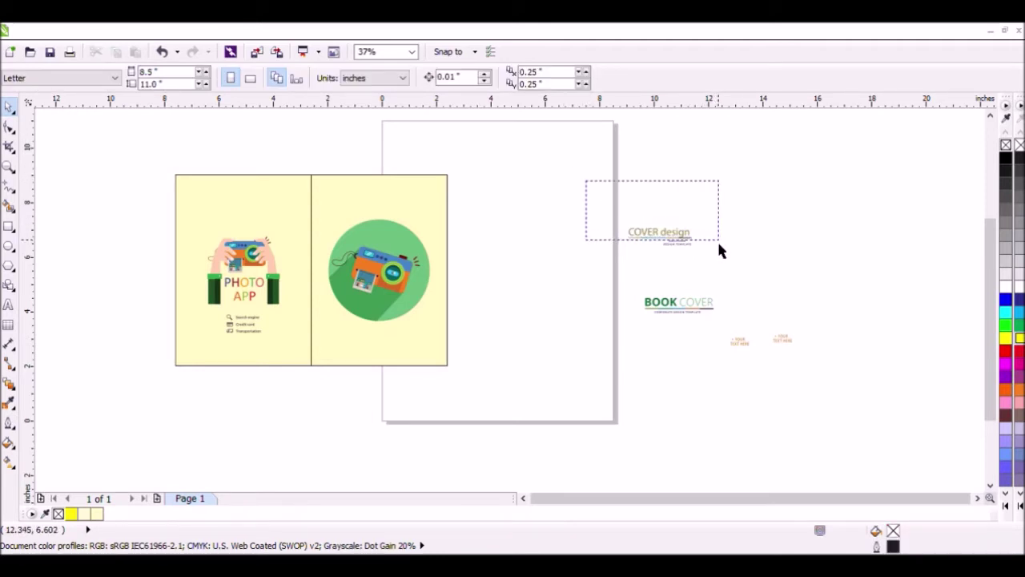
{"action": "left_click_drag", "start_coordinate": [719, 244], "coordinate": [720, 243]}
{"action": "left_click", "coordinate": [399, 78]}
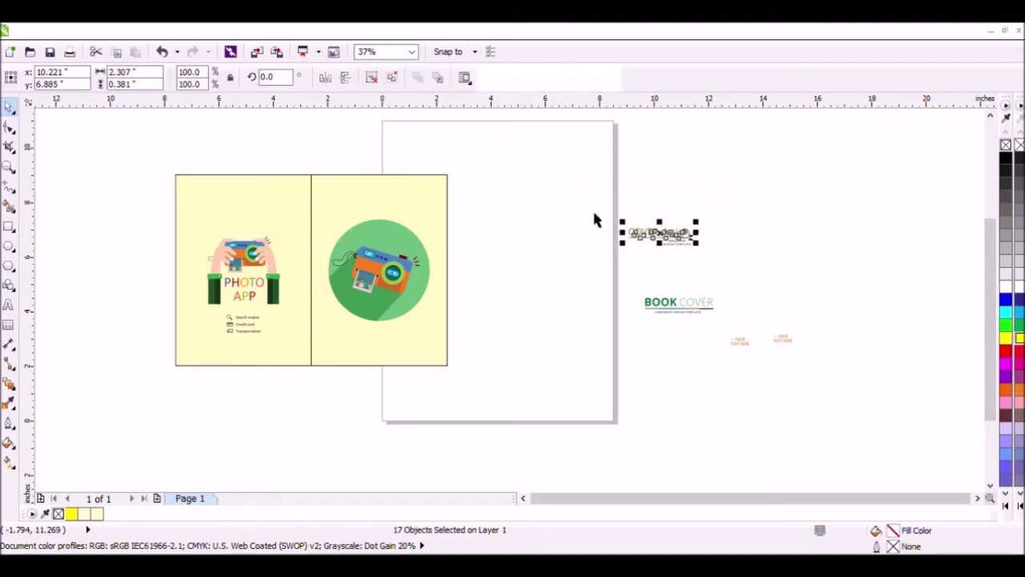
{"action": "left_click_drag", "start_coordinate": [678, 245], "coordinate": [431, 200]}
{"action": "left_click", "coordinate": [578, 164]}
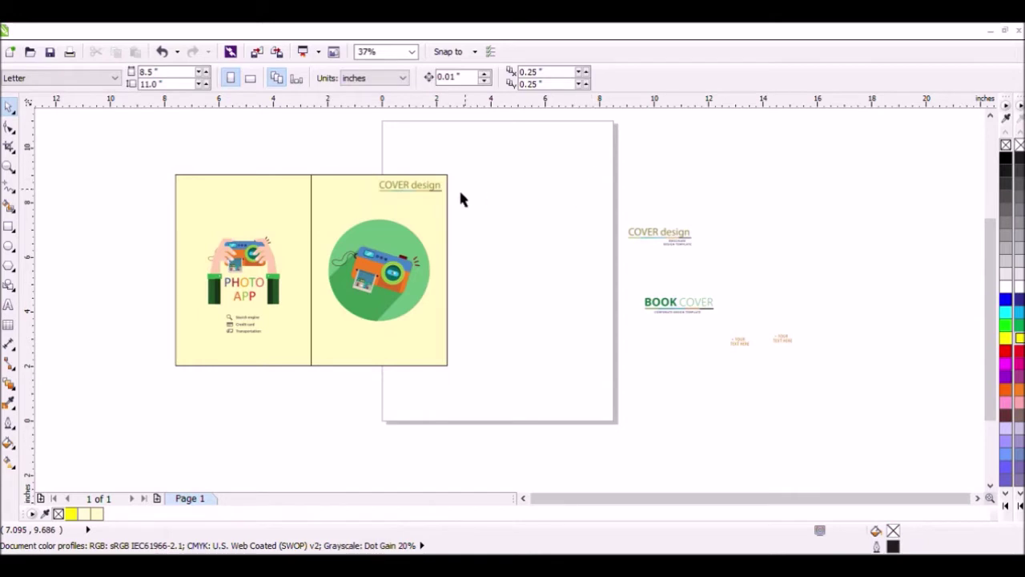
- Place a copy of the BROCHURE DESIGN TEMPLATE text in the upper-left corner of the right-hand cover
{"action": "left_click", "coordinate": [677, 240]}
{"action": "left_click_drag", "start_coordinate": [675, 239], "coordinate": [343, 193]}
{"action": "left_click", "coordinate": [705, 232]}
{"action": "right_click", "coordinate": [343, 193]}
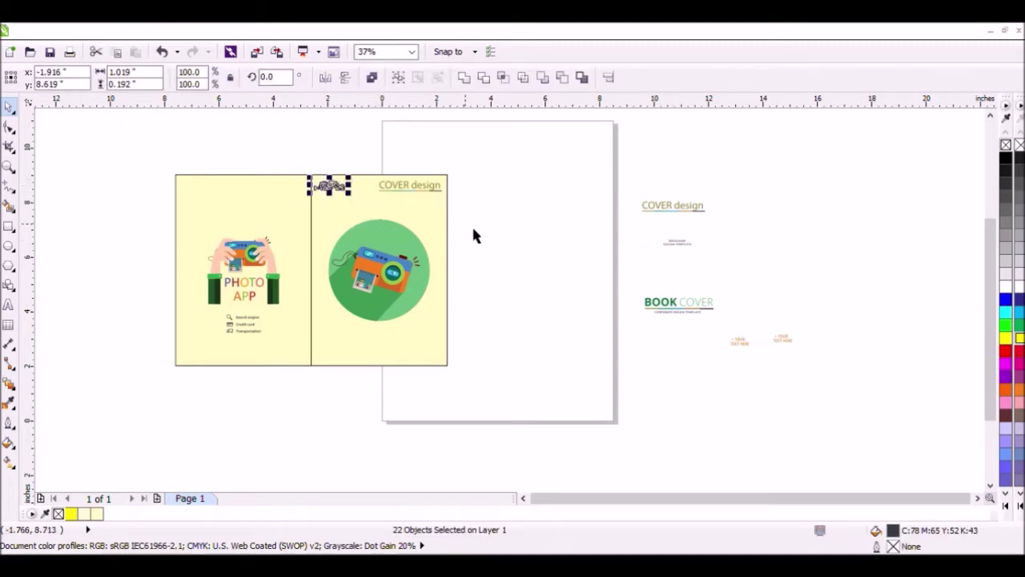
{"action": "left_click", "coordinate": [555, 221]}
- Copy the BOOK COVER title above the PHOTO APP artwork, group it and centre it horizontally on the left-hand cover
{"action": "left_click_drag", "start_coordinate": [753, 286], "coordinate": [604, 326]}
{"action": "left_click_drag", "start_coordinate": [677, 310], "coordinate": [258, 225]}
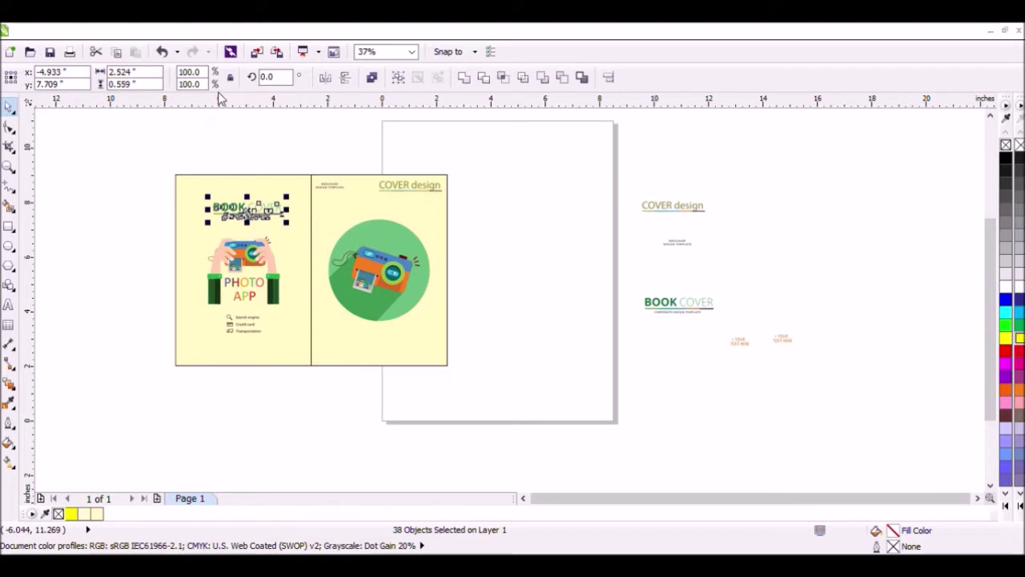
{"action": "left_click", "coordinate": [398, 79]}
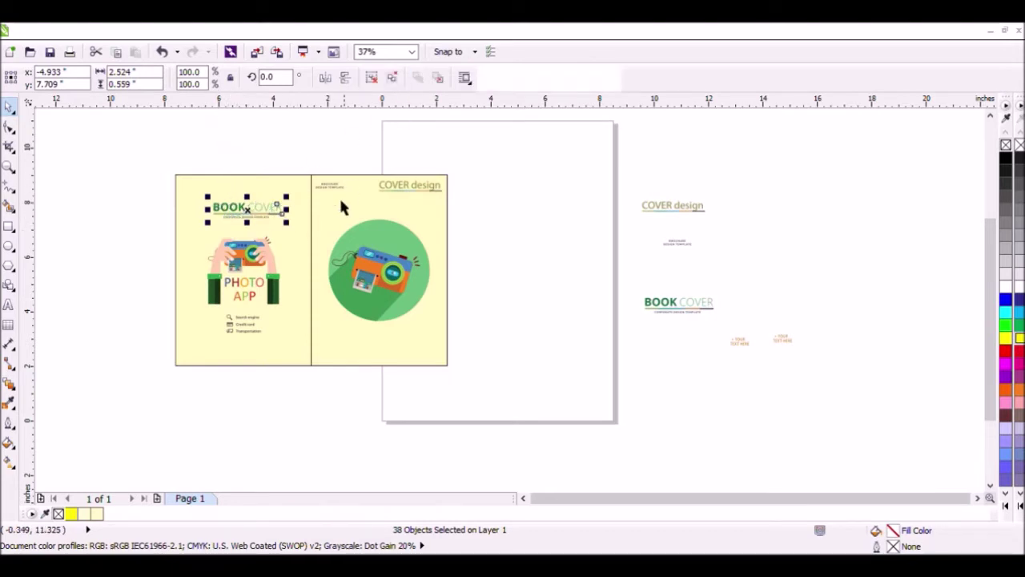
{"action": "left_click", "coordinate": [311, 233], "text": "shift"}
{"action": "key", "text": "c"}
{"action": "left_click", "coordinate": [307, 150]}
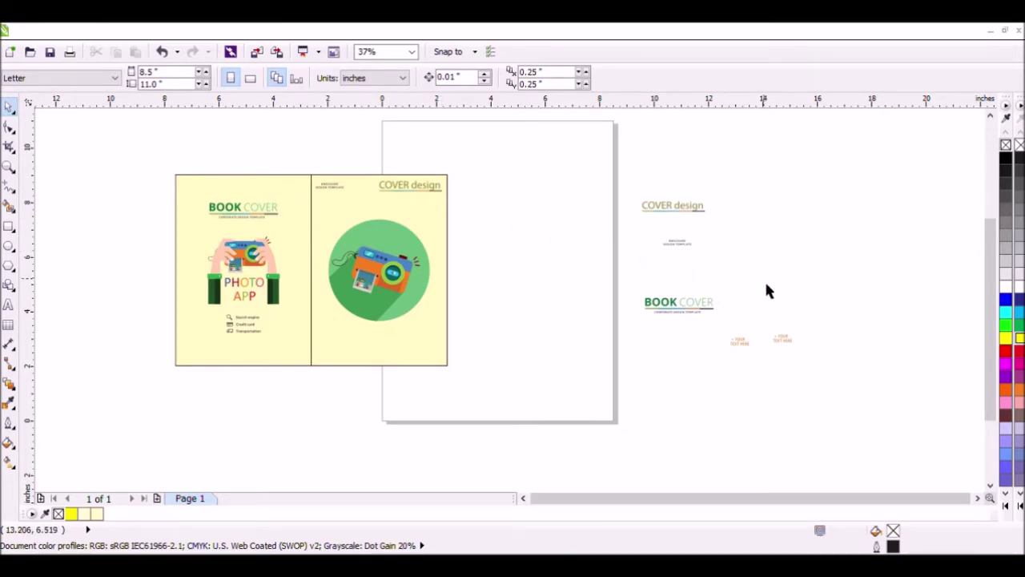
- Copy the YOUR TEXT HERE labels into the outer lower corners of both covers and delete the leftover originals beside the page
{"action": "left_click_drag", "start_coordinate": [804, 308], "coordinate": [441, 359]}
{"action": "right_click", "coordinate": [441, 360]}
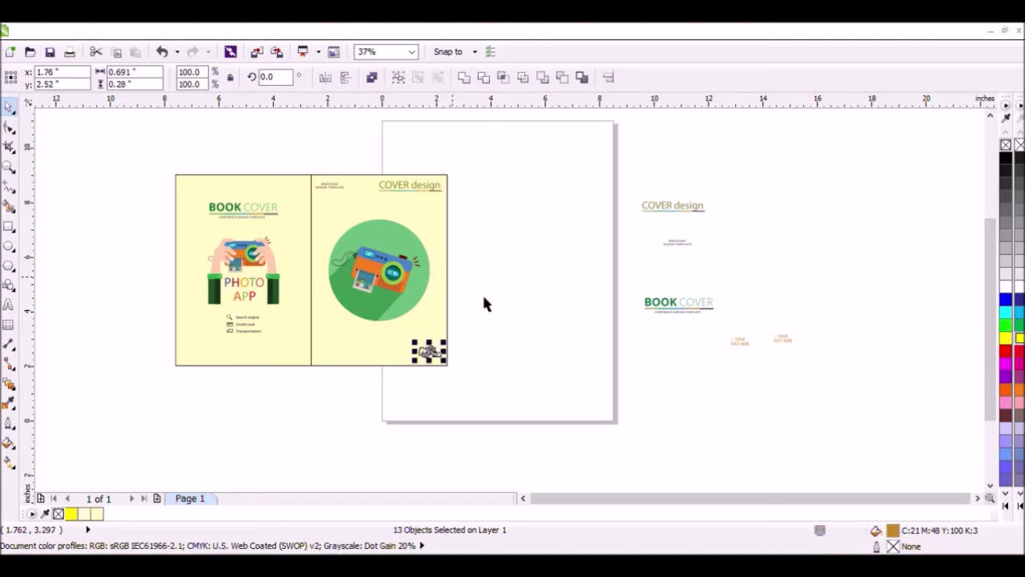
{"action": "left_click_drag", "start_coordinate": [756, 321], "coordinate": [195, 365]}
{"action": "left_click", "coordinate": [518, 240]}
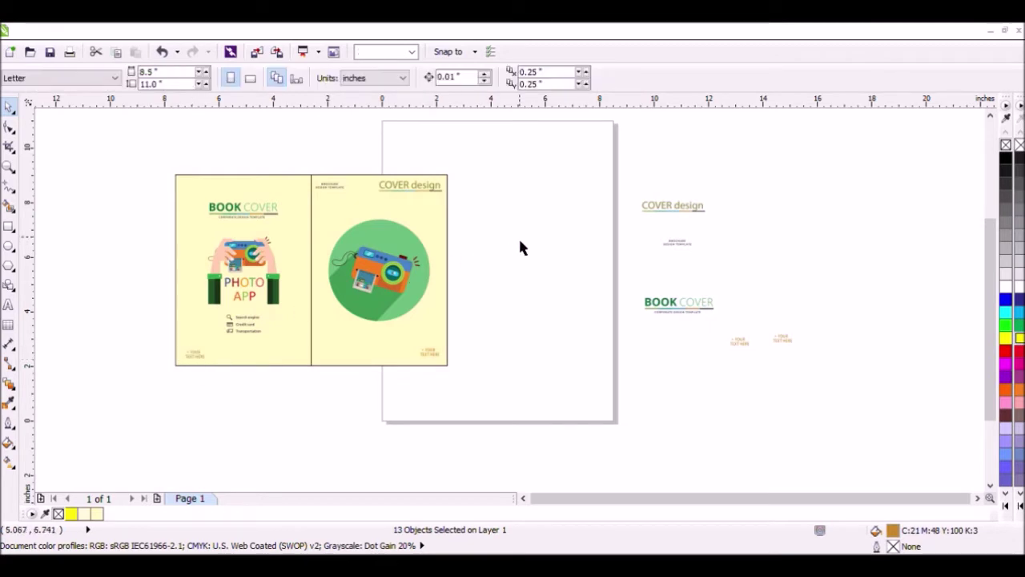
{"action": "left_click_drag", "start_coordinate": [599, 177], "coordinate": [839, 396]}
{"action": "key", "text": "Delete"}
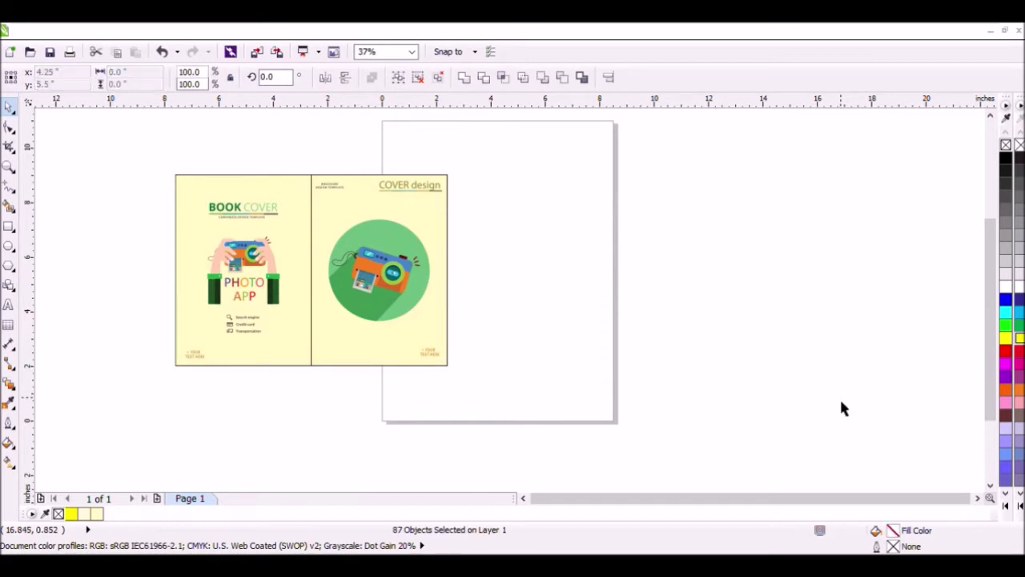
- Enlarge the BOOK COVER title group to about 3.4 inches wide and centre it horizontally on the left-hand cover
{"action": "left_click", "coordinate": [8, 168]}
{"action": "left_click_drag", "start_coordinate": [111, 147], "coordinate": [486, 398]}
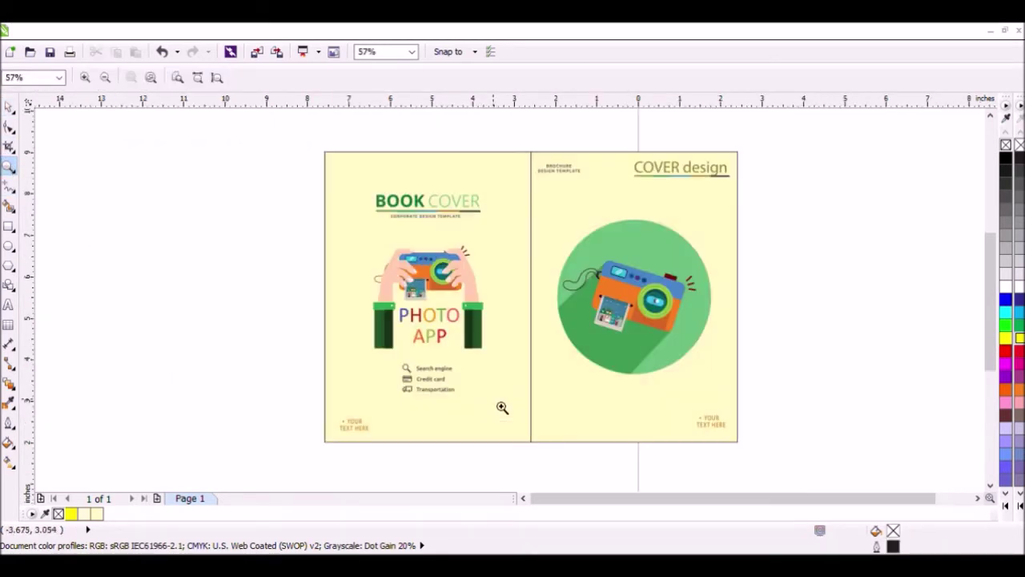
{"action": "left_click", "coordinate": [8, 106]}
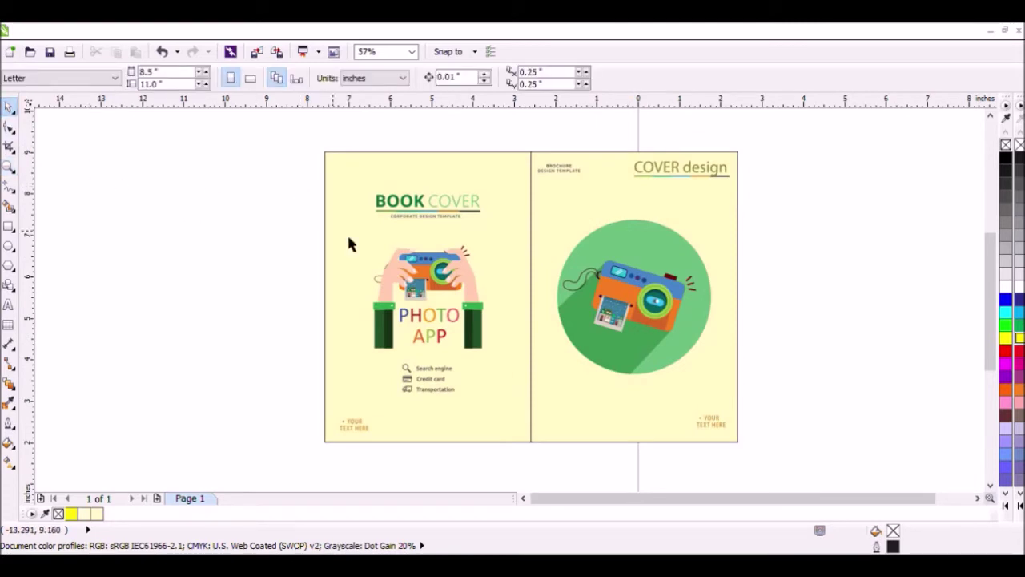
{"action": "left_click", "coordinate": [438, 224]}
{"action": "left_click_drag", "start_coordinate": [489, 227], "coordinate": [507, 238]}
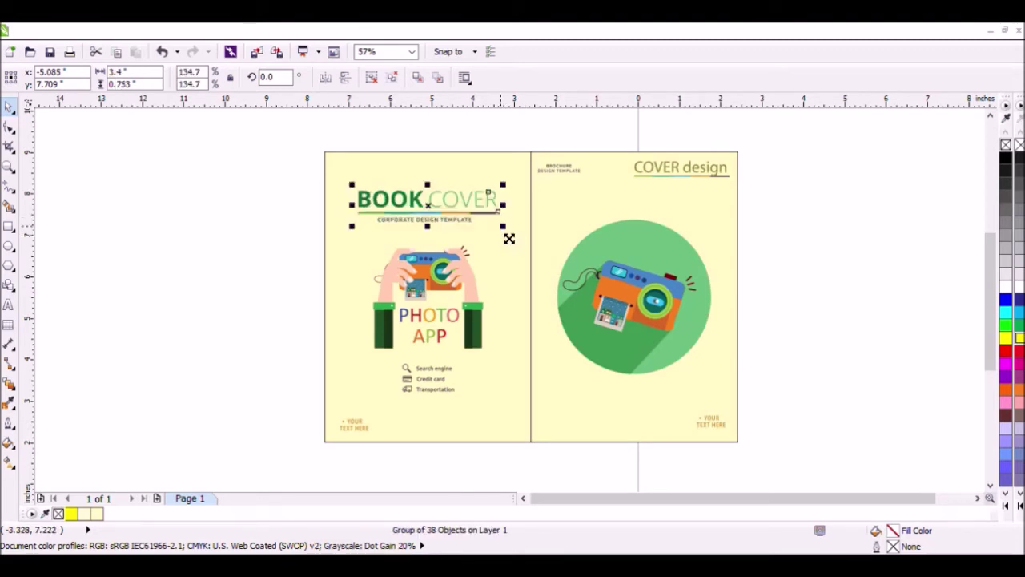
{"action": "left_click", "coordinate": [471, 190], "text": "shift"}
{"action": "key", "text": "c"}
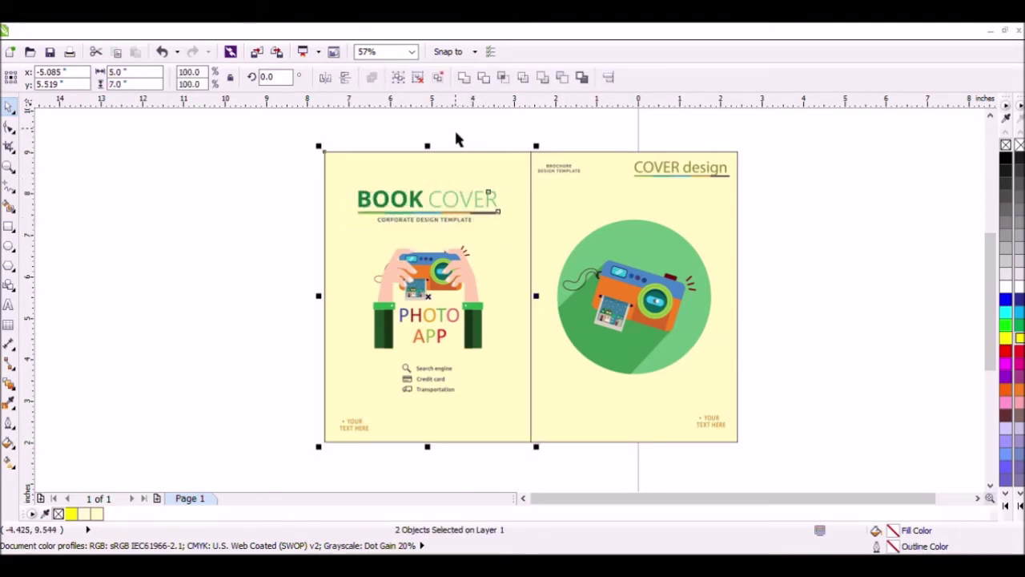
{"action": "left_click", "coordinate": [456, 133]}
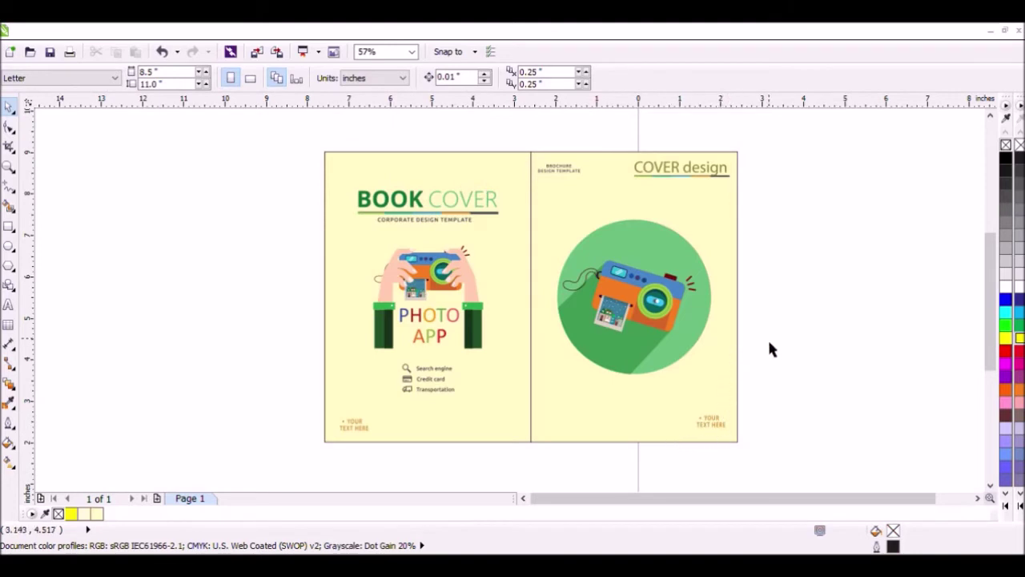
- Group the BROCHURE DESIGN TEMPLATE text and place a copy in the upper-left corner of the left-hand cover
{"action": "left_click", "coordinate": [558, 169]}
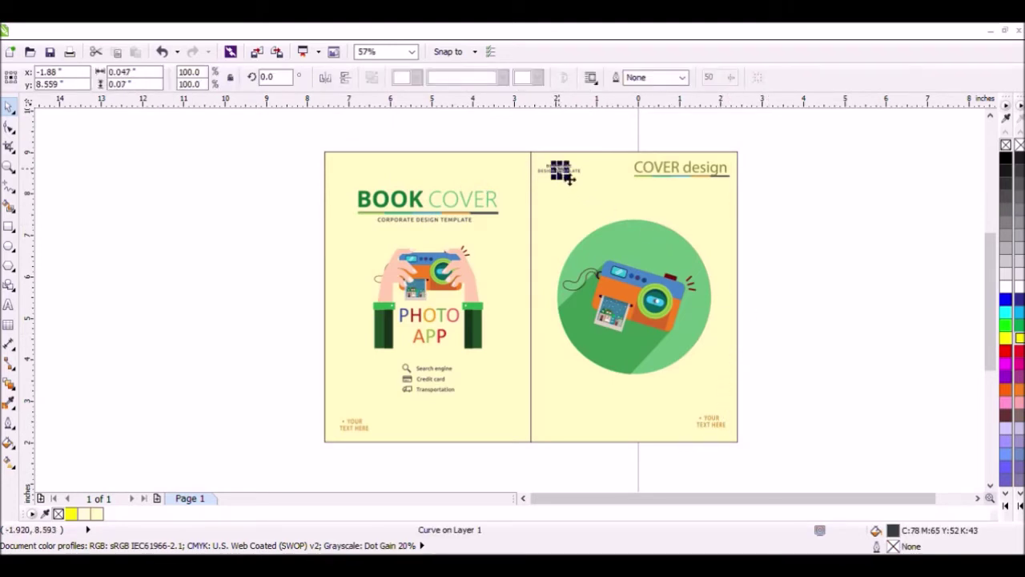
{"action": "left_click_drag", "start_coordinate": [538, 149], "coordinate": [591, 181]}
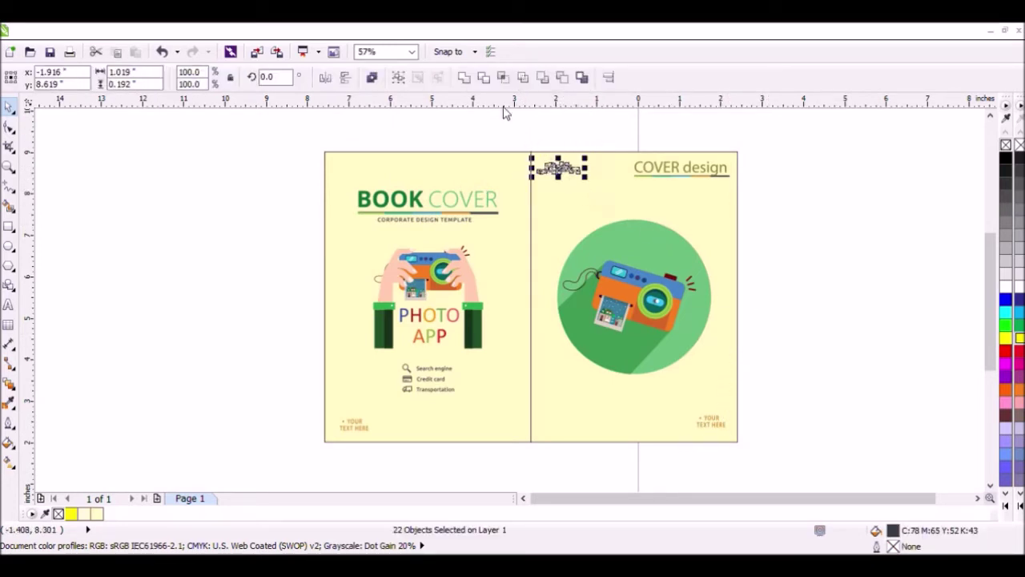
{"action": "left_click", "coordinate": [398, 76]}
{"action": "left_click_drag", "start_coordinate": [562, 169], "coordinate": [366, 188]}
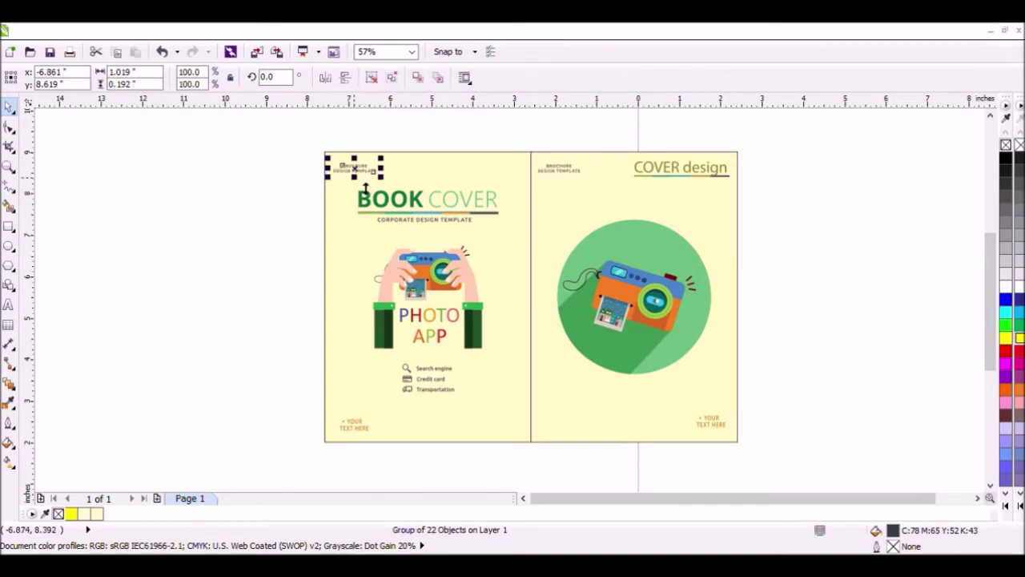
{"action": "left_click", "coordinate": [371, 132]}
{"action": "scroll", "coordinate": [571, 175], "scroll_direction": "up", "scroll_amount": 4}
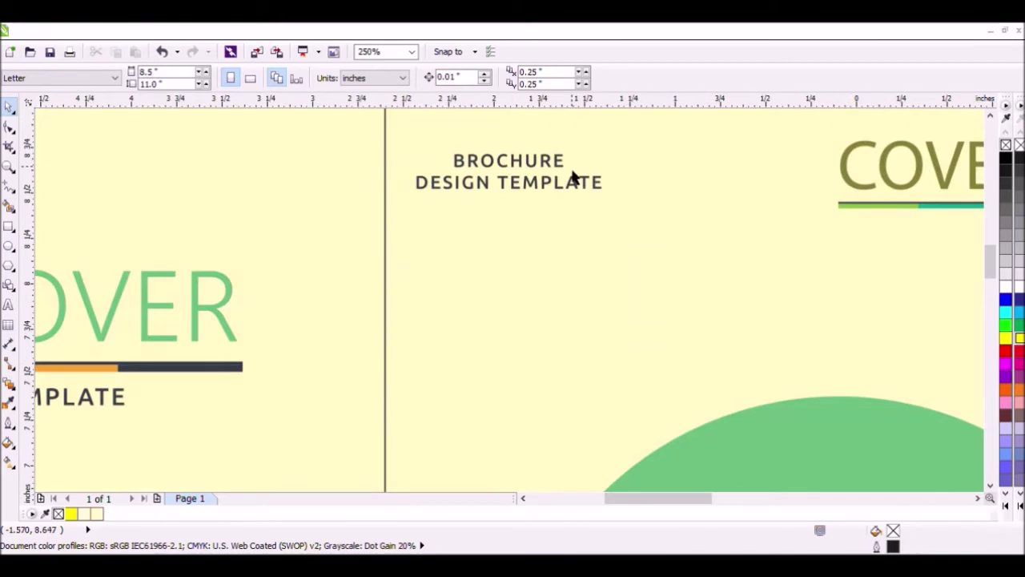
{"action": "scroll", "coordinate": [572, 171], "scroll_direction": "down", "scroll_amount": 4}
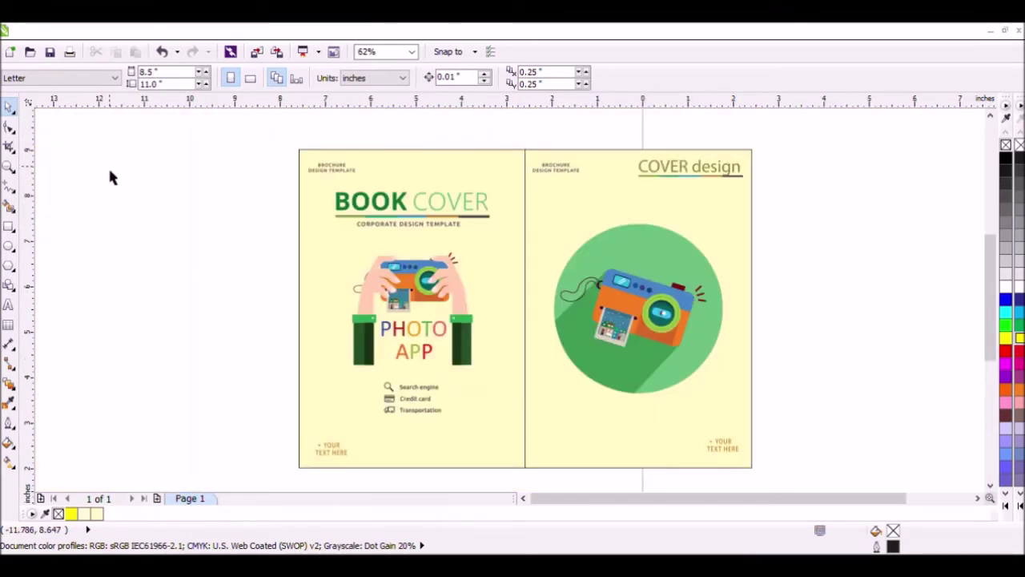
- Add the artistic text "Back To School" outside the covers and set its font to Aircruiser Condensed Italic
{"action": "left_click", "coordinate": [10, 308]}
{"action": "left_click", "coordinate": [131, 324]}
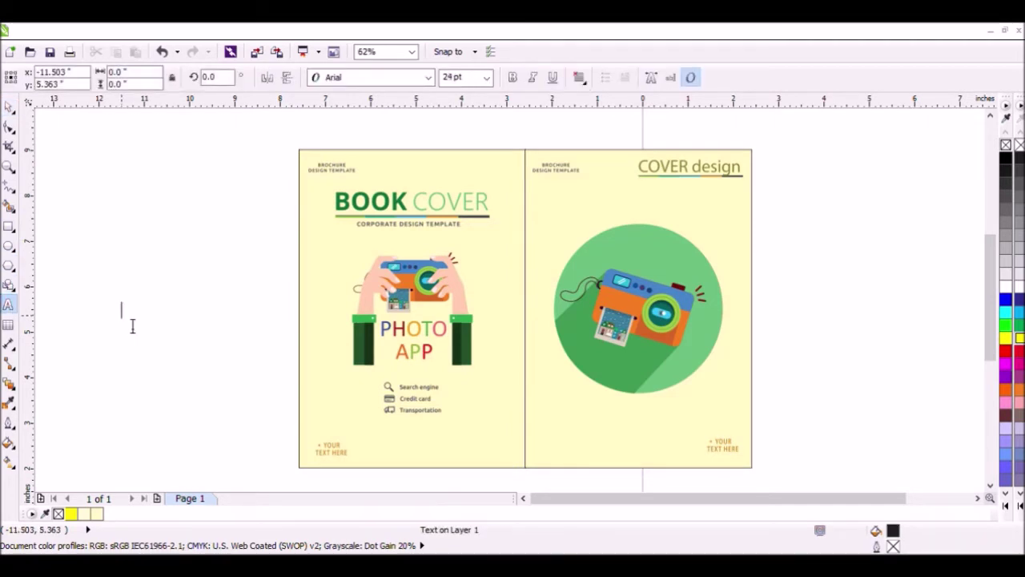
{"action": "type", "text": "Back To School"}
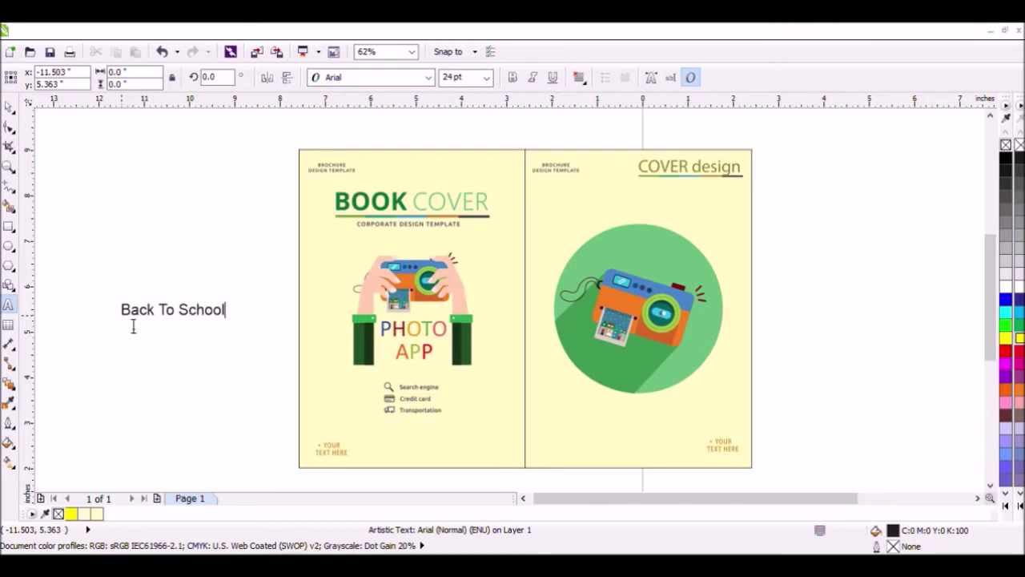
{"action": "key", "text": "ctrl+space"}
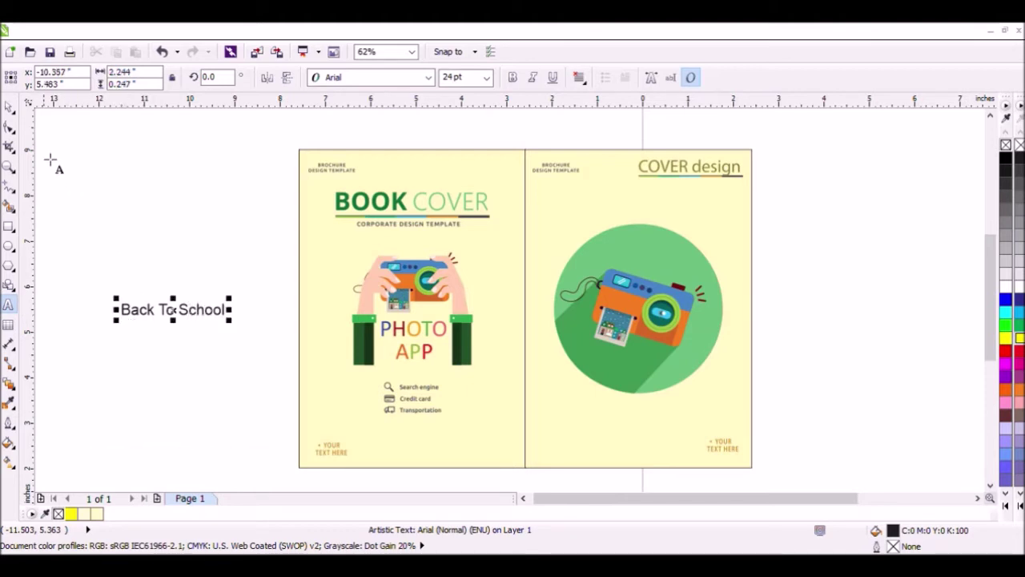
{"action": "left_click", "coordinate": [430, 79]}
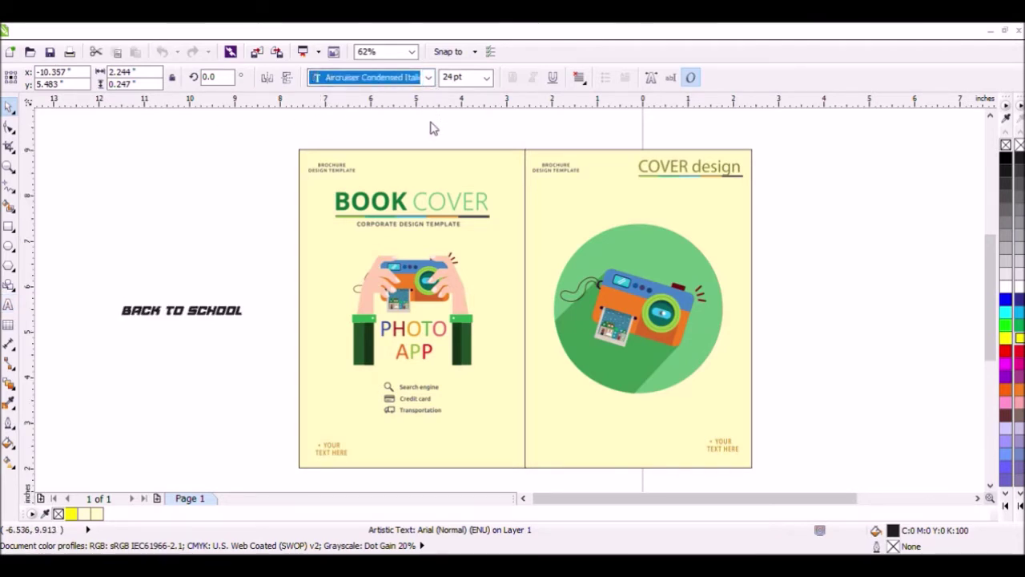
{"action": "left_click", "coordinate": [150, 199]}
- Copy the Back To School text to the lower edge of both covers, beside the YOUR TEXT HERE labels, and delete the original
{"action": "left_click", "coordinate": [183, 315]}
{"action": "left_click_drag", "start_coordinate": [196, 321], "coordinate": [442, 461]}
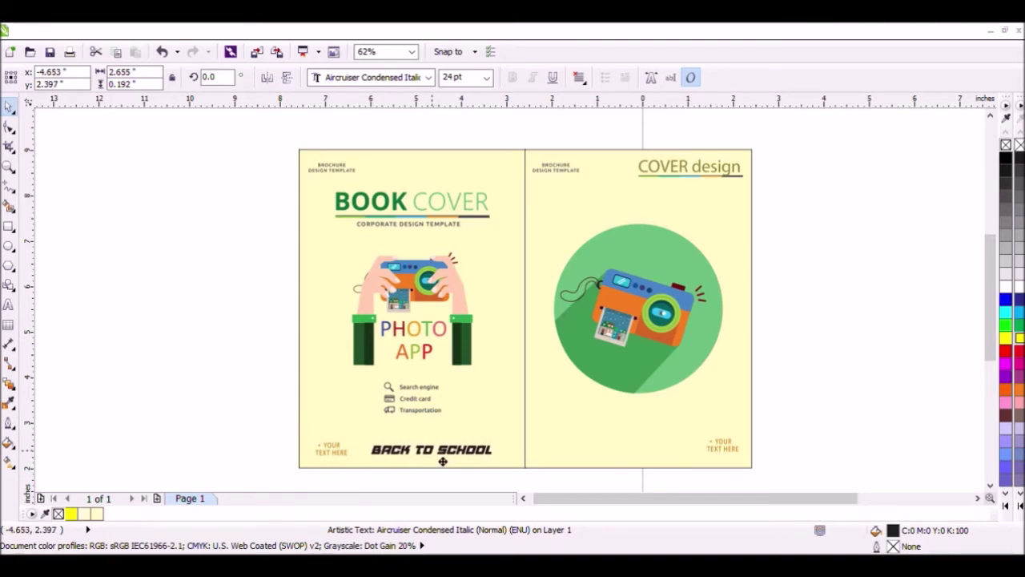
{"action": "left_click_drag", "start_coordinate": [442, 461], "coordinate": [442, 462]}
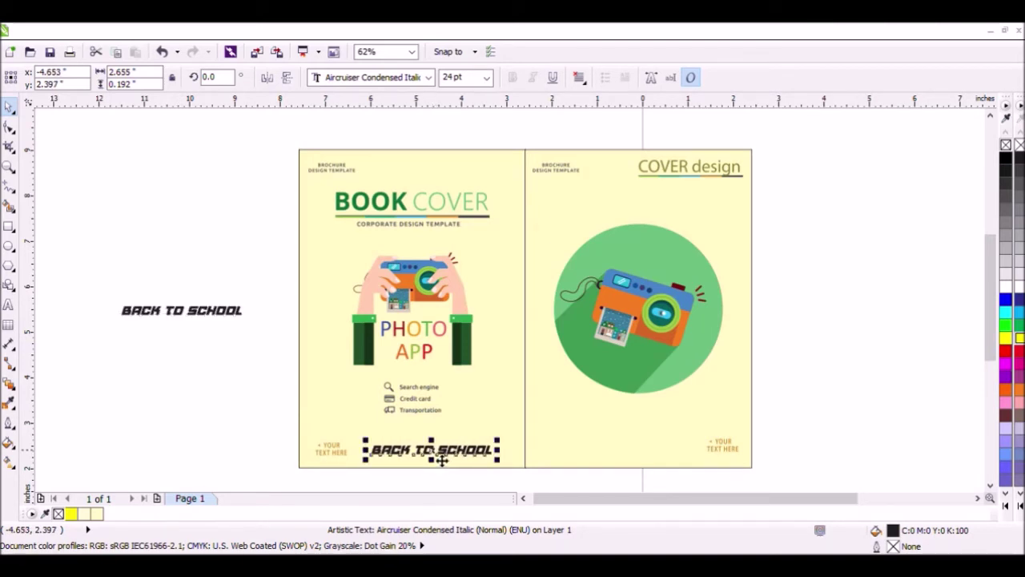
{"action": "left_click_drag", "start_coordinate": [226, 324], "coordinate": [656, 461]}
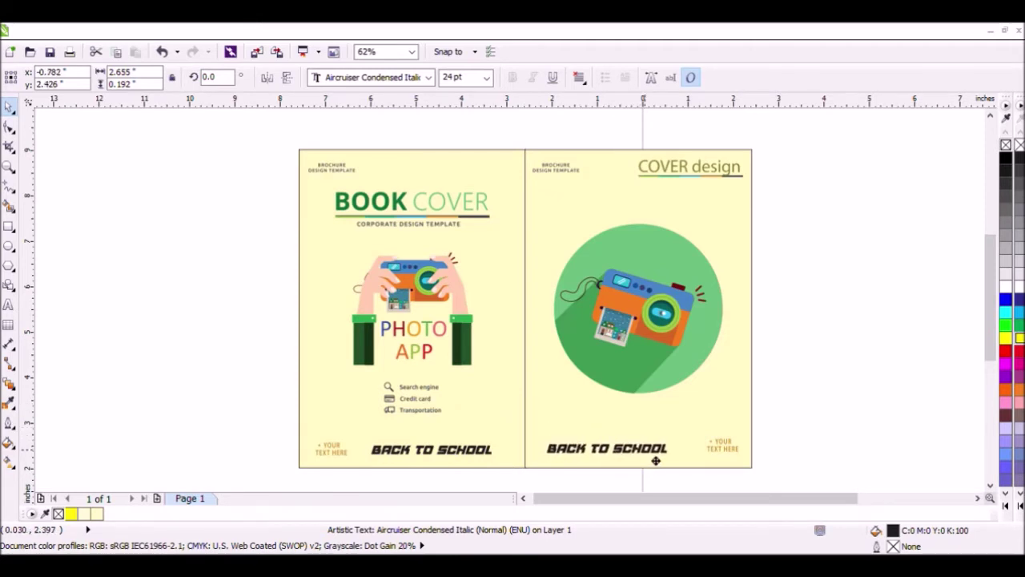
{"action": "left_click_drag", "start_coordinate": [655, 461], "coordinate": [659, 460]}
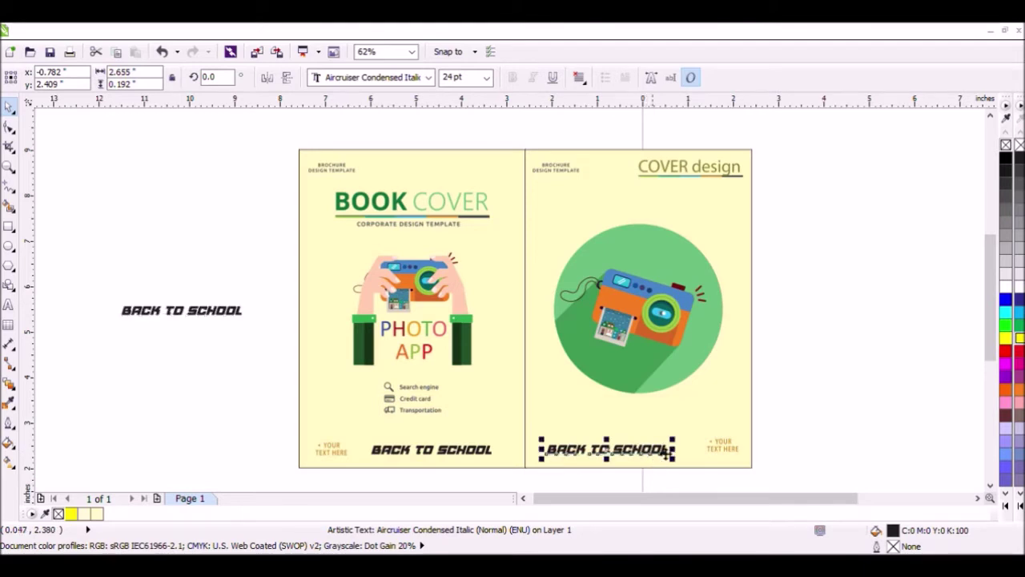
{"action": "left_click", "coordinate": [161, 312]}
{"action": "key", "text": "Delete"}
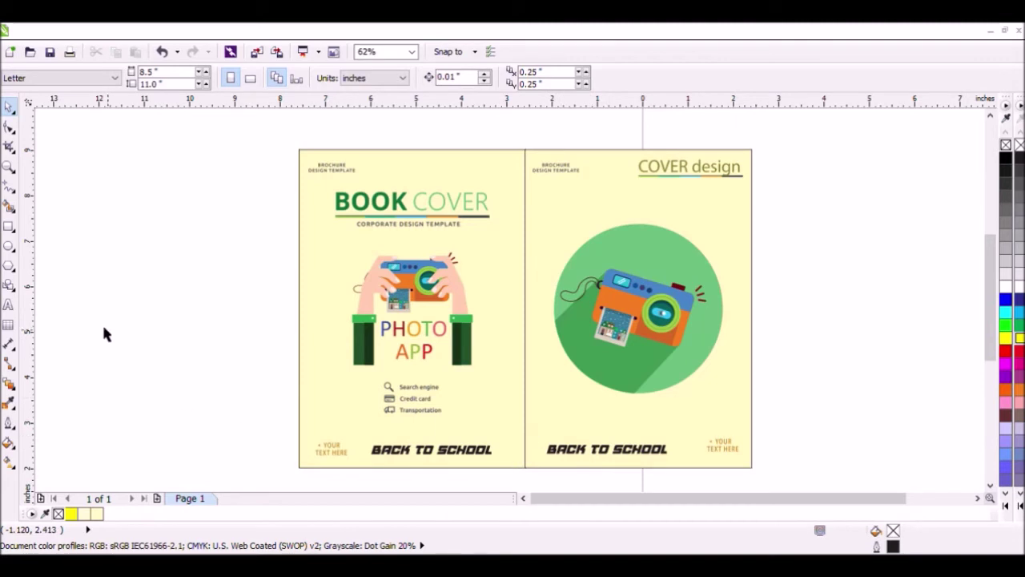
- Draw a rectangle about 2.97 by 0.65 inches around the right-hand cover's Back To School text and round its corners to about 0.233 inches
{"action": "left_click", "coordinate": [9, 227]}
{"action": "left_click_drag", "start_coordinate": [539, 434], "coordinate": [681, 473]}
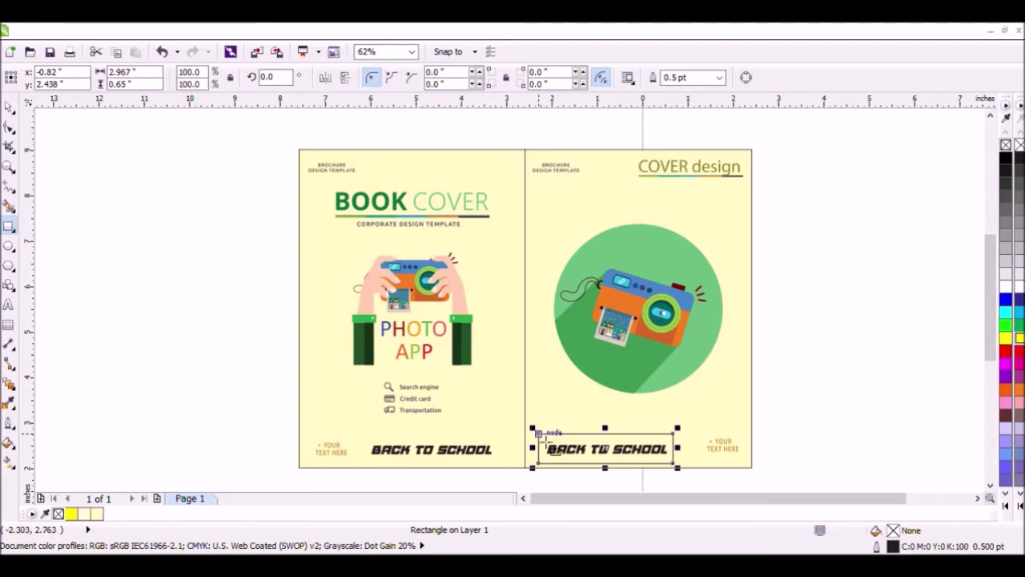
{"action": "left_click", "coordinate": [10, 126]}
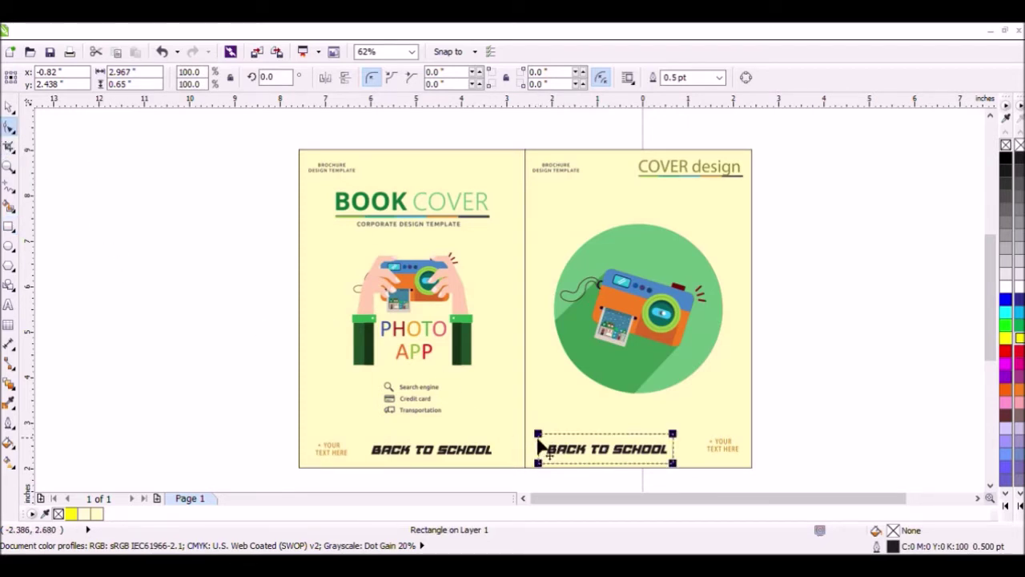
{"action": "left_click_drag", "start_coordinate": [539, 434], "coordinate": [550, 442]}
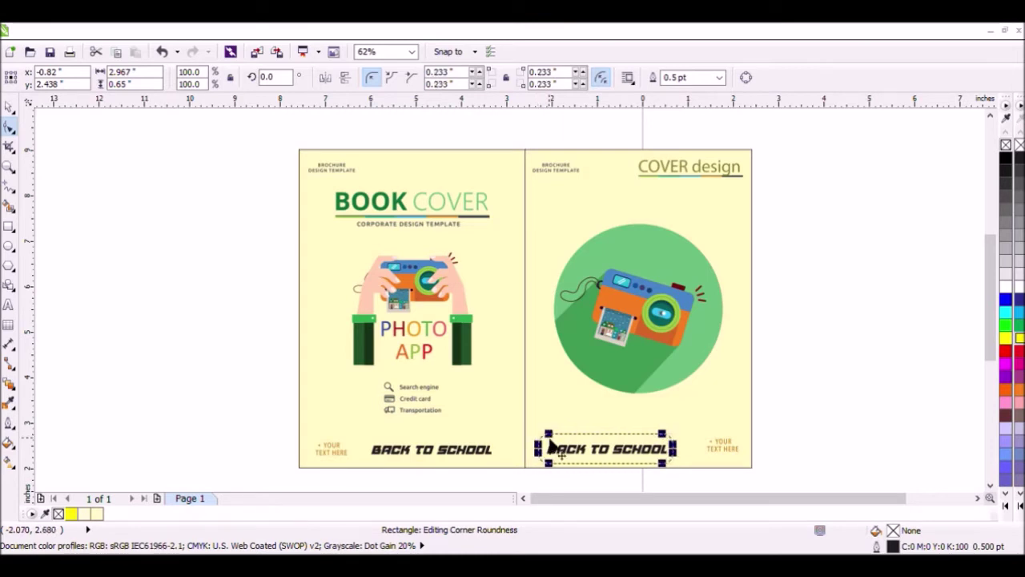
{"action": "left_click", "coordinate": [9, 106]}
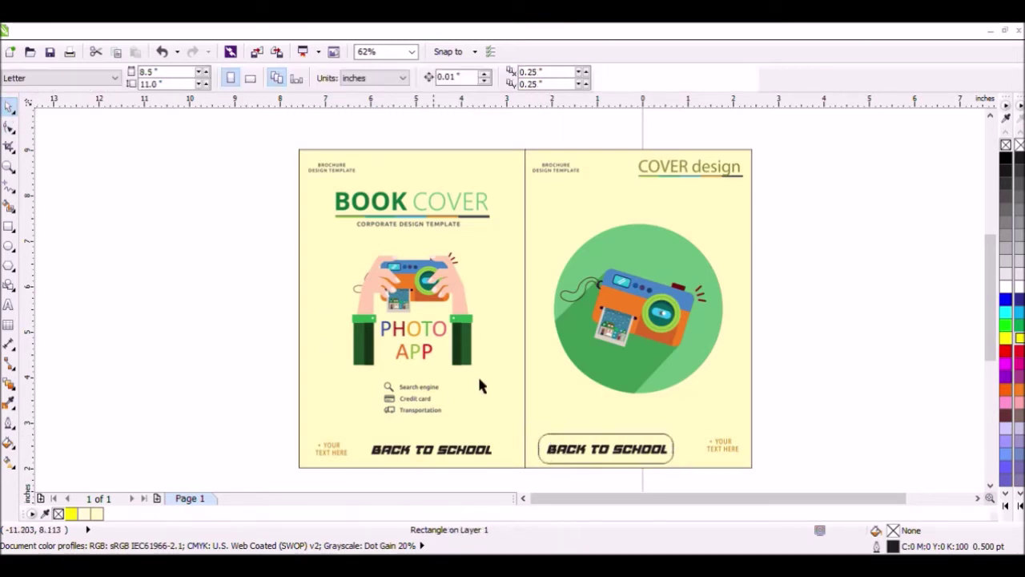
- Copy the rounded rectangle around the Back To School text on the left-hand cover
{"action": "left_click", "coordinate": [671, 452]}
{"action": "left_click_drag", "start_coordinate": [615, 460], "coordinate": [442, 454]}
{"action": "right_click", "coordinate": [443, 453]}
{"action": "left_click", "coordinate": [856, 350]}
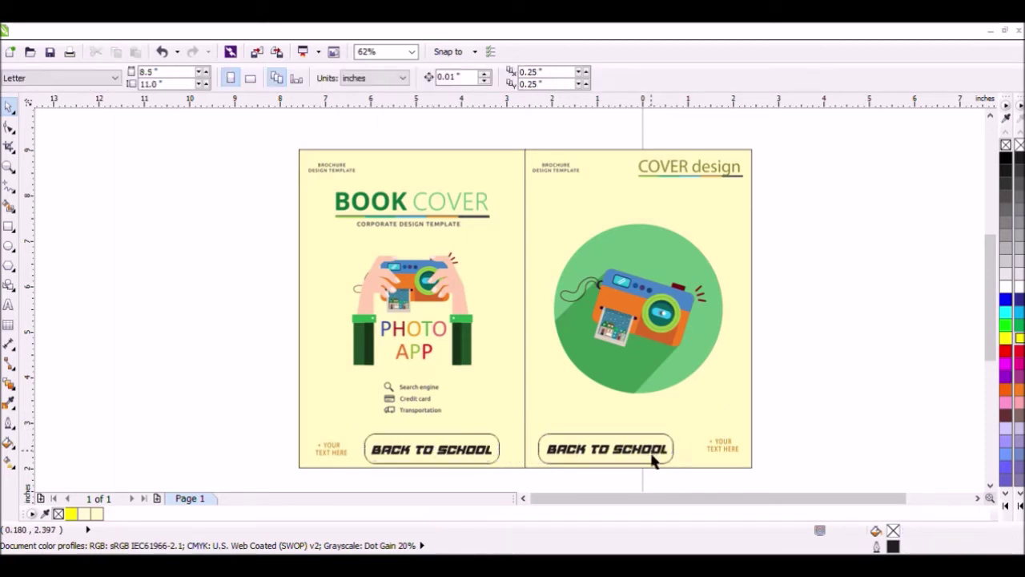
- Colour the Back To School text on both covers green (C:100 M:0 Y:100 K:0)
{"action": "left_click", "coordinate": [652, 457]}
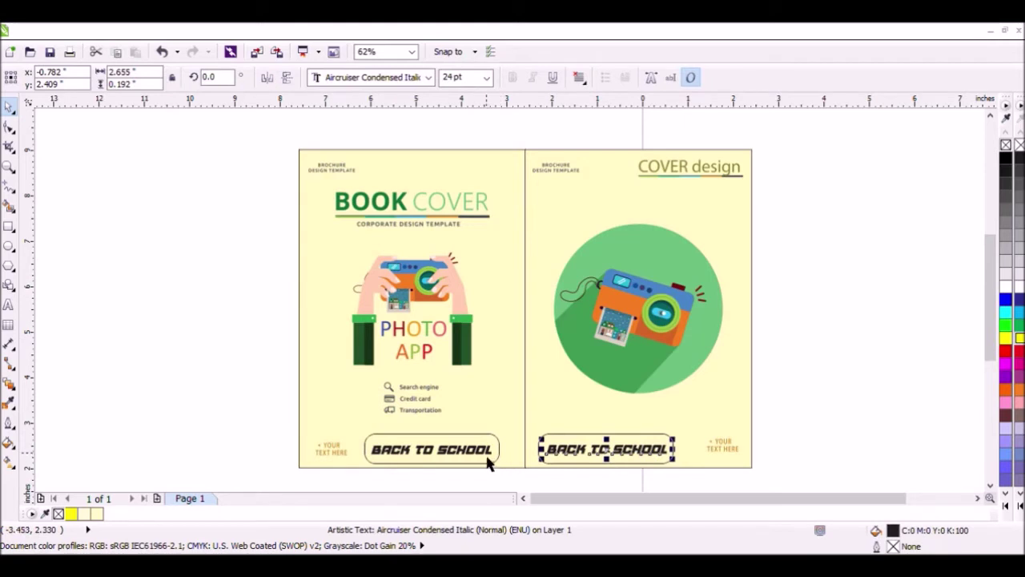
{"action": "left_click", "coordinate": [489, 463]}
{"action": "left_click", "coordinate": [1019, 326]}
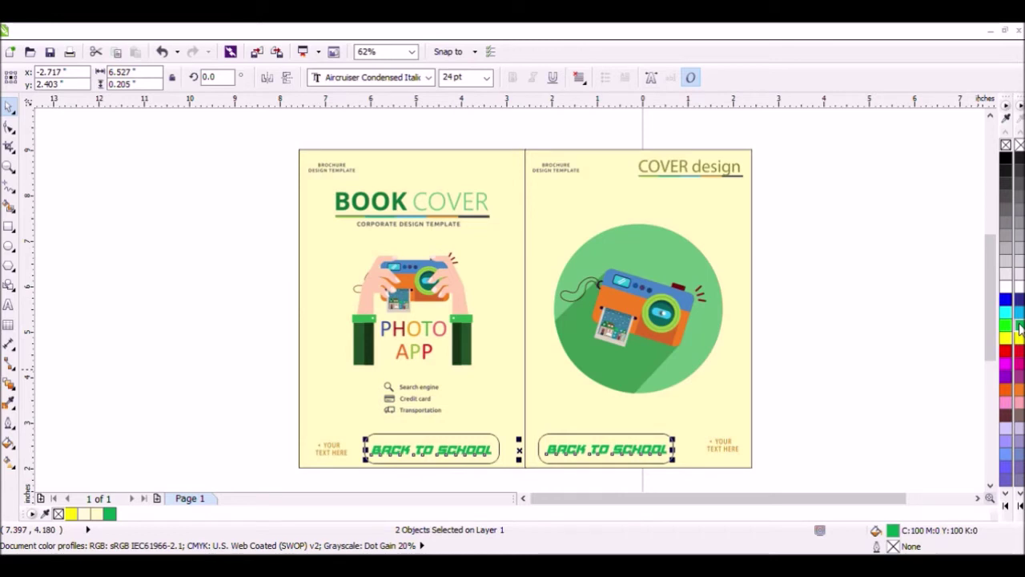
{"action": "left_click", "coordinate": [864, 320]}
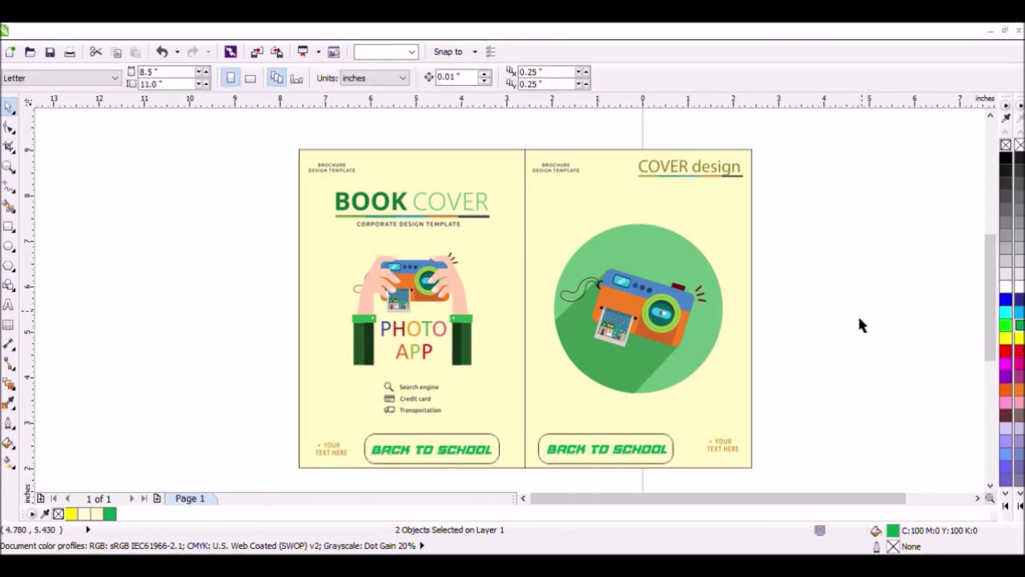
- Group the letters of the right-hand cover's YOUR TEXT HERE label and enlarge the group to about 0.85 by 0.34 inches
{"action": "left_click", "coordinate": [716, 455]}
{"action": "left_click", "coordinate": [767, 427]}
{"action": "left_click_drag", "start_coordinate": [767, 427], "coordinate": [680, 478]}
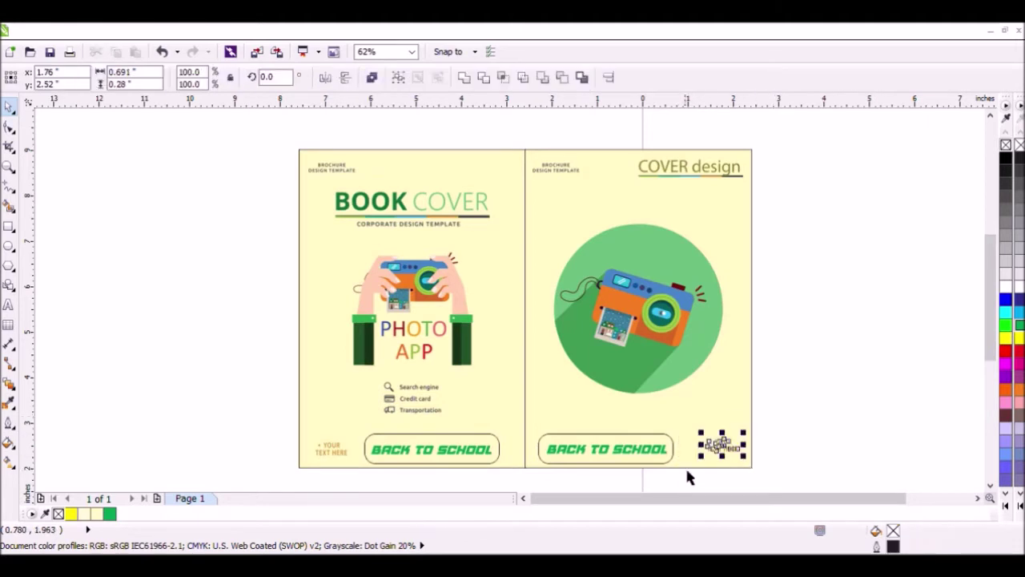
{"action": "key", "text": "ctrl+g"}
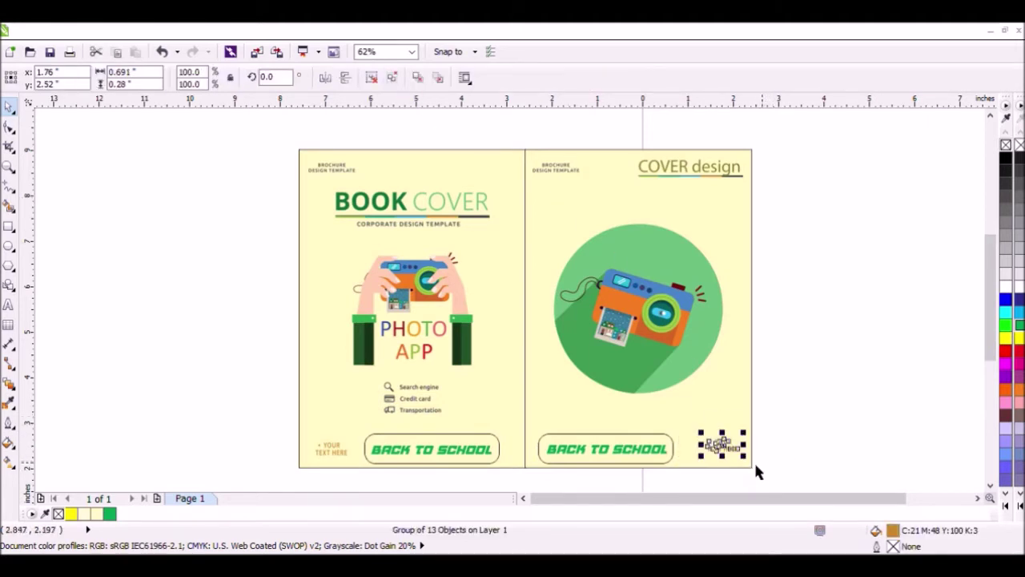
{"action": "left_click_drag", "start_coordinate": [755, 471], "coordinate": [761, 476]}
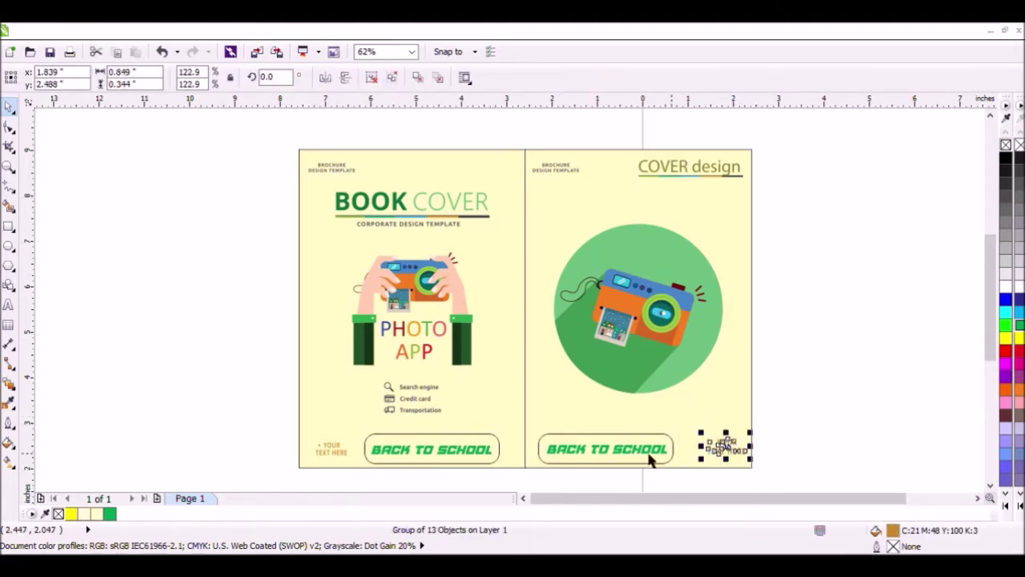
- Group the letters of the left-hand cover's YOUR TEXT HERE label and enlarge it to match the right-hand label
{"action": "left_click_drag", "start_coordinate": [252, 419], "coordinate": [360, 469]}
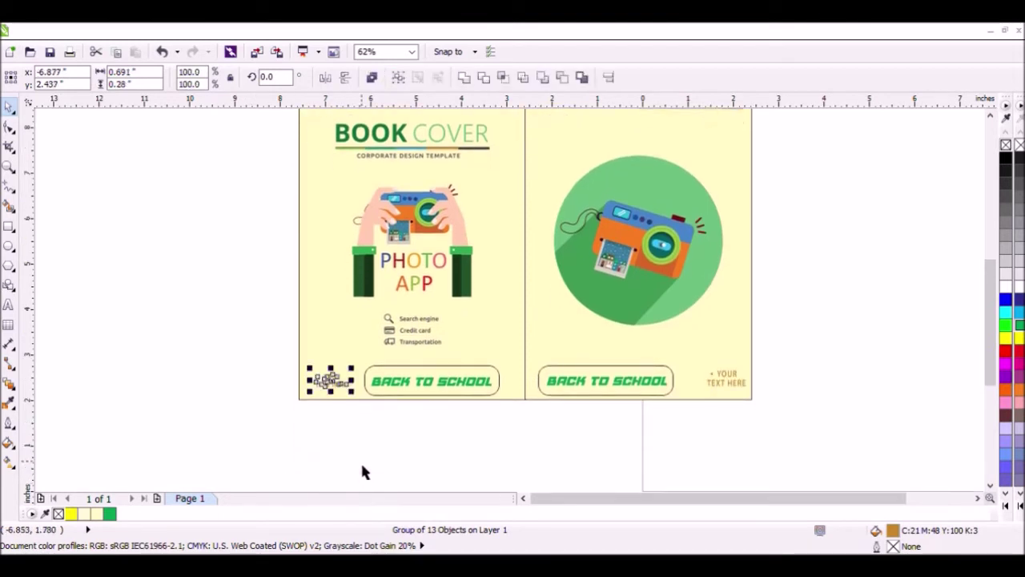
{"action": "left_click_drag", "start_coordinate": [276, 343], "coordinate": [362, 435]}
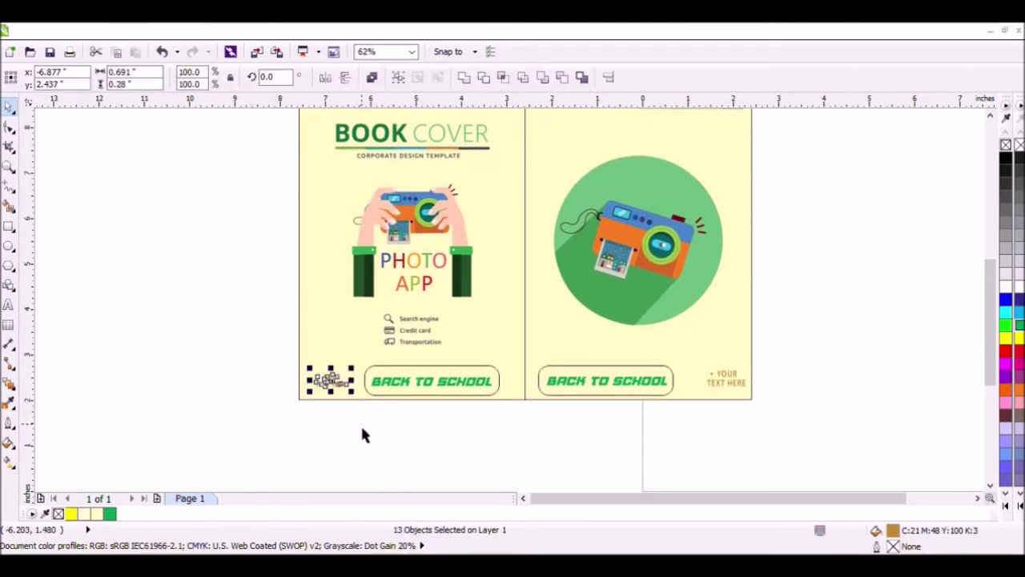
{"action": "key", "text": "ctrl+g"}
{"action": "key", "text": "ctrl+g"}
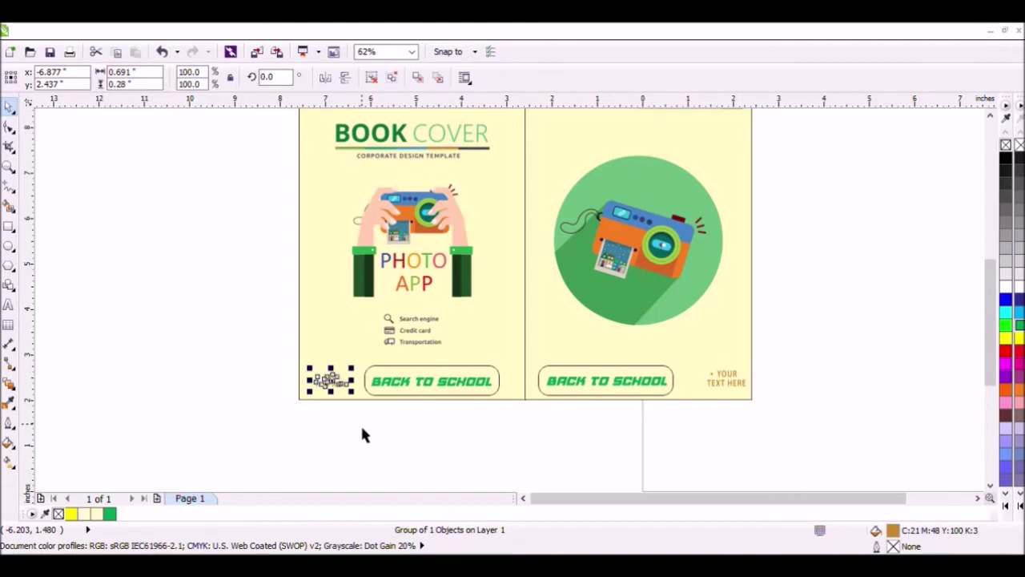
{"action": "left_click", "coordinate": [356, 430]}
{"action": "left_click_drag", "start_coordinate": [262, 350], "coordinate": [361, 424]}
{"action": "left_click", "coordinate": [362, 423]}
{"action": "key", "text": "Delete"}
{"action": "left_click_drag", "start_coordinate": [793, 342], "coordinate": [328, 385]}
{"action": "key", "text": "Delete"}
{"action": "left_click", "coordinate": [829, 322]}
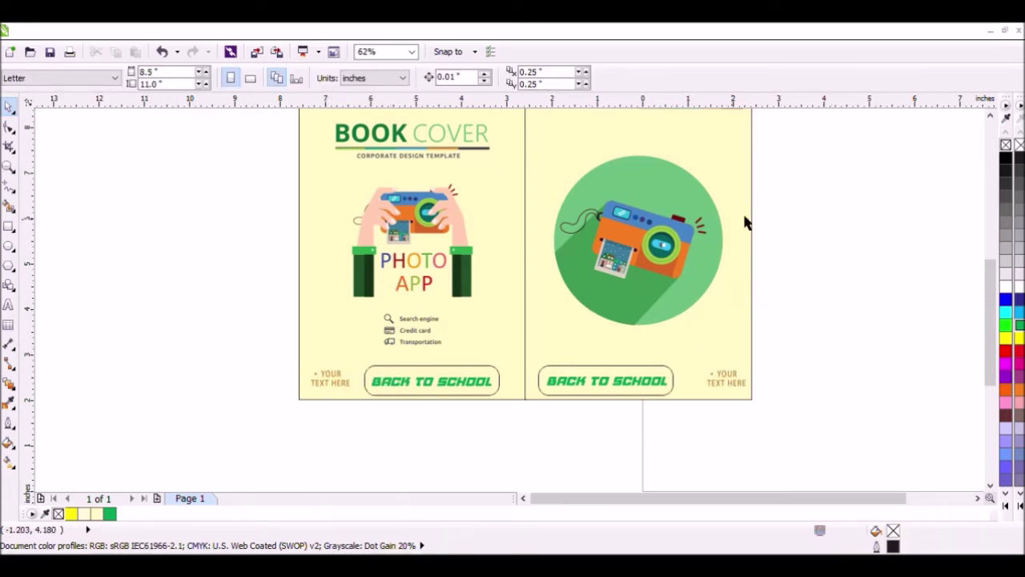
{"action": "scroll", "coordinate": [871, 196], "scroll_direction": "down", "scroll_amount": 2}
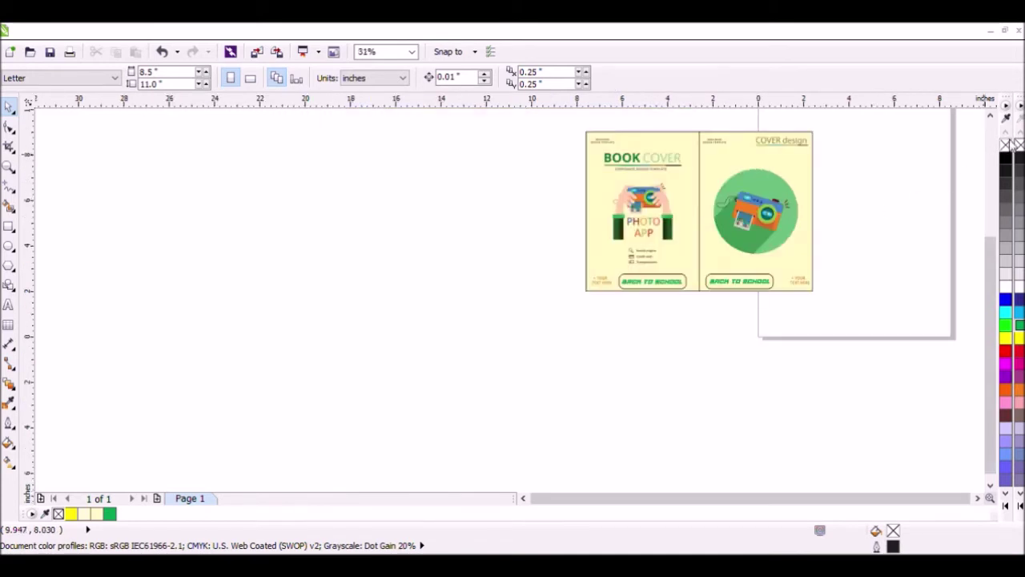
{"action": "left_click", "coordinate": [9, 165]}
{"action": "left_click_drag", "start_coordinate": [578, 128], "coordinate": [833, 313]}
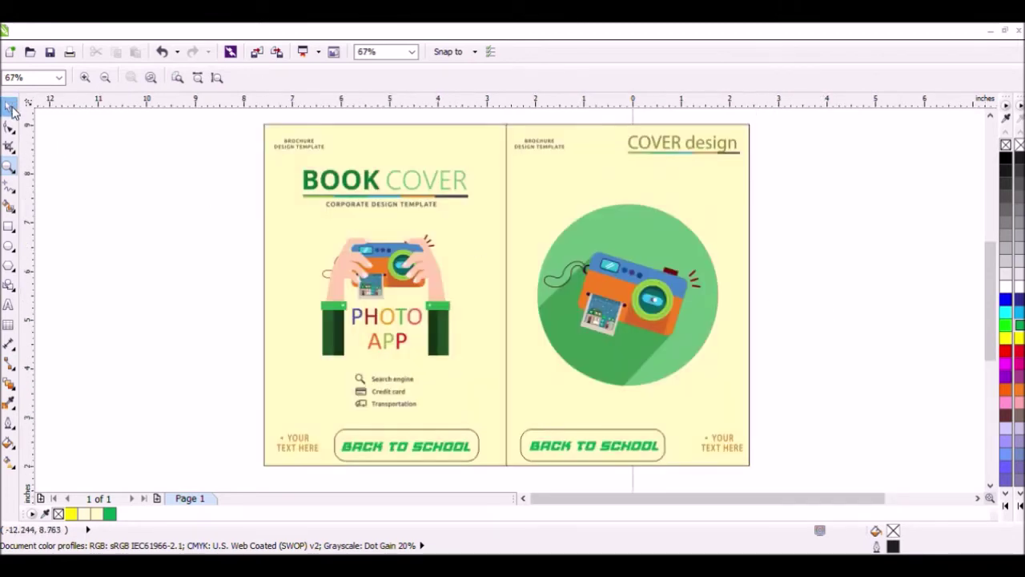
{"action": "left_click", "coordinate": [8, 106]}
{"action": "left_click", "coordinate": [441, 455]}
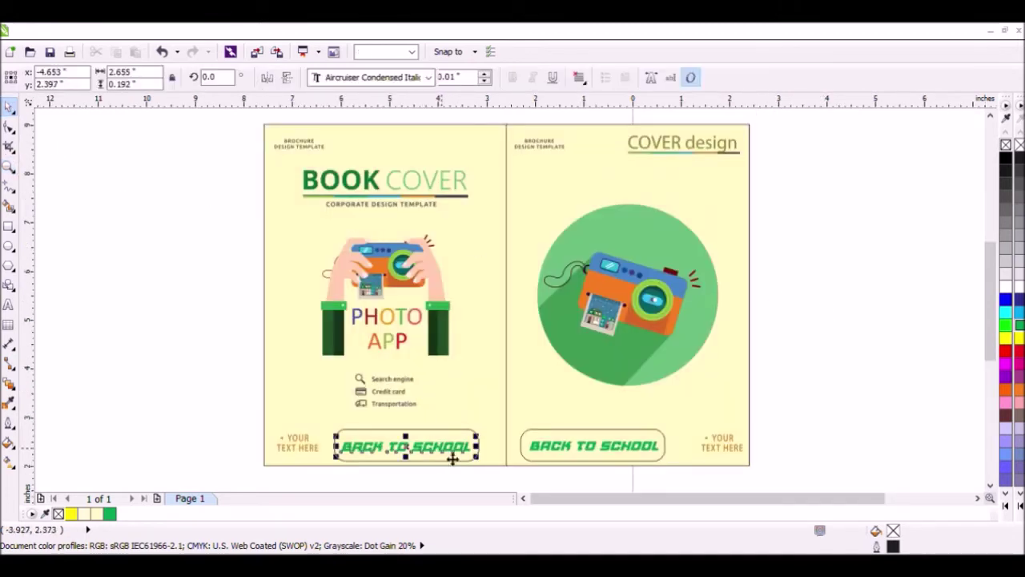
{"action": "left_click", "coordinate": [766, 425]}
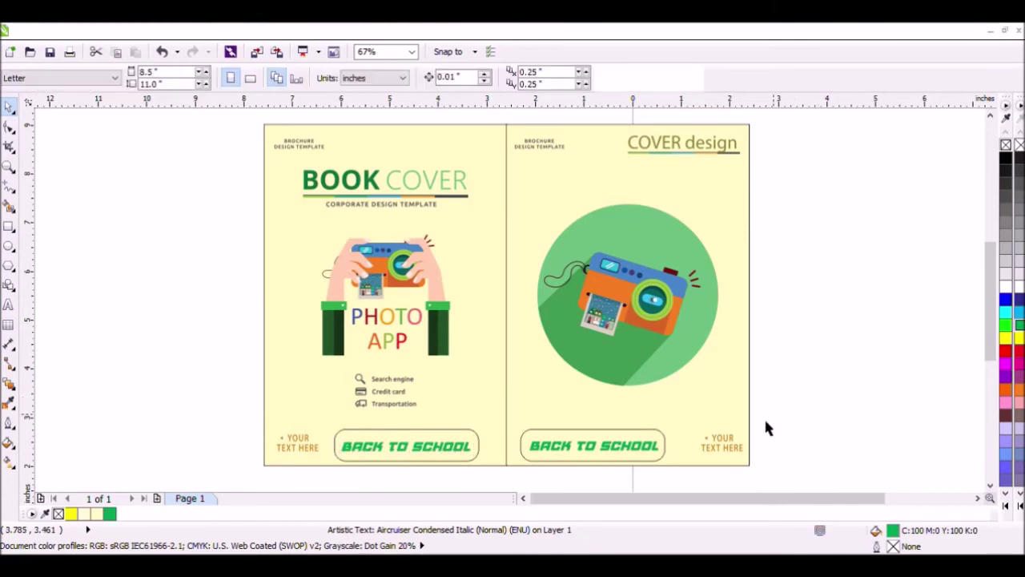
{"action": "left_click", "coordinate": [662, 447]}
{"action": "left_click", "coordinate": [476, 443], "text": "shift"}
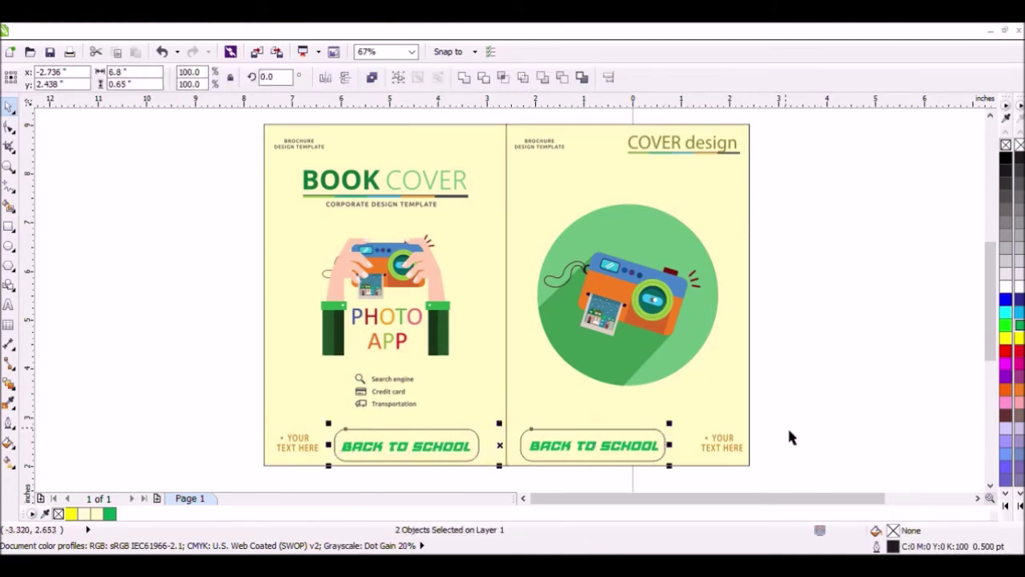
{"action": "left_click", "coordinate": [676, 480]}
{"action": "left_click", "coordinate": [646, 453]}
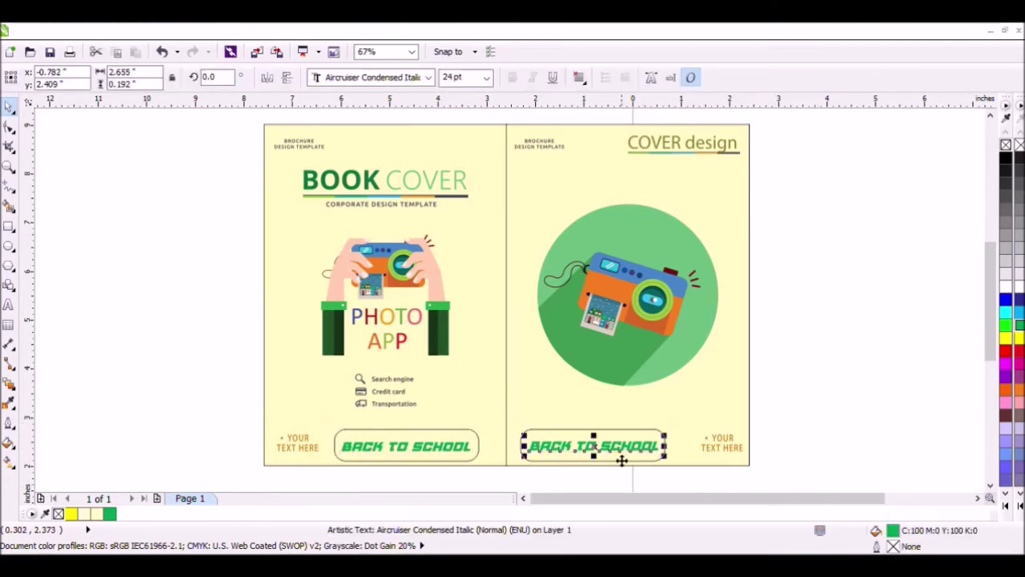
{"action": "left_click", "coordinate": [477, 456], "text": "shift"}
{"action": "left_click", "coordinate": [833, 420]}
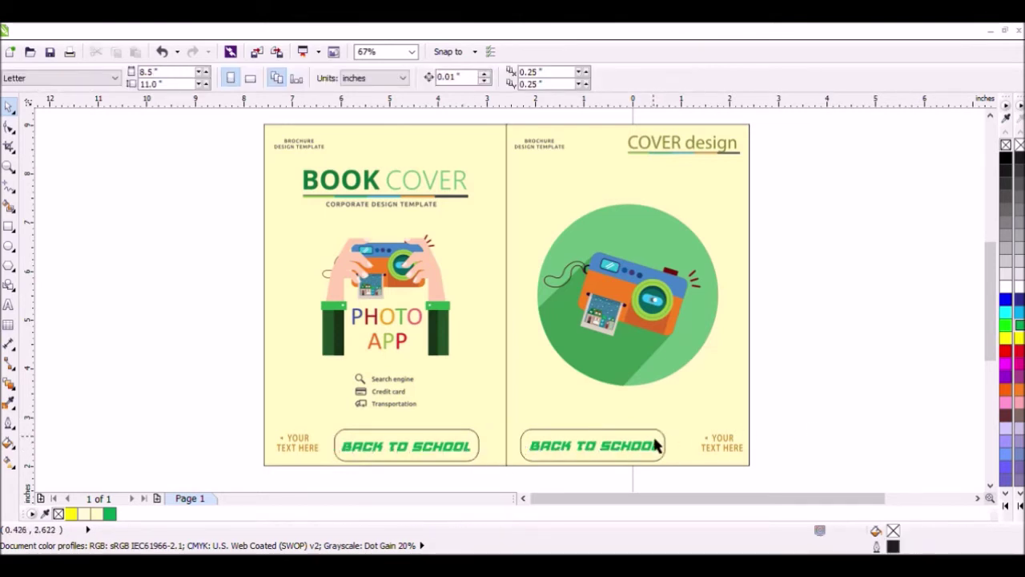
- Fill the right-hand cover's rounded rectangle with orange (C:0 M:60 Y:100 K:0) and bring its Back To School text in front
{"action": "left_click", "coordinate": [662, 444]}
{"action": "left_click", "coordinate": [1007, 390]}
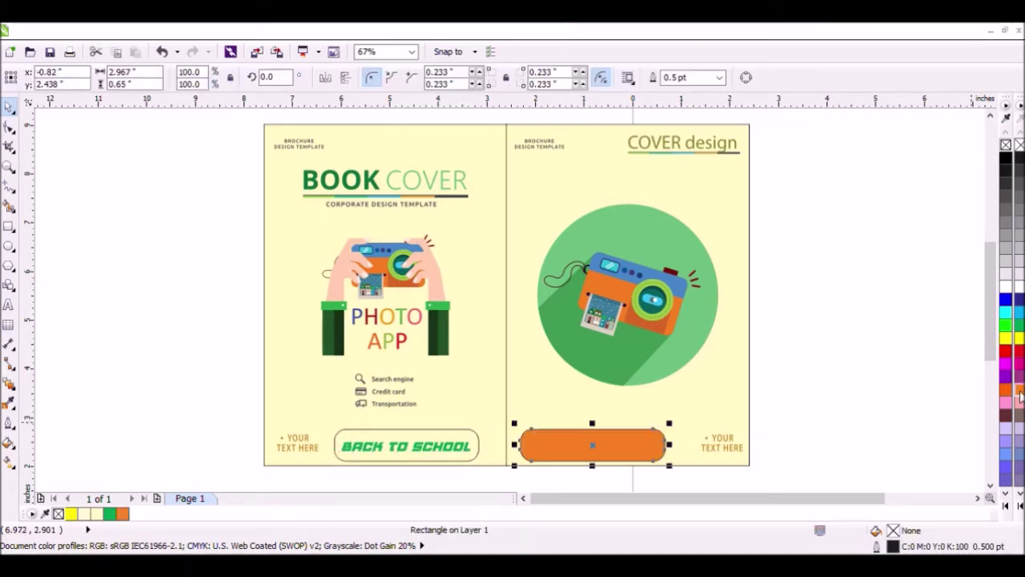
{"action": "left_click", "coordinate": [785, 446]}
{"action": "left_click_drag", "start_coordinate": [511, 483], "coordinate": [657, 431]}
{"action": "left_click_drag", "start_coordinate": [507, 483], "coordinate": [659, 423]}
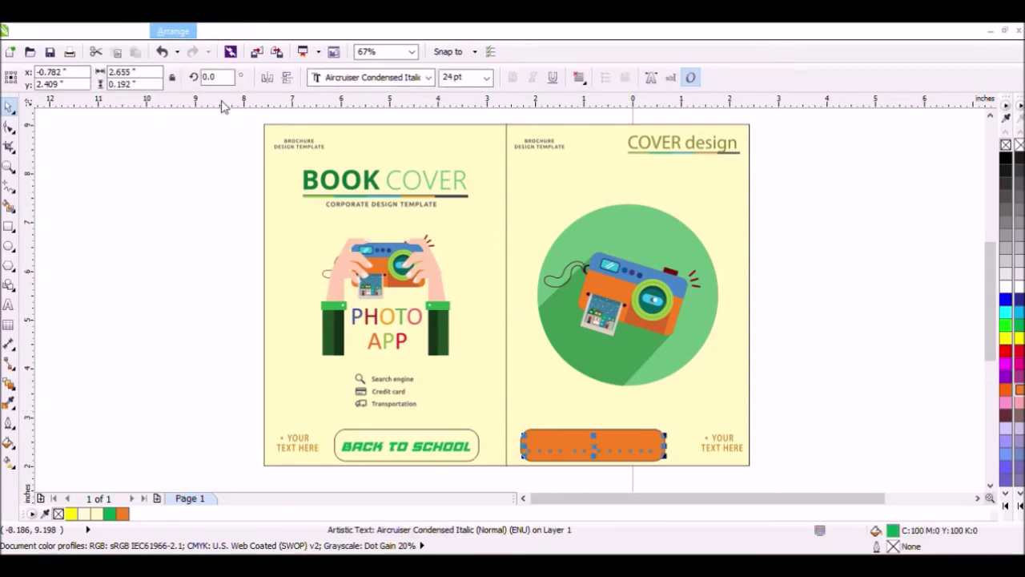
{"action": "left_click", "coordinate": [546, 110]}
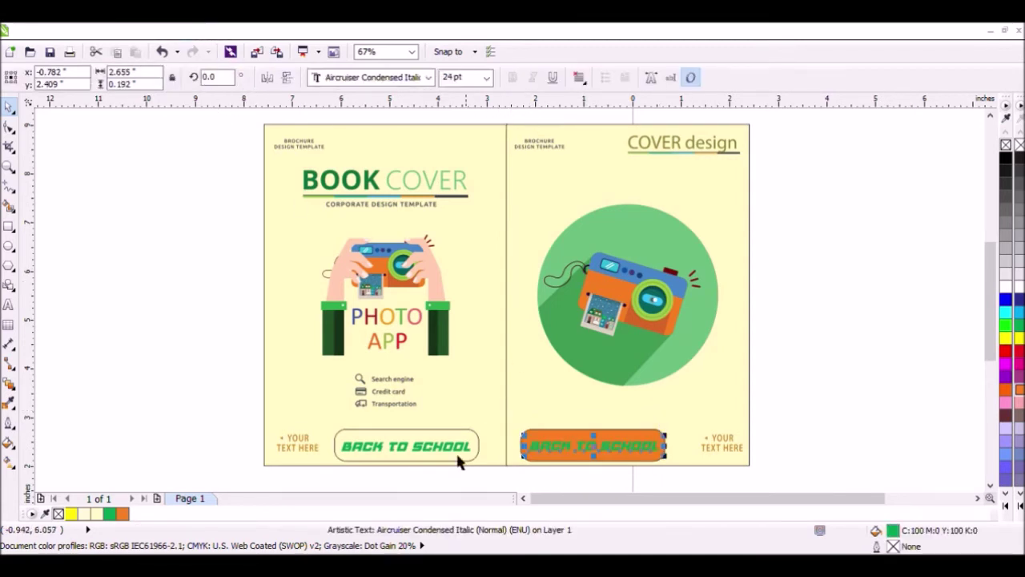
- Fill the left-hand cover's rounded rectangle with the same orange and bring its Back To School text in front
{"action": "left_click", "coordinate": [397, 470]}
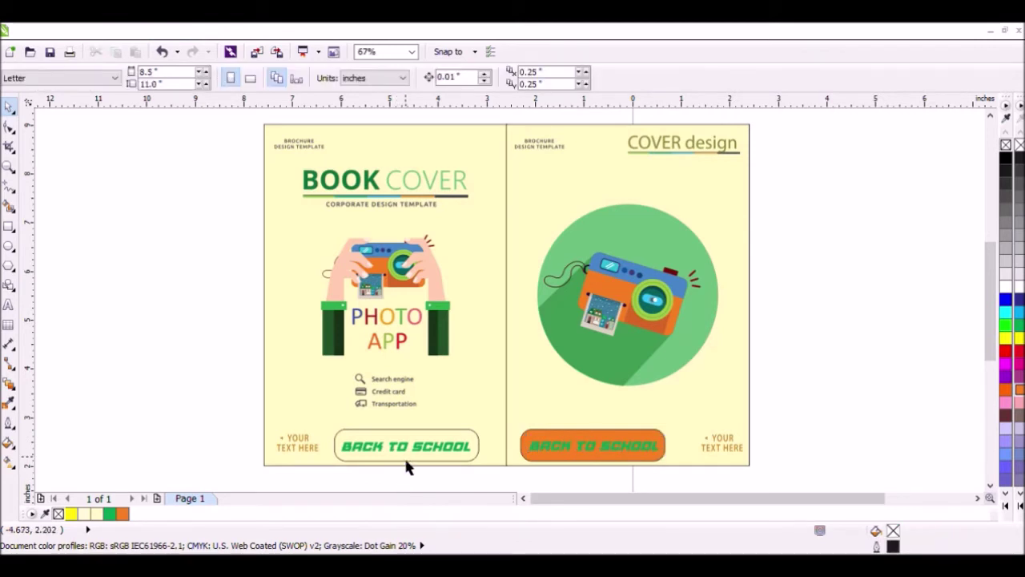
{"action": "left_click", "coordinate": [406, 464]}
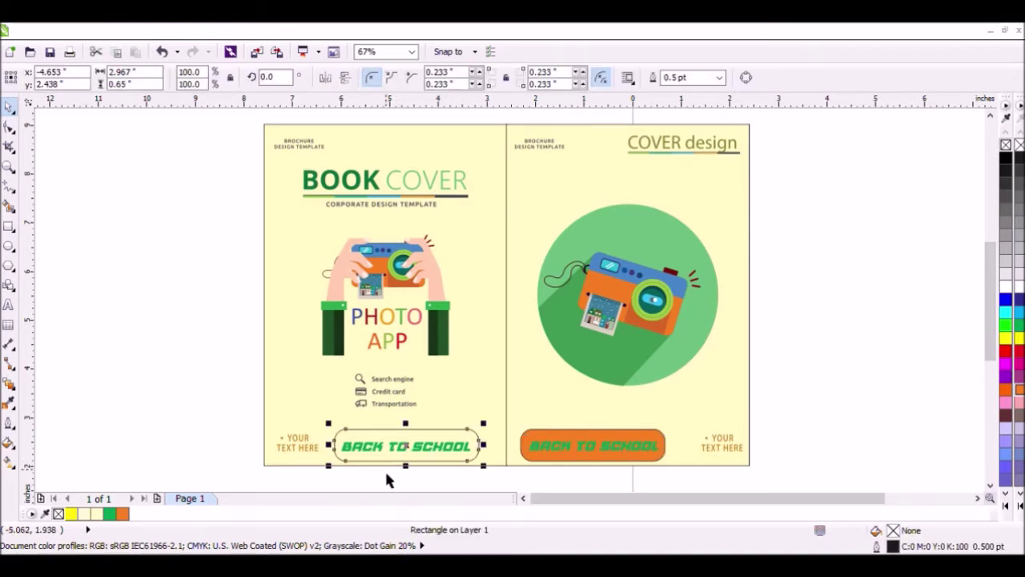
{"action": "left_click", "coordinate": [387, 479]}
{"action": "left_click", "coordinate": [481, 455]}
{"action": "left_click", "coordinate": [1019, 387]}
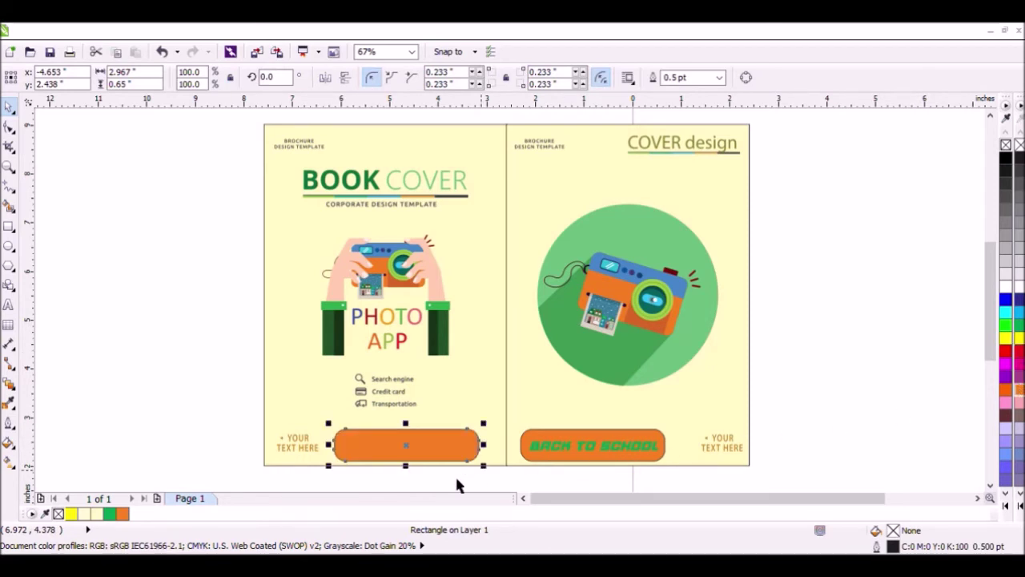
{"action": "left_click_drag", "start_coordinate": [332, 481], "coordinate": [471, 416]}
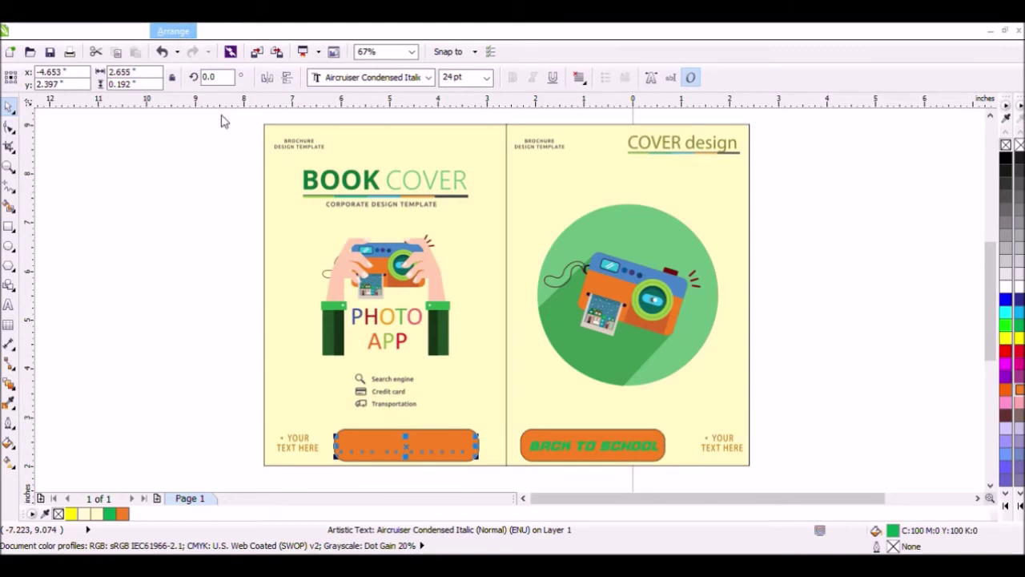
{"action": "left_click", "coordinate": [541, 111]}
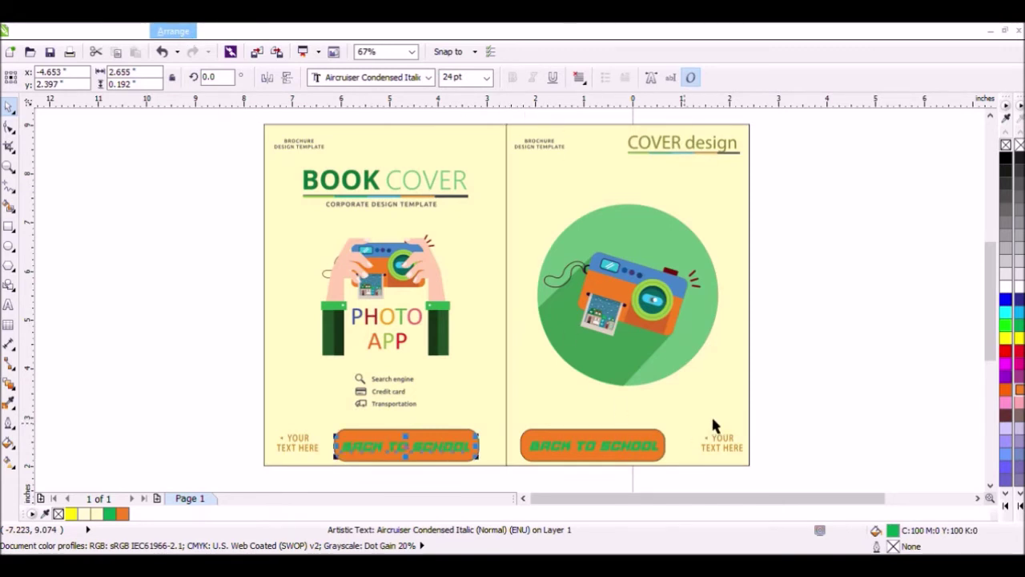
{"action": "left_click", "coordinate": [821, 370]}
- Apply a uniform transparency of 78 to both orange rounded rectangles
{"action": "left_click", "coordinate": [659, 445]}
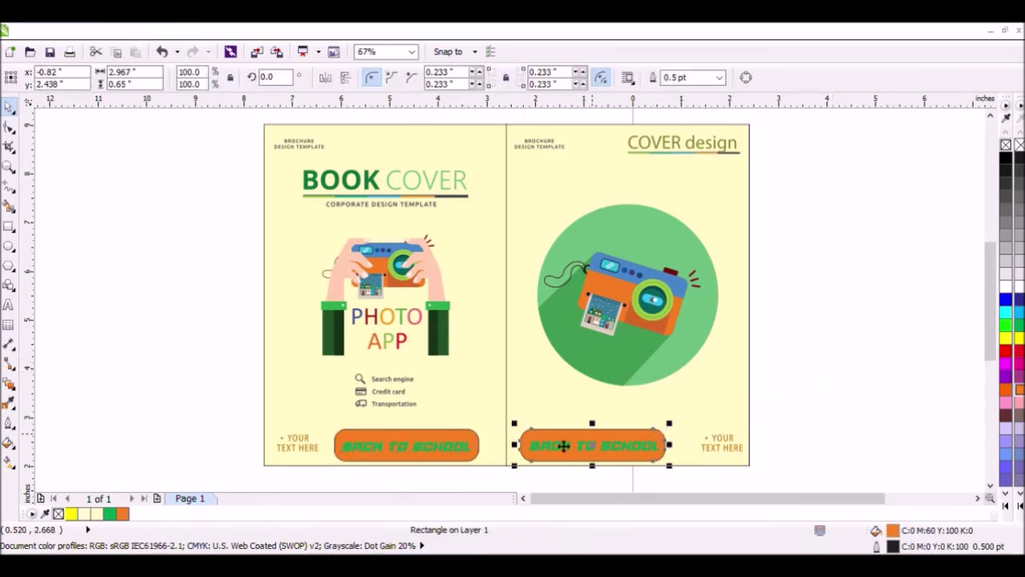
{"action": "left_click", "coordinate": [479, 447], "text": "shift"}
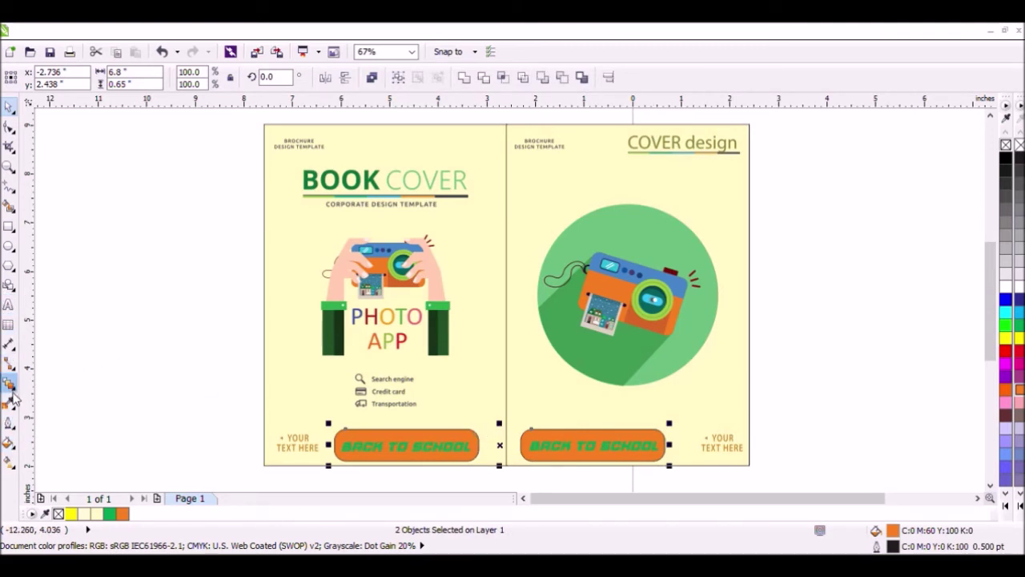
{"action": "left_click", "coordinate": [67, 485]}
{"action": "left_click", "coordinate": [96, 83]}
{"action": "left_click", "coordinate": [93, 101]}
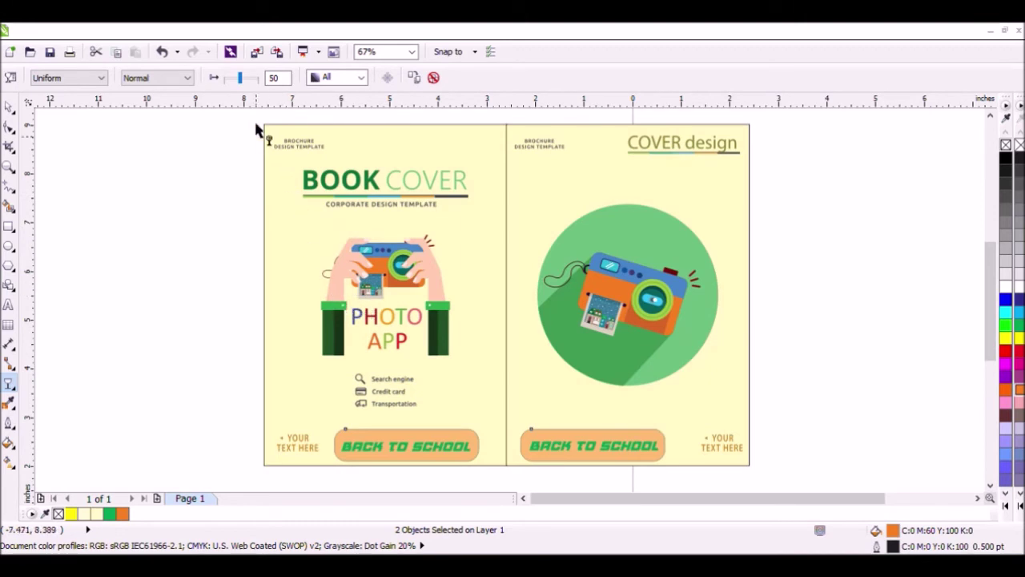
{"action": "left_click_drag", "start_coordinate": [242, 80], "coordinate": [253, 85]}
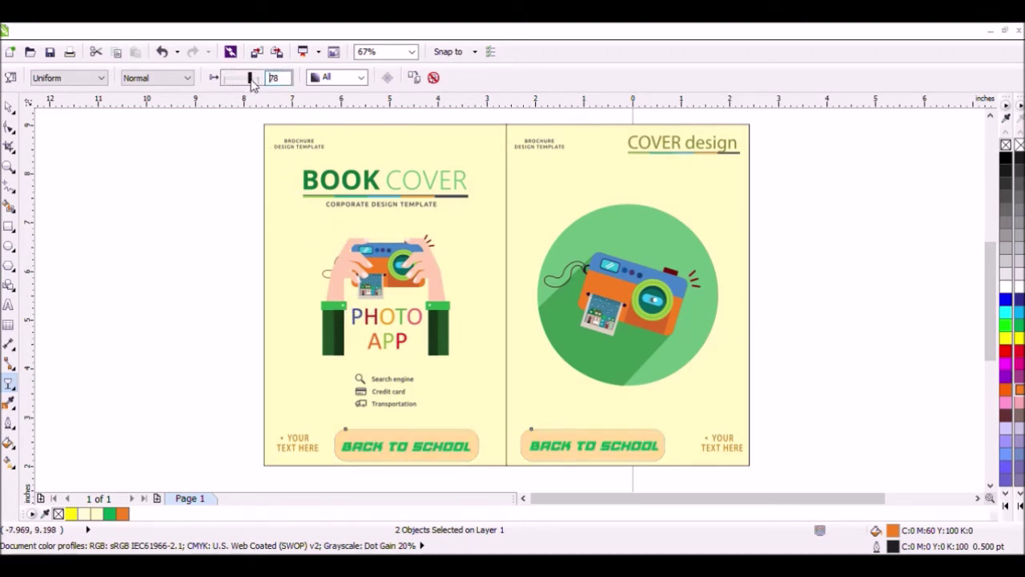
{"action": "left_click", "coordinate": [8, 105]}
{"action": "left_click", "coordinate": [194, 293]}
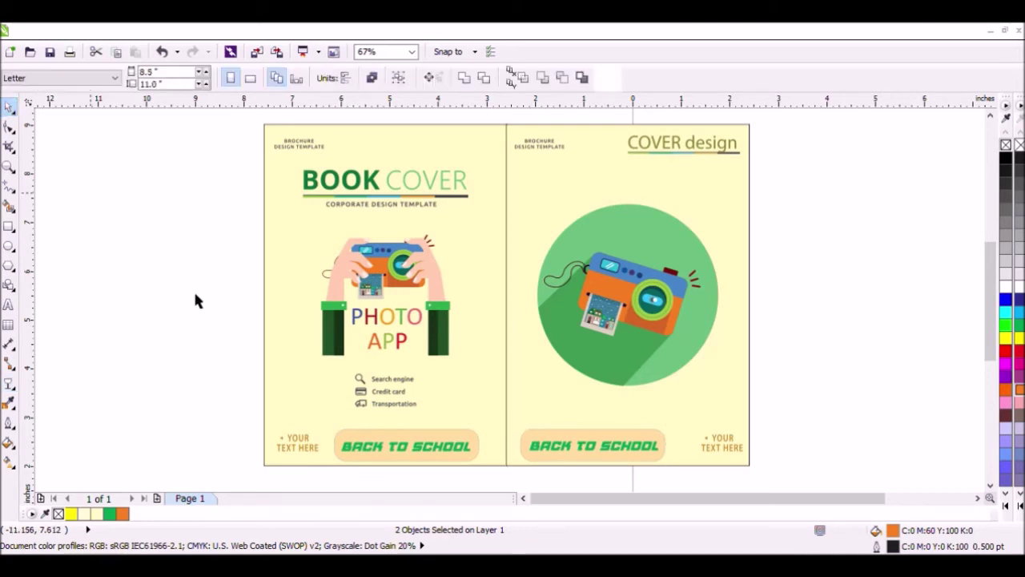
{"action": "left_click", "coordinate": [662, 443]}
{"action": "left_click", "coordinate": [478, 446], "text": "shift"}
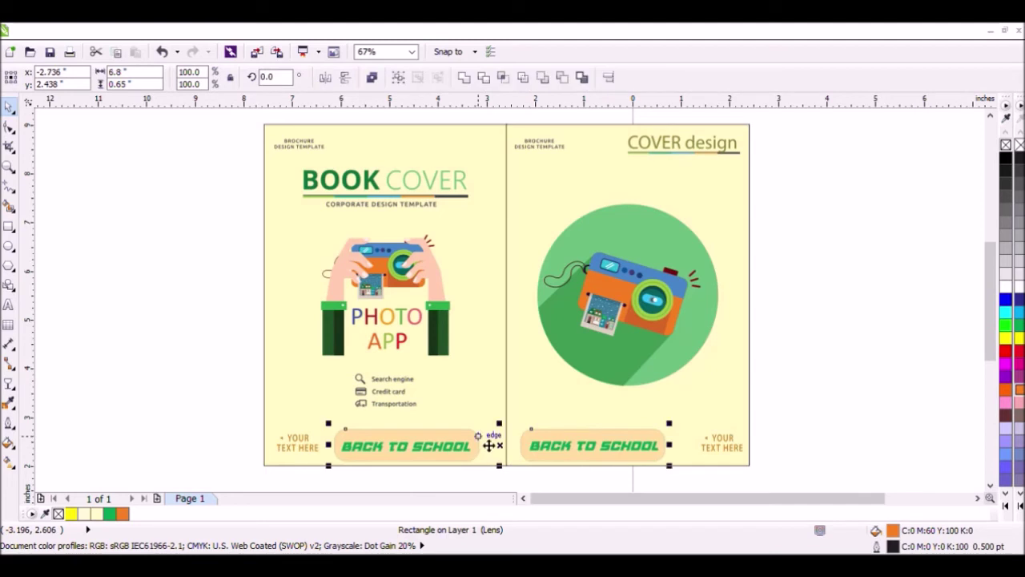
{"action": "left_click", "coordinate": [807, 333]}
{"action": "scroll", "coordinate": [816, 334], "scroll_direction": "down", "scroll_amount": 2}
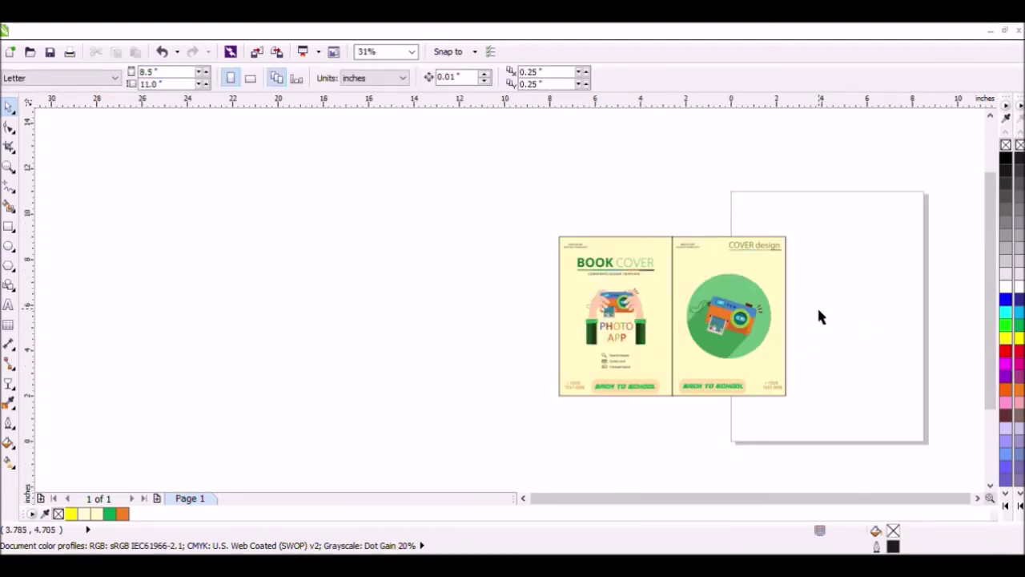
{"action": "left_click", "coordinate": [8, 165]}
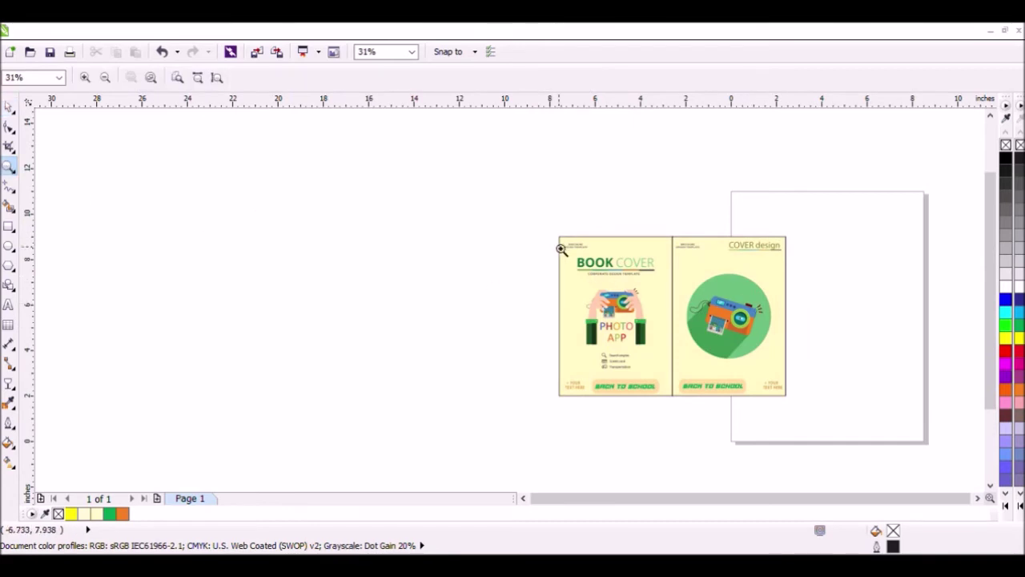
{"action": "left_click_drag", "start_coordinate": [549, 232], "coordinate": [800, 411]}
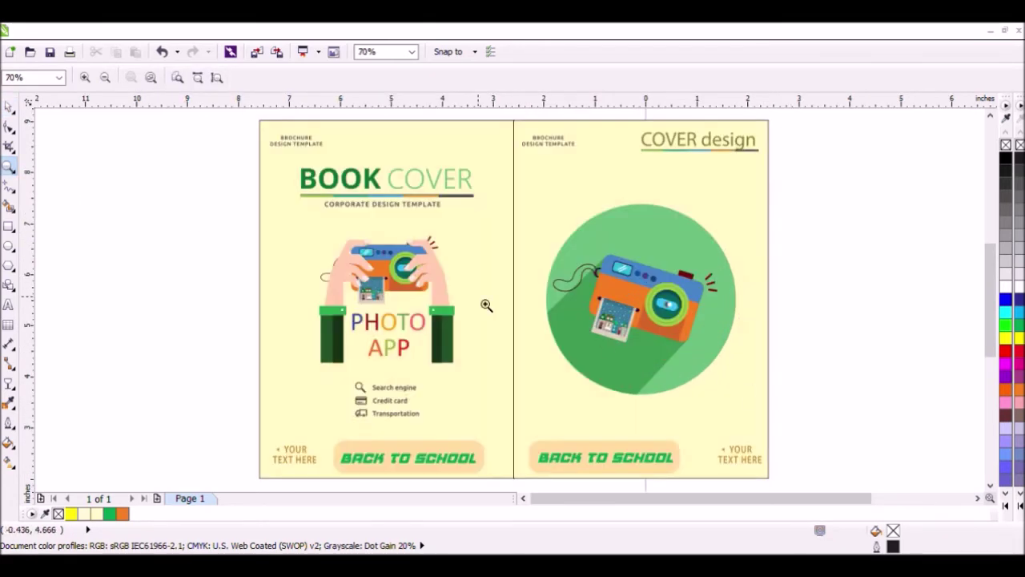
{"action": "left_click", "coordinate": [10, 107]}
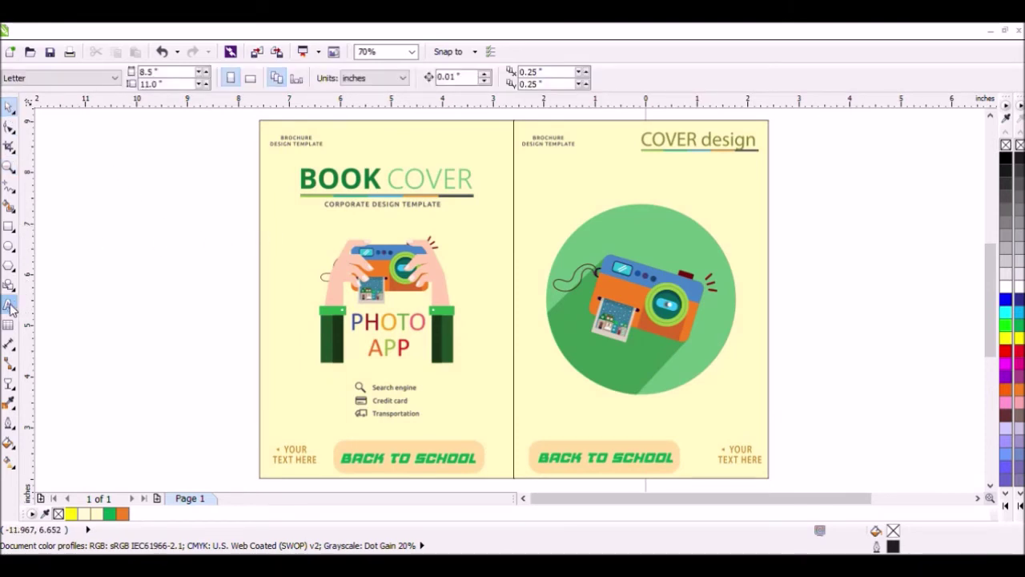
- Start an artistic text object in the empty area beside the right-hand cover
{"action": "left_click", "coordinate": [10, 305]}
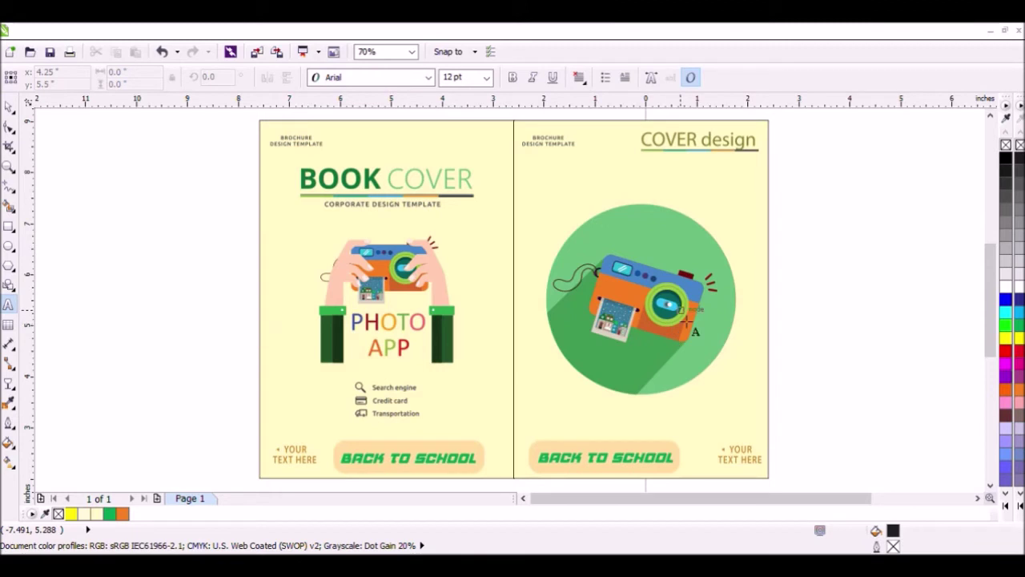
{"action": "left_click", "coordinate": [865, 327]}
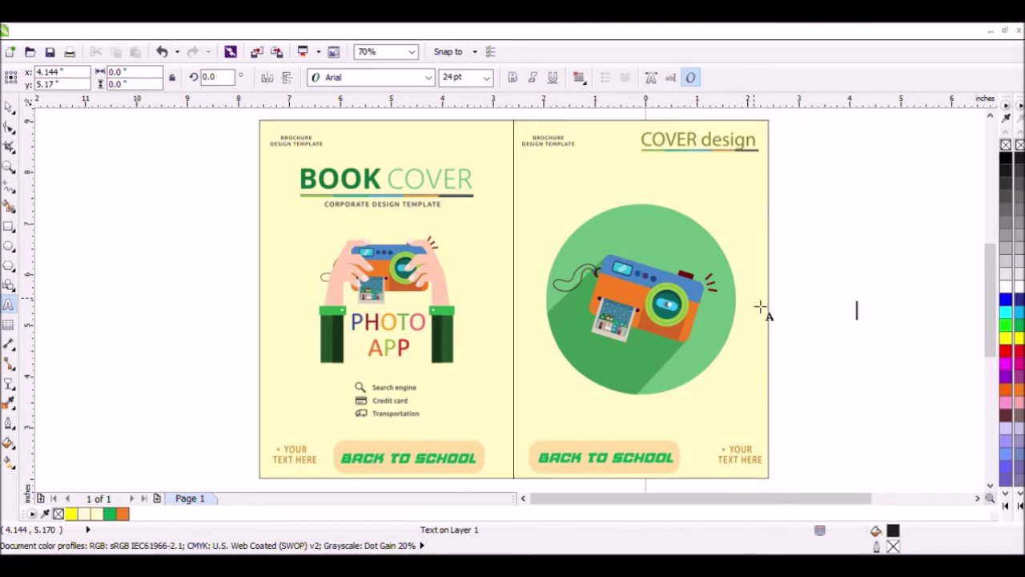
{"action": "type", "text": "e"}
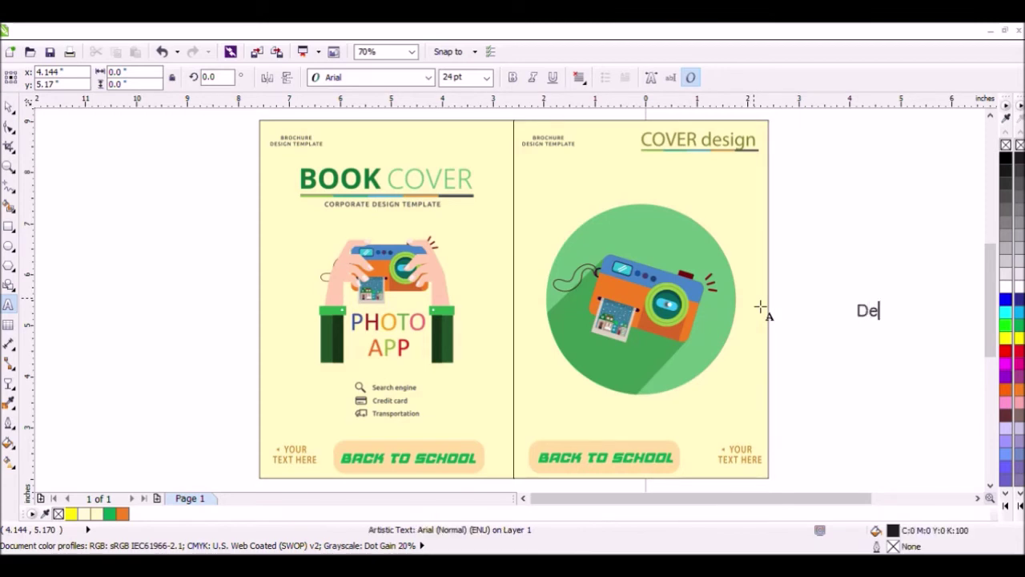
{"action": "type", "text": "sgin BY"}
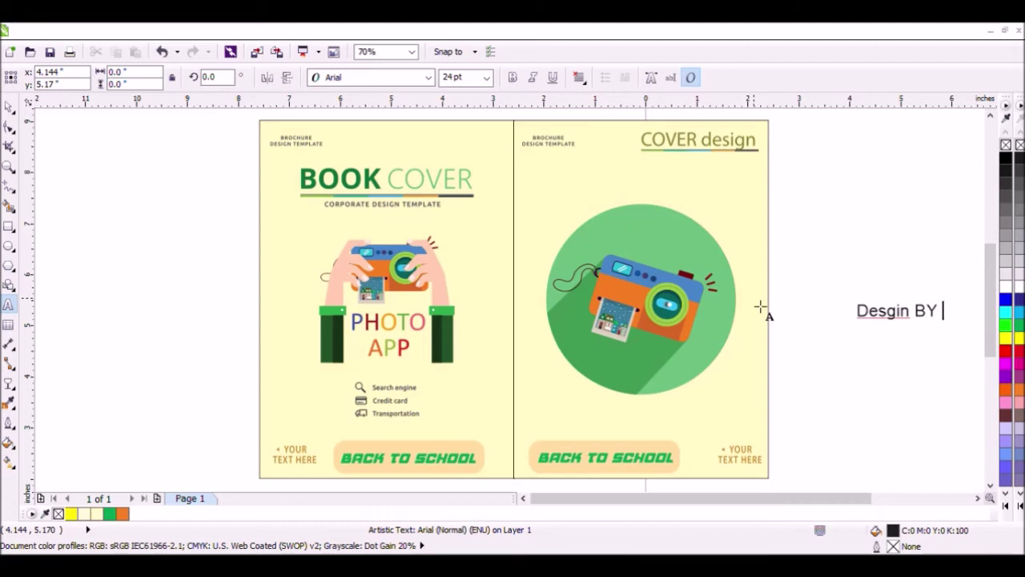
{"action": "key", "text": "BackSpace"}
{"action": "type", "text": "y Shine"}
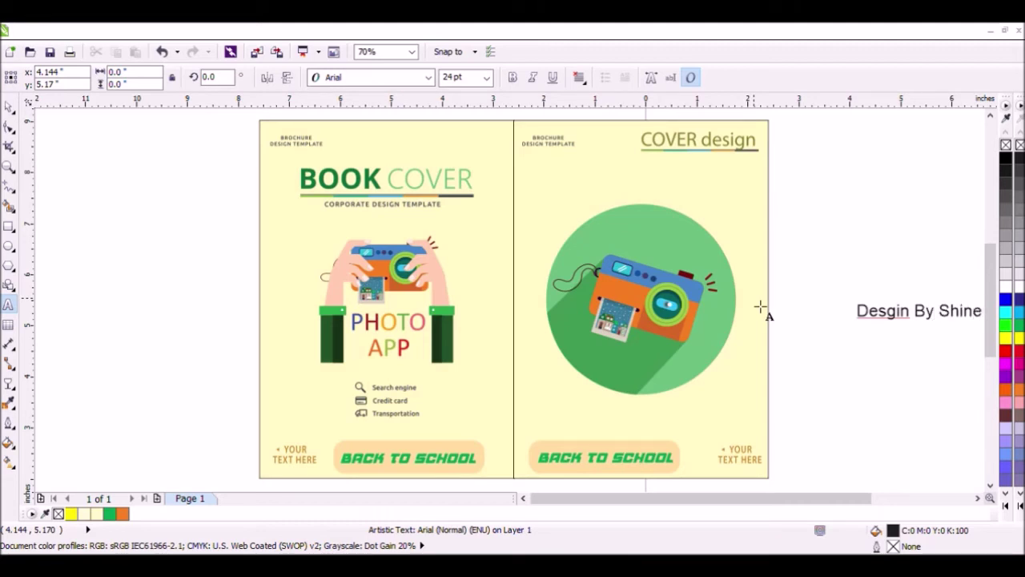
{"action": "type", "text": " LEar"}
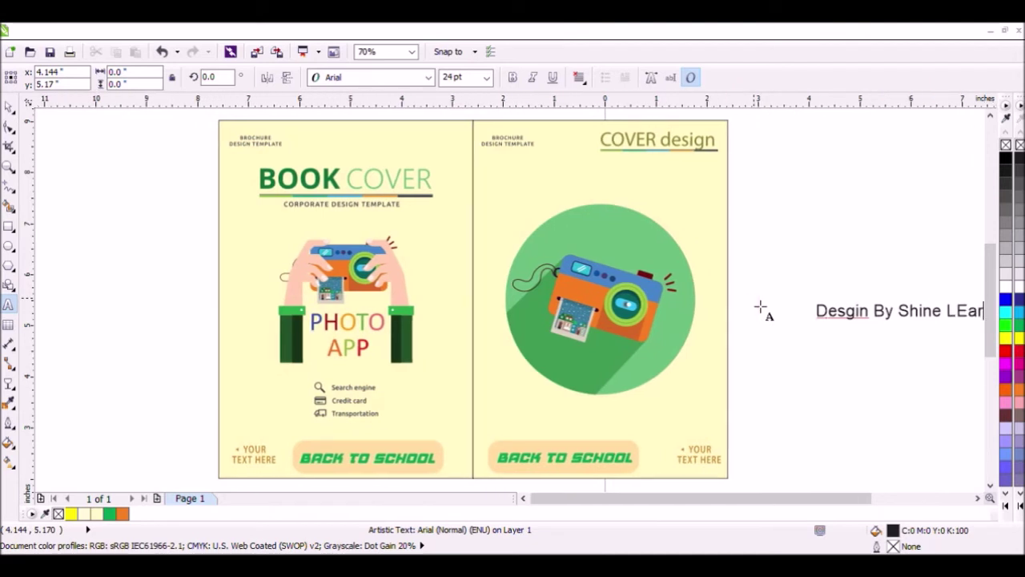
{"action": "key", "text": "BackSpace"}
{"action": "key", "text": "BackSpace"}
{"action": "key", "text": "BackSpace"}
{"action": "key", "text": "BackSpace"}
{"action": "key", "text": "BackSpace"}
{"action": "key", "text": "BackSpace"}
{"action": "key", "text": "BackSpace"}
{"action": "key", "text": "BackSpace"}
{"action": "key", "text": "BackSpace"}
{"action": "key", "text": "BackSpace"}
{"action": "key", "text": "Return"}
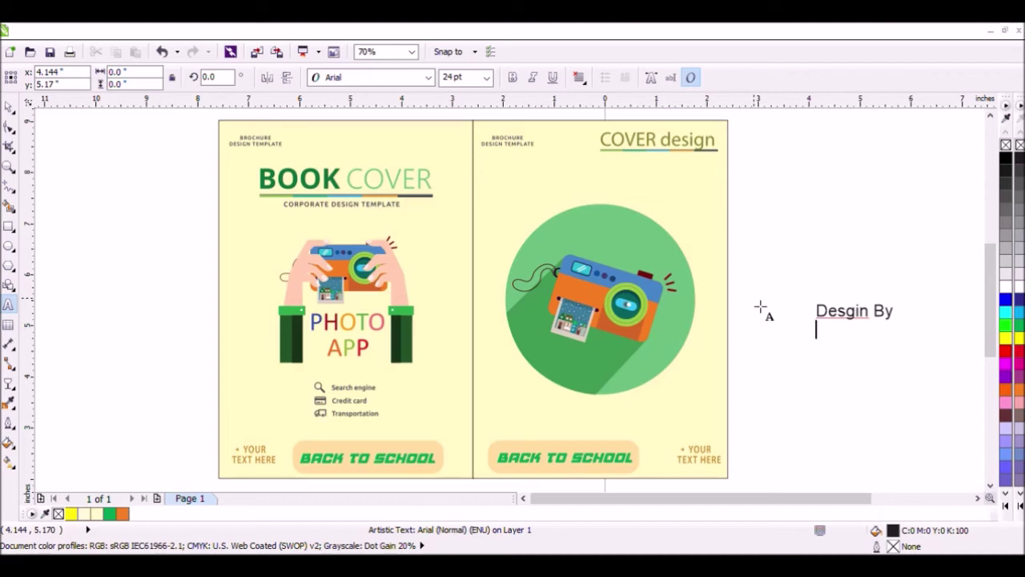
{"action": "key", "text": "BackSpace"}
{"action": "key", "text": "BackSpace"}
{"action": "key", "text": "BackSpace"}
{"action": "key", "text": "BackSpace"}
{"action": "key", "text": "BackSpace"}
{"action": "key", "text": "BackSpace"}
{"action": "key", "text": "BackSpace"}
{"action": "key", "text": "BackSpace"}
{"action": "key", "text": "BackSpace"}
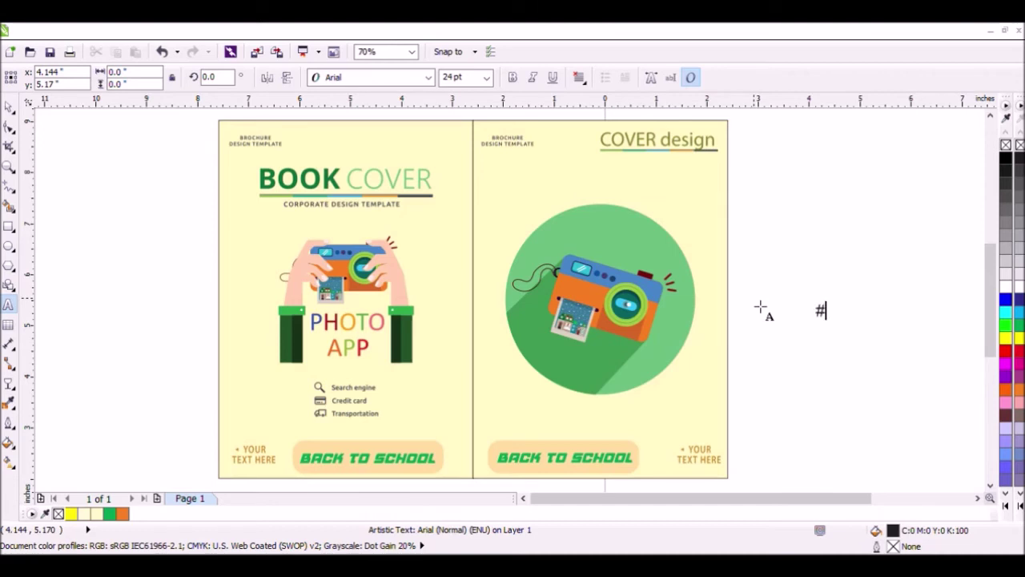
- Enter a two-line credit reading "# Design by" and "Shine Learning Point"
{"action": "type", "text": "# Desig"}
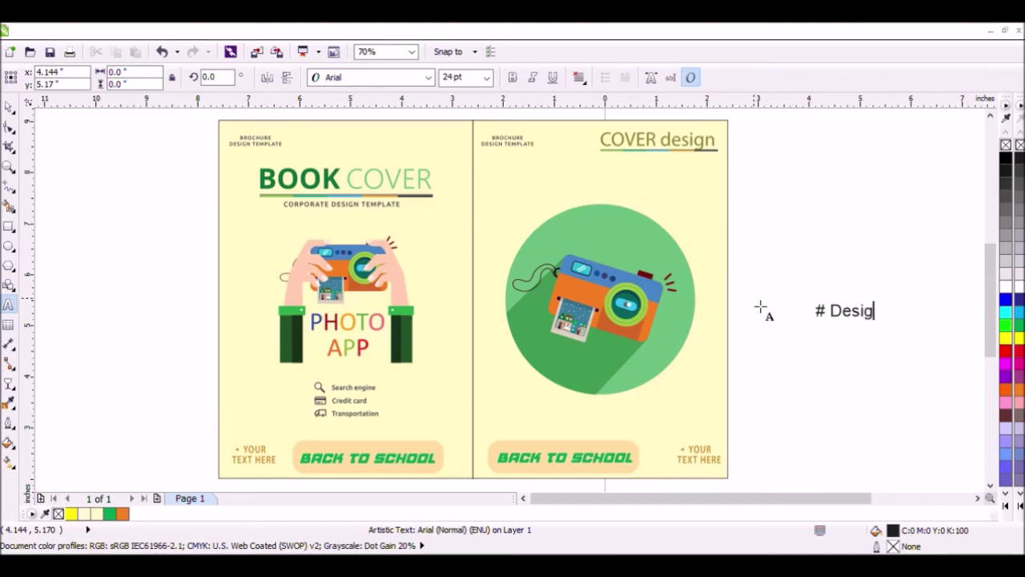
{"action": "type", "text": "n "}
{"action": "type", "text": "by"}
{"action": "type", "text": "Shine"}
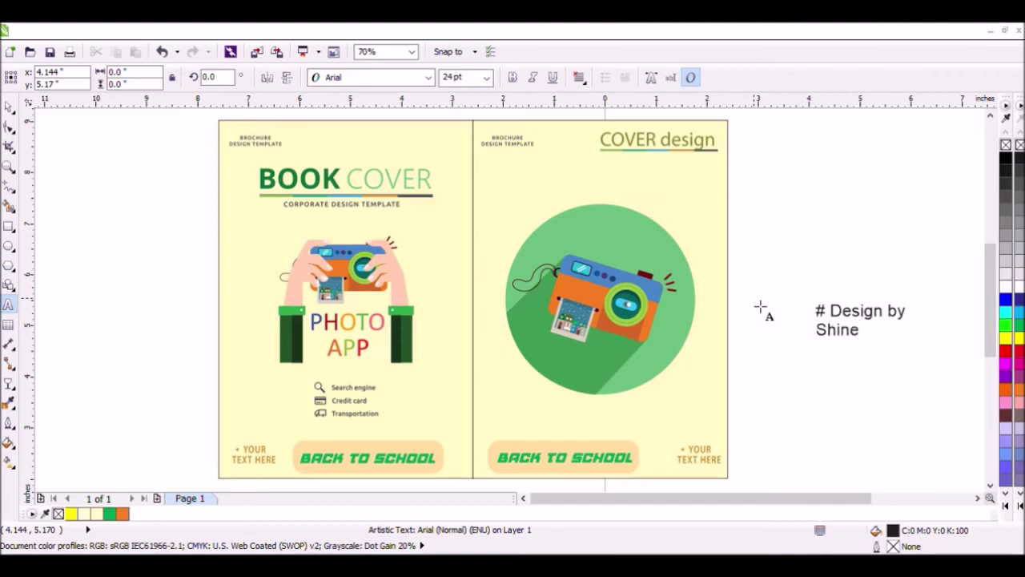
{"action": "type", "text": " Learnin"}
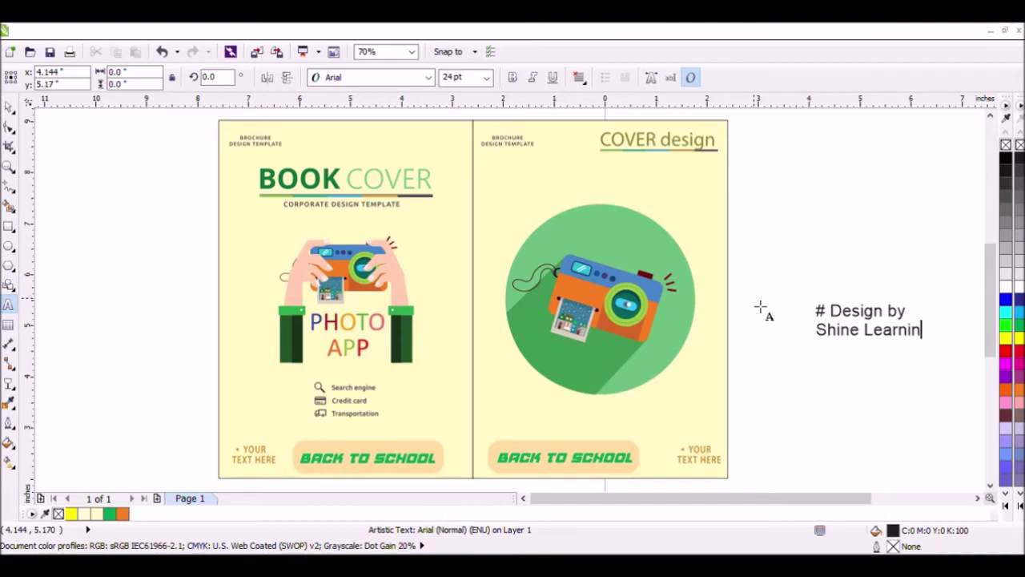
{"action": "type", "text": "g Point"}
{"action": "key", "text": "Escape"}
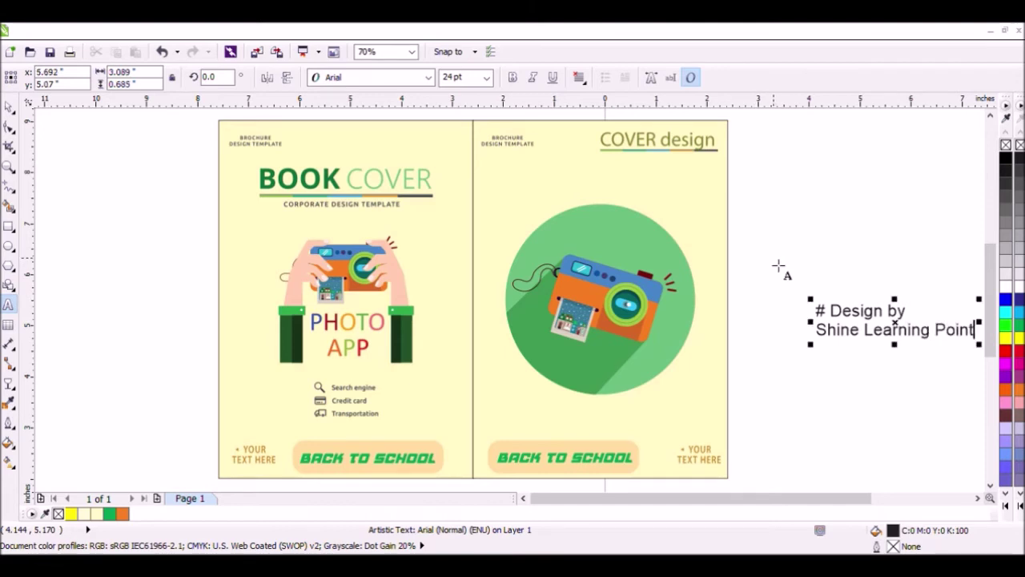
- Set the credit text's font to Aircruiser and move the text up against the right-hand cover's outer edge
{"action": "left_click", "coordinate": [10, 106]}
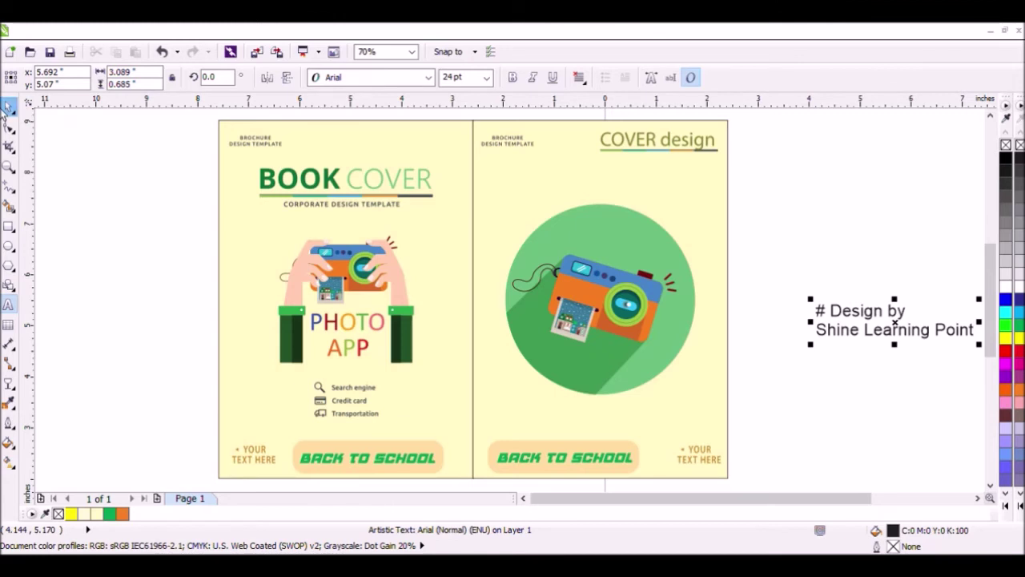
{"action": "left_click", "coordinate": [429, 79]}
{"action": "scroll", "coordinate": [393, 202], "scroll_direction": "up", "scroll_amount": 5}
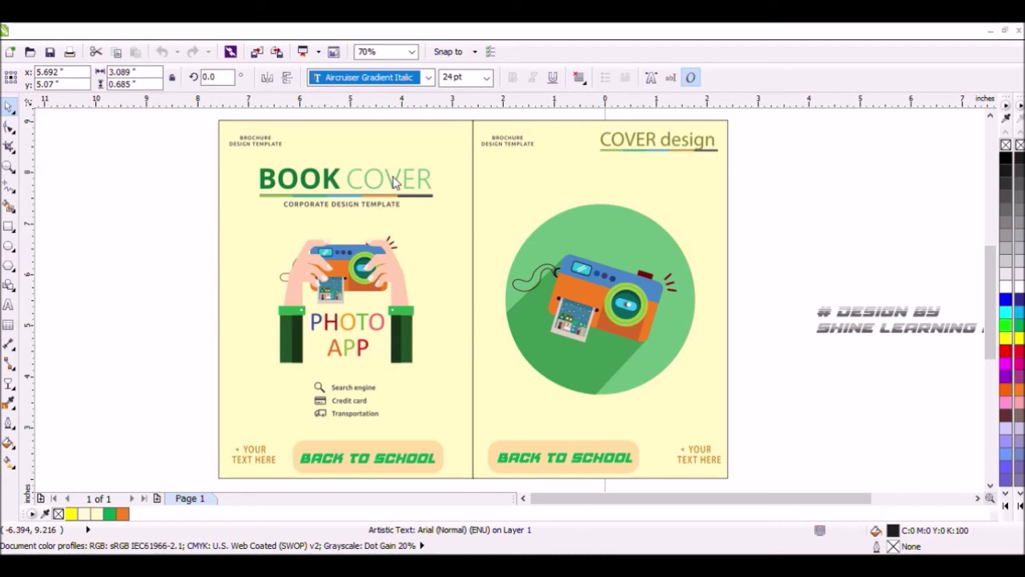
{"action": "scroll", "coordinate": [392, 192], "scroll_direction": "down", "scroll_amount": 1}
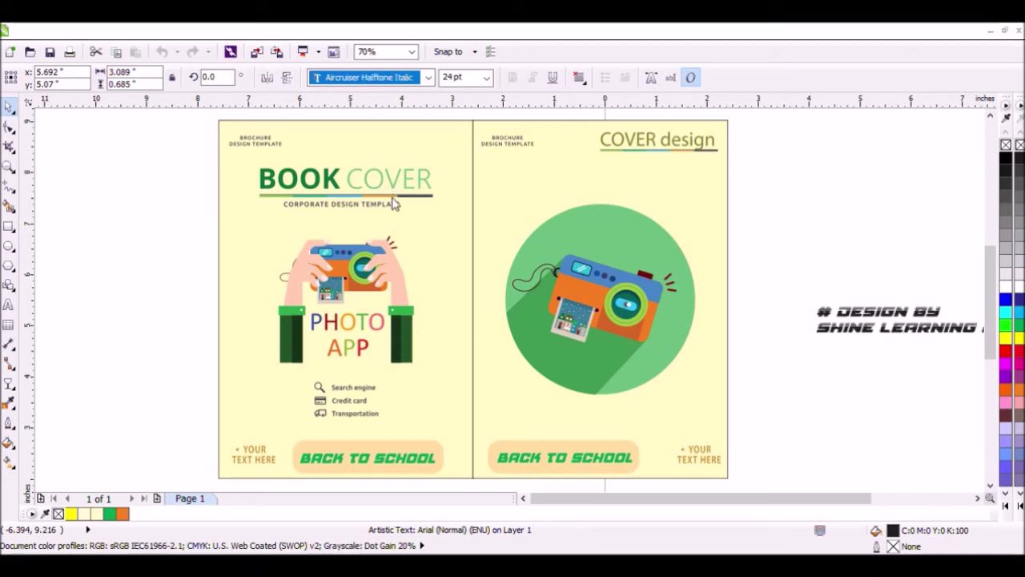
{"action": "scroll", "coordinate": [391, 212], "scroll_direction": "down", "scroll_amount": 2}
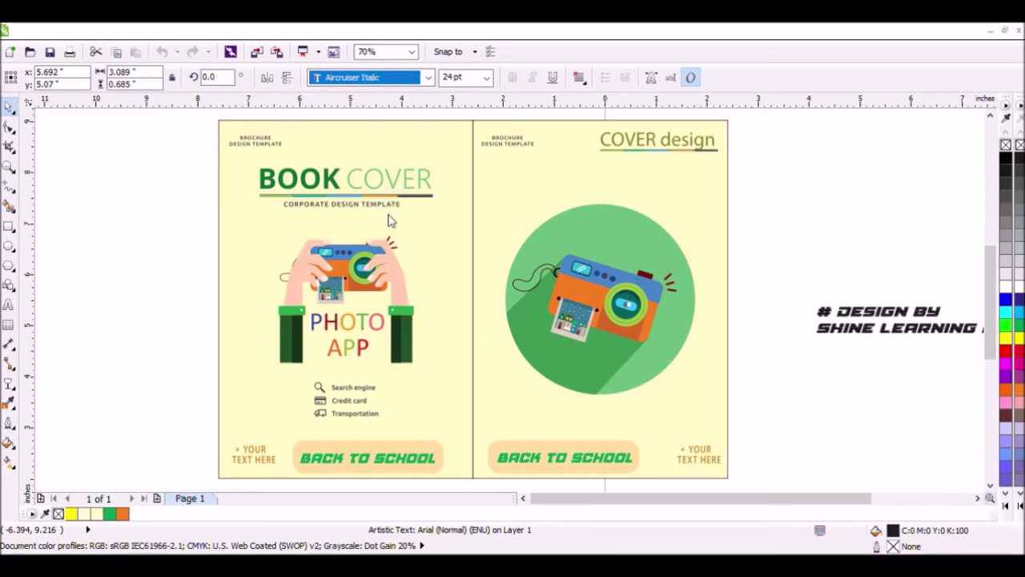
{"action": "scroll", "coordinate": [396, 304], "scroll_direction": "down", "scroll_amount": 1}
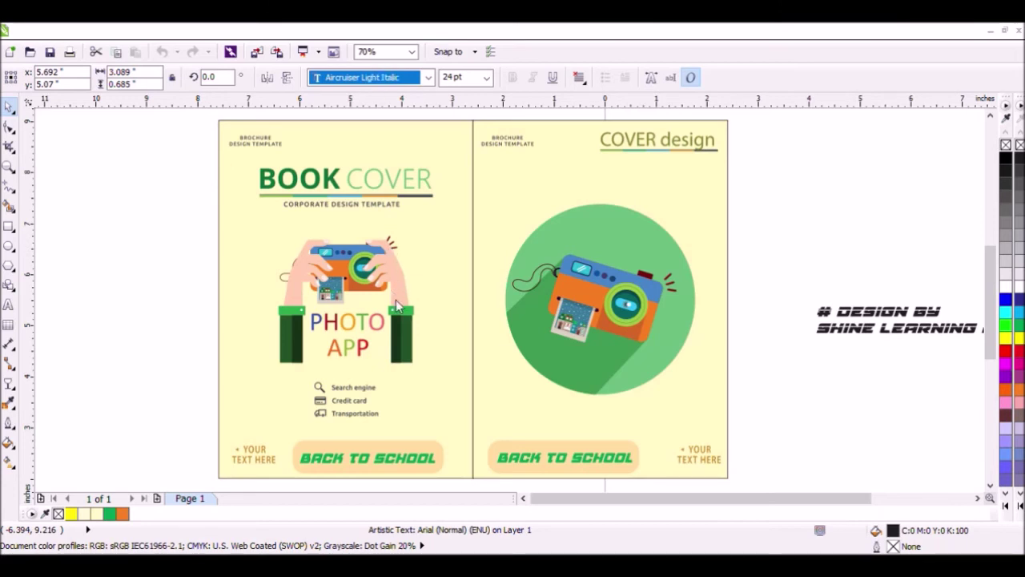
{"action": "scroll", "coordinate": [402, 385], "scroll_direction": "down", "scroll_amount": 1}
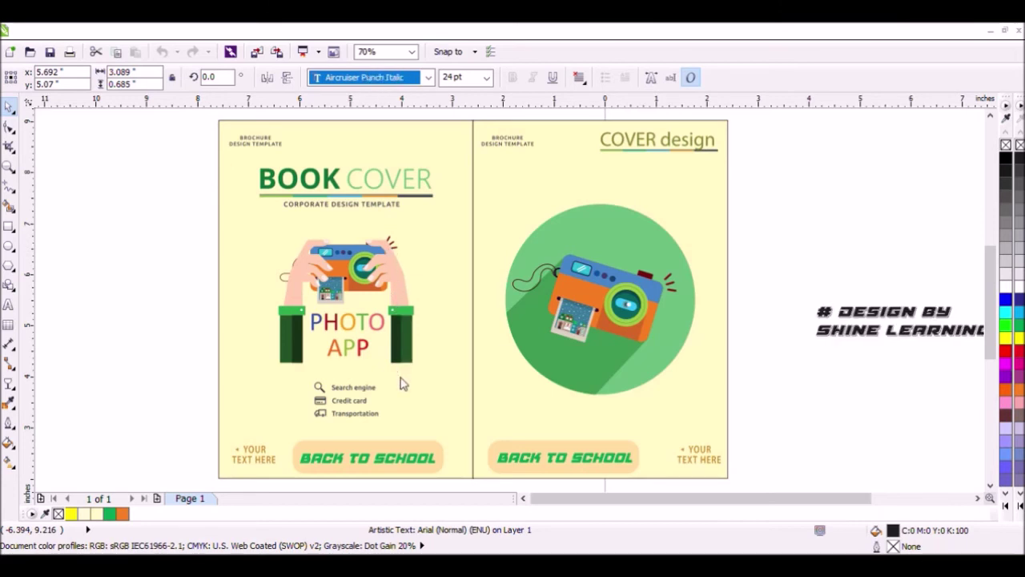
{"action": "scroll", "coordinate": [403, 385], "scroll_direction": "down", "scroll_amount": 1}
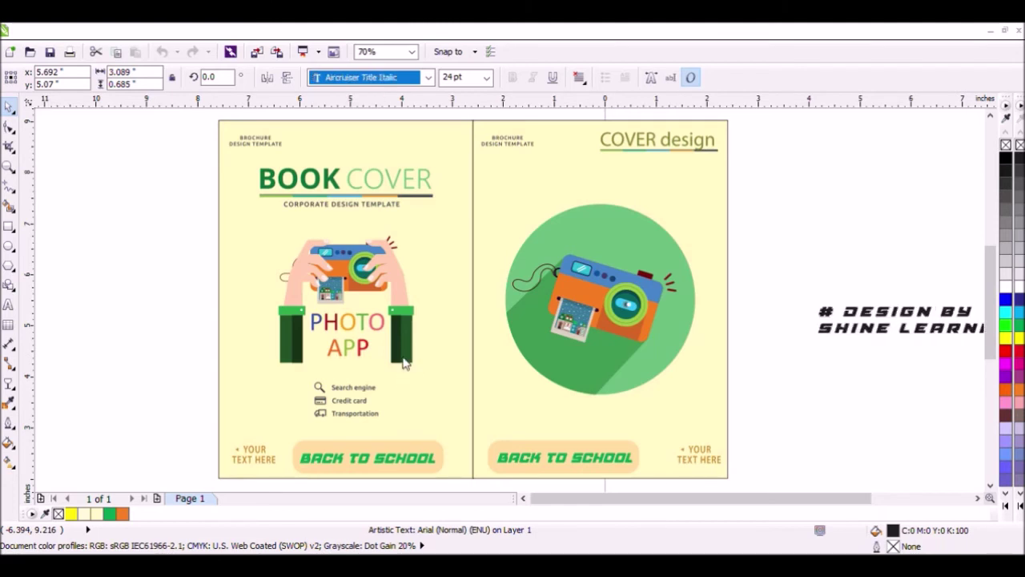
{"action": "scroll", "coordinate": [409, 359], "scroll_direction": "up", "scroll_amount": 10}
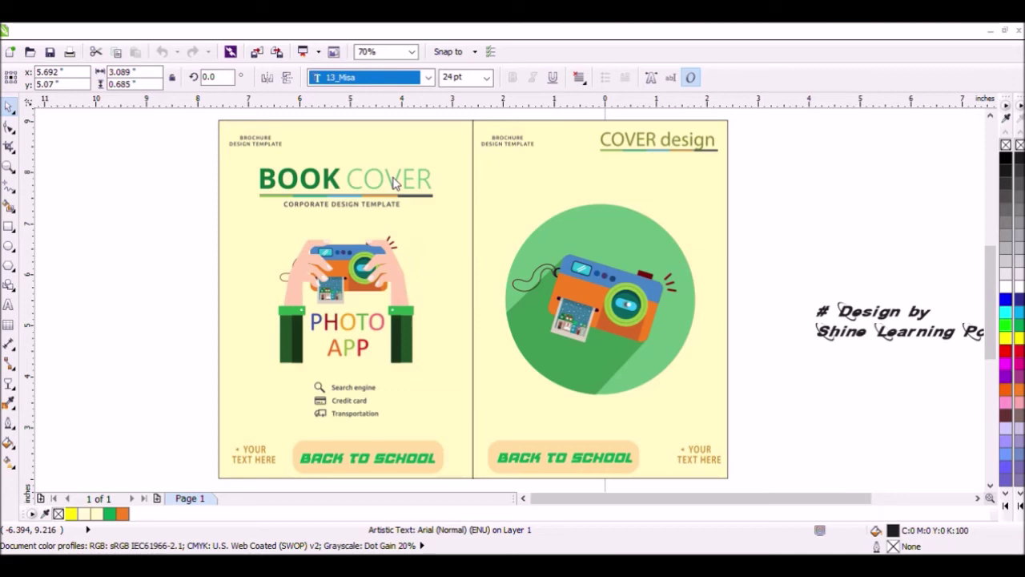
{"action": "scroll", "coordinate": [393, 184], "scroll_direction": "down", "scroll_amount": 3}
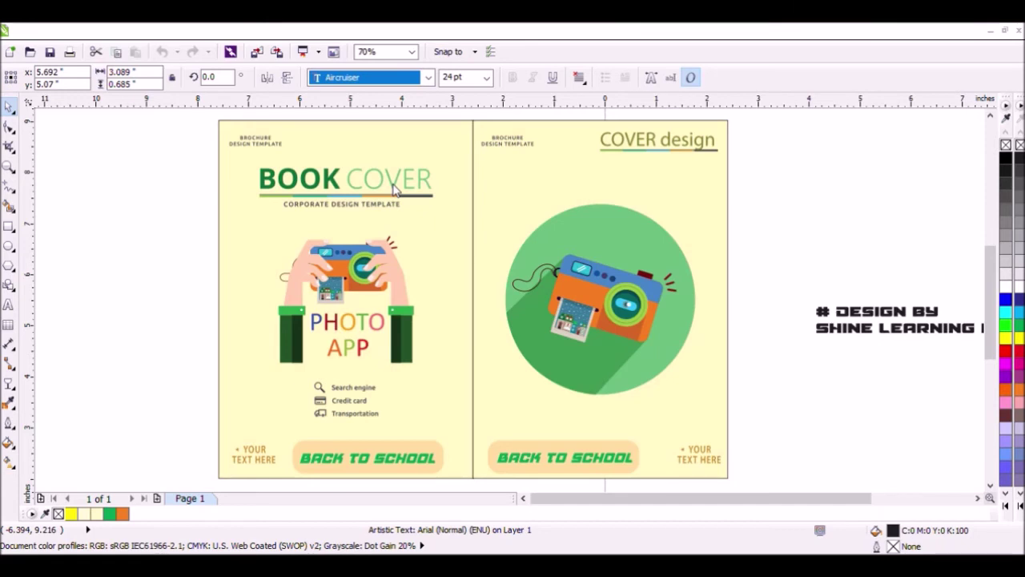
{"action": "left_click", "coordinate": [393, 185]}
{"action": "left_click_drag", "start_coordinate": [938, 326], "coordinate": [855, 255]}
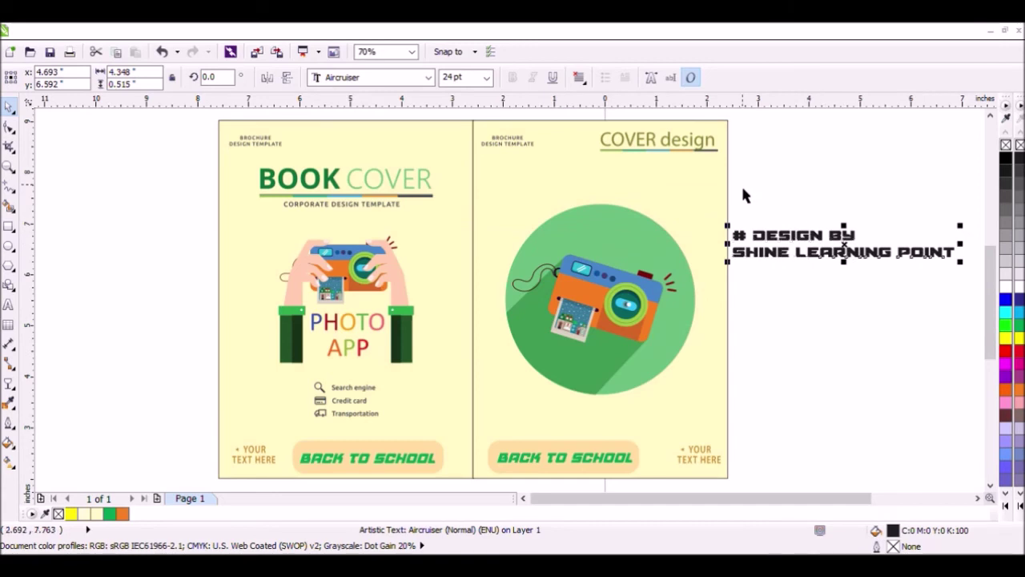
- Break the credit text apart into two separate lines and centre the lines horizontally on each other
{"action": "key", "text": "ctrl+k"}
{"action": "left_click", "coordinate": [828, 181]}
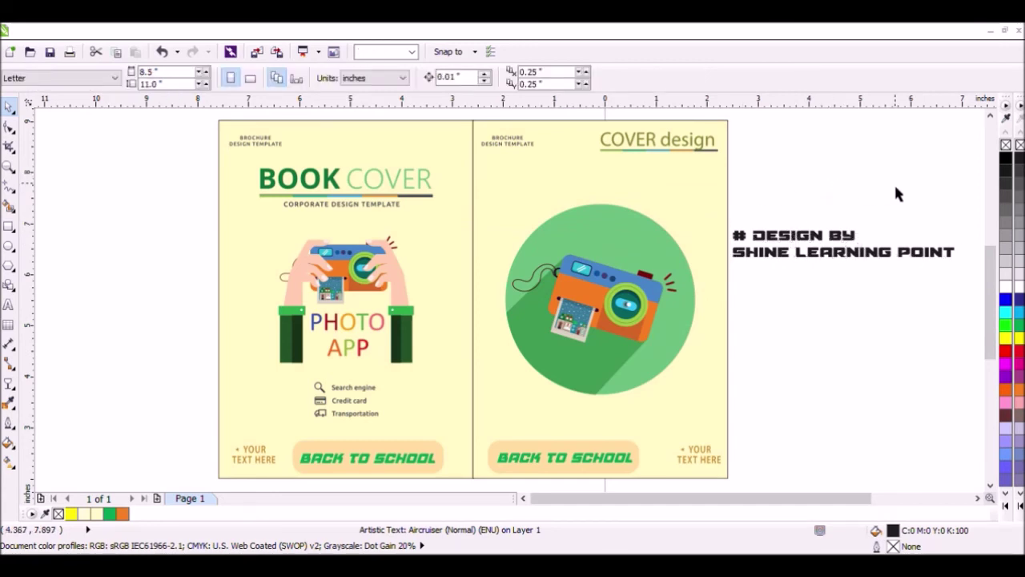
{"action": "left_click", "coordinate": [710, 245]}
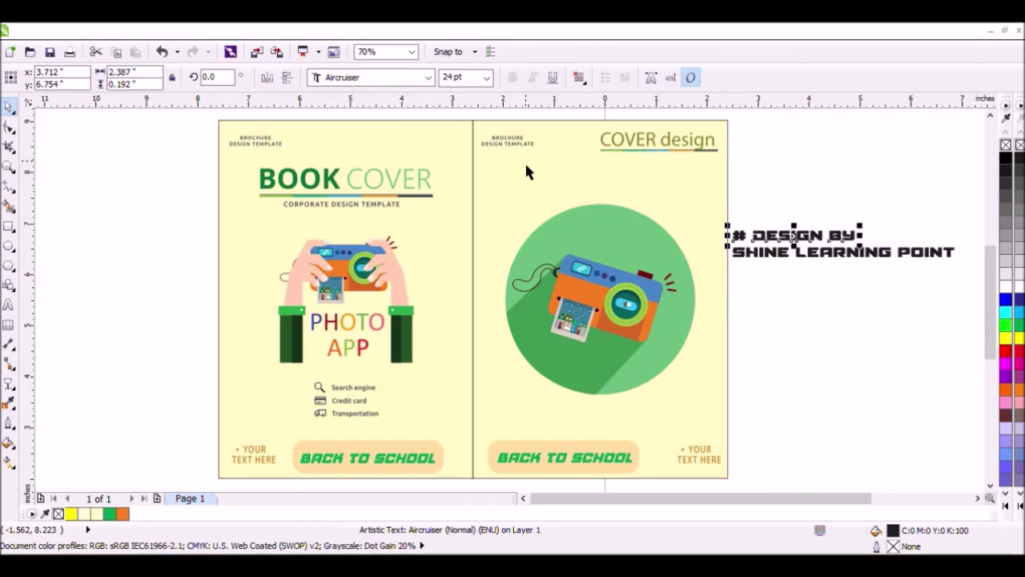
{"action": "left_click_drag", "start_coordinate": [900, 199], "coordinate": [723, 252]}
{"action": "left_click", "coordinate": [845, 215]}
{"action": "left_click", "coordinate": [838, 236]}
{"action": "left_click_drag", "start_coordinate": [968, 238], "coordinate": [705, 280]}
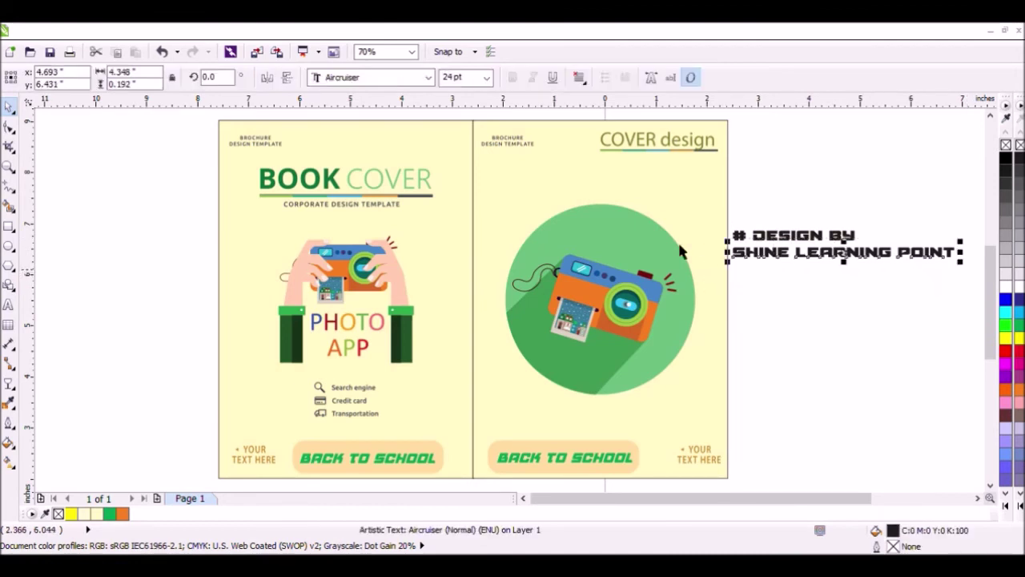
{"action": "left_click", "coordinate": [809, 184]}
{"action": "left_click", "coordinate": [841, 236]}
{"action": "left_click", "coordinate": [851, 255], "text": "shift"}
{"action": "key", "text": "c"}
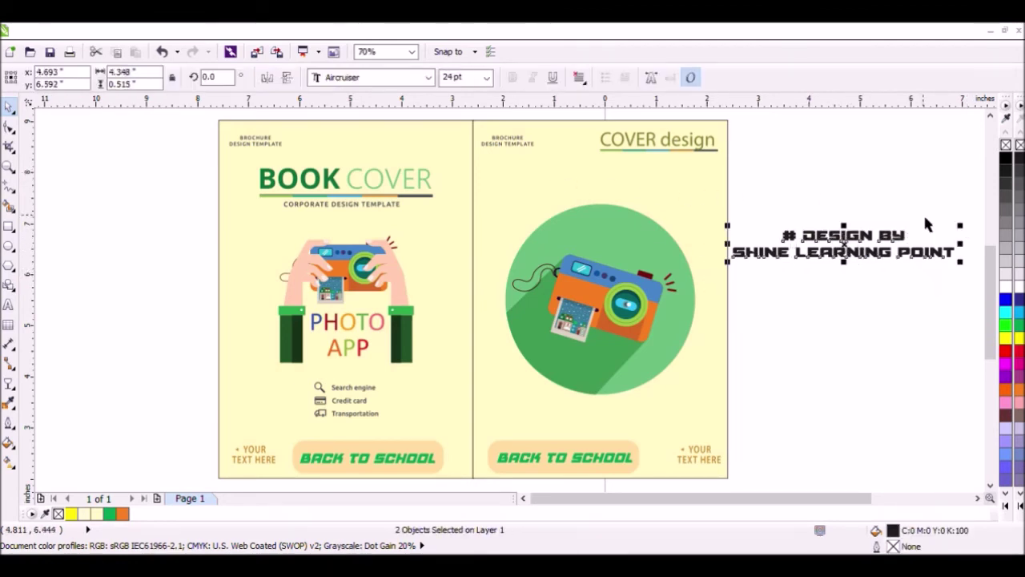
- Shrink both credit lines to about 8.9 pt and place copies in the left-hand cover's upper-right corner and the right-hand cover's lower-right area
{"action": "left_click", "coordinate": [940, 211]}
{"action": "left_click_drag", "start_coordinate": [967, 208], "coordinate": [724, 291]}
{"action": "left_click_drag", "start_coordinate": [963, 263], "coordinate": [690, 420]}
{"action": "right_click", "coordinate": [427, 147]}
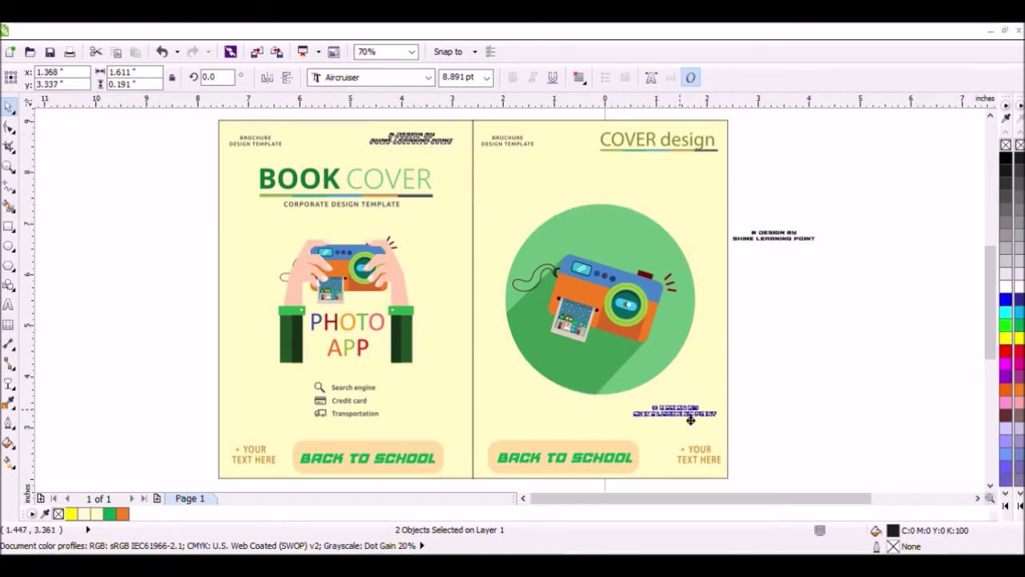
- Fill both lines of the left-hand cover's credit with red (C:0 M:100 Y:100 K:0)
{"action": "left_click", "coordinate": [444, 142]}
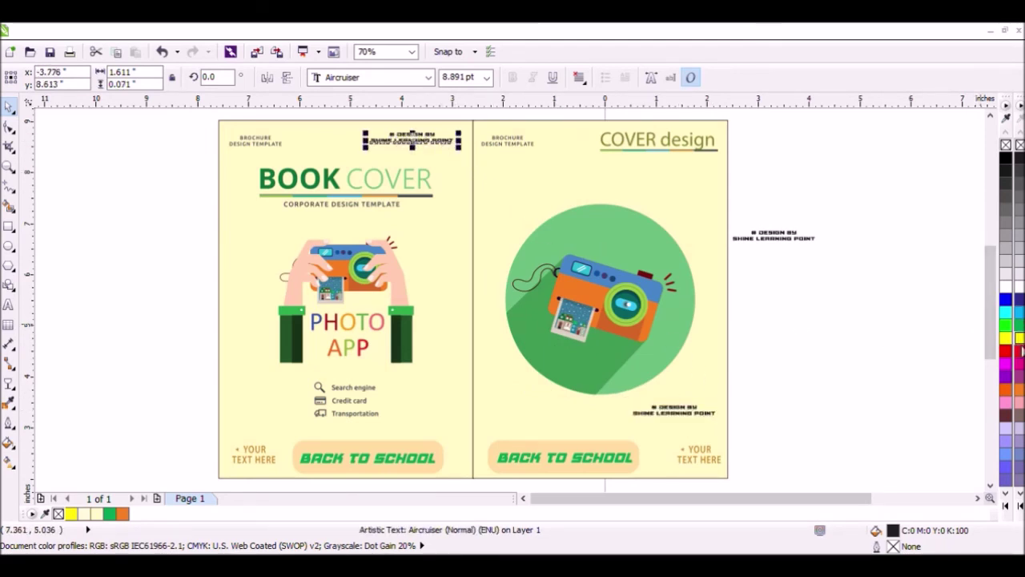
{"action": "left_click", "coordinate": [1018, 352]}
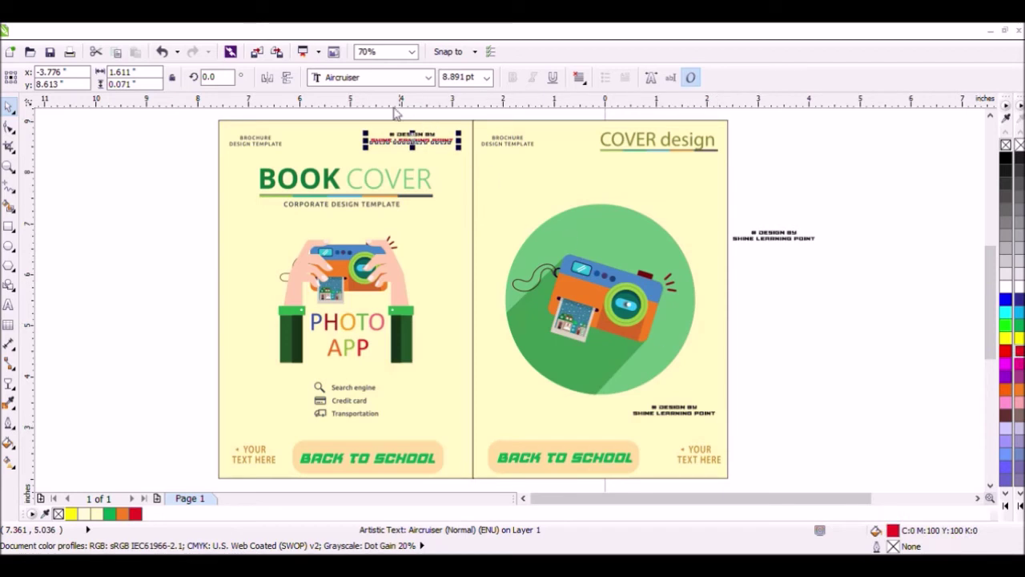
{"action": "left_click", "coordinate": [422, 137]}
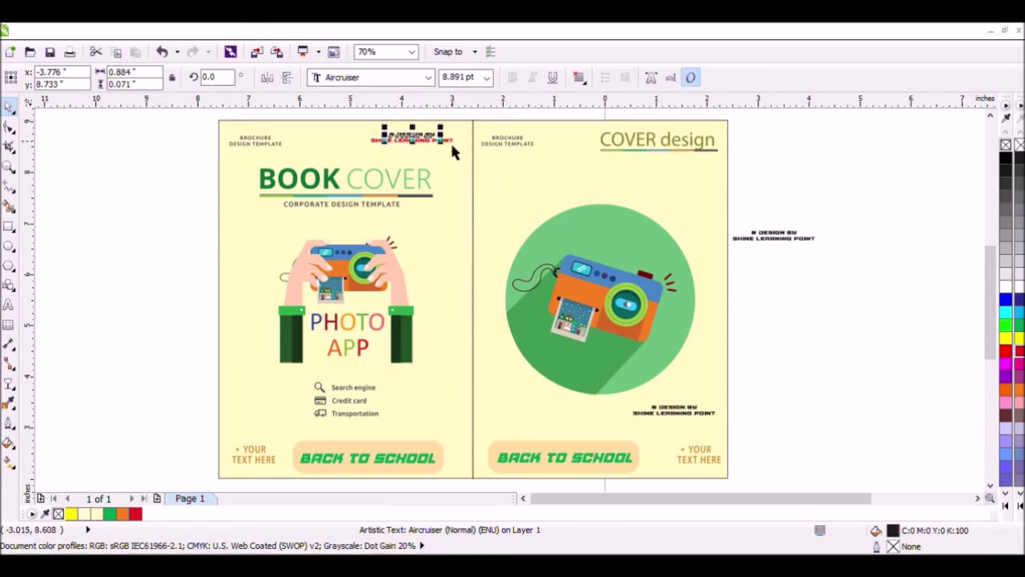
{"action": "left_click", "coordinate": [1019, 352]}
- Apply the same red fill to both lines of the right-hand cover's credit
{"action": "left_click", "coordinate": [788, 368]}
{"action": "left_click_drag", "start_coordinate": [755, 382], "coordinate": [605, 433]}
{"action": "key", "text": "ctrl+r"}
{"action": "left_click", "coordinate": [838, 351]}
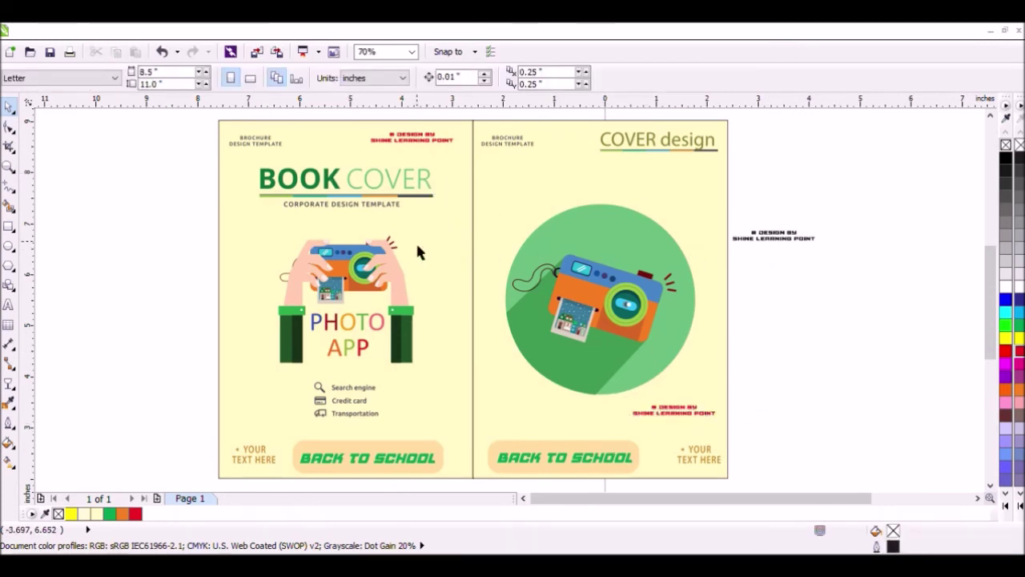
- Delete the leftover black credit text outside the covers
{"action": "scroll", "coordinate": [416, 241], "scroll_direction": "down", "scroll_amount": 2}
{"action": "left_click_drag", "start_coordinate": [692, 206], "coordinate": [575, 247]}
{"action": "key", "text": "Delete"}
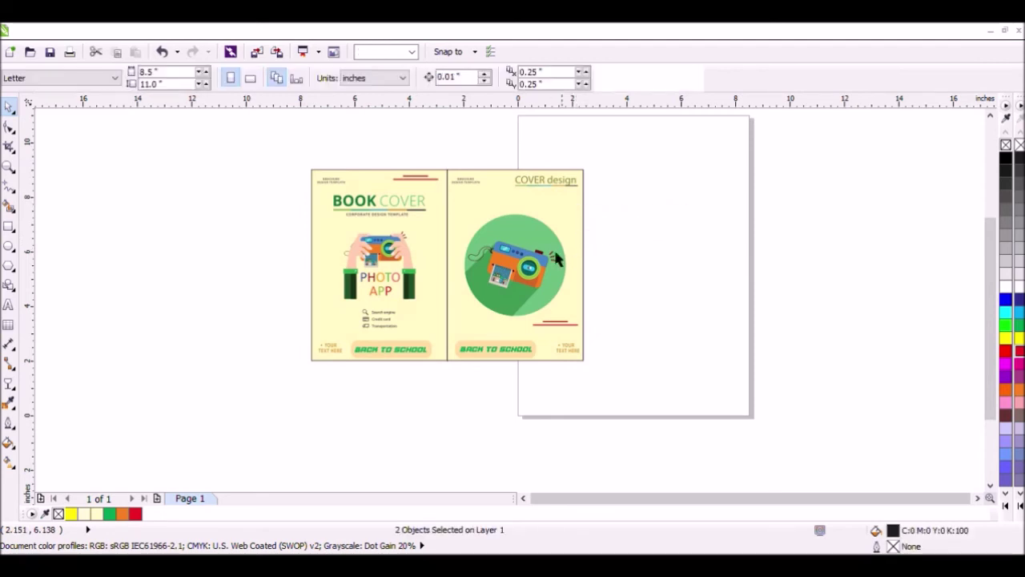
{"action": "left_click", "coordinate": [9, 166]}
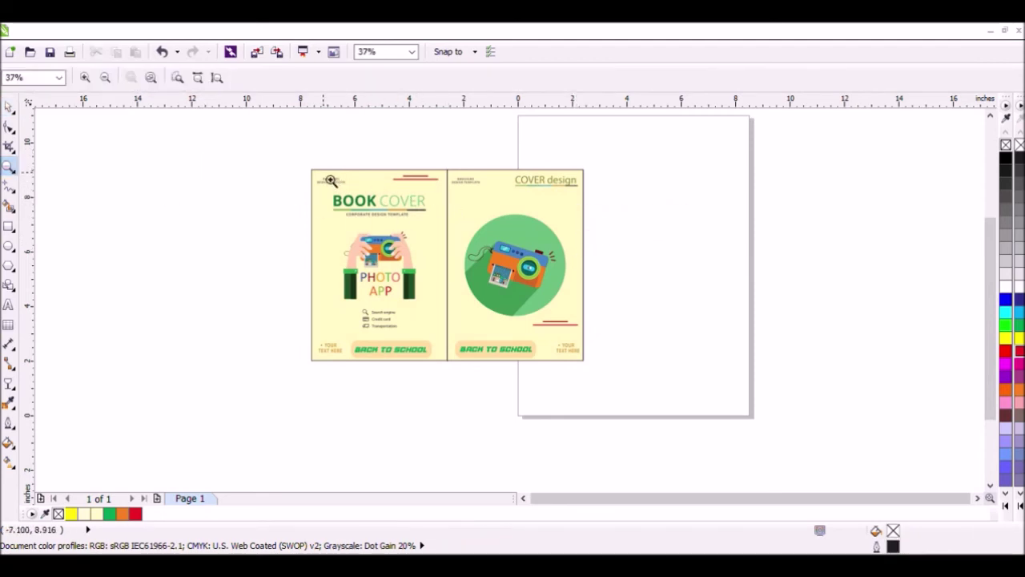
{"action": "left_click_drag", "start_coordinate": [317, 176], "coordinate": [611, 374]}
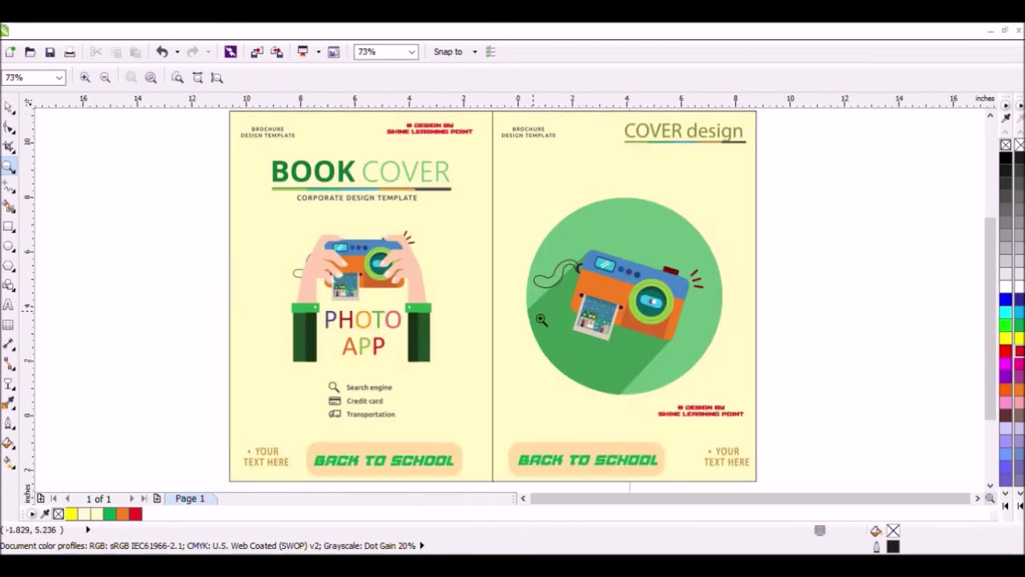
{"action": "key", "text": "F3"}
{"action": "left_click", "coordinate": [9, 108]}
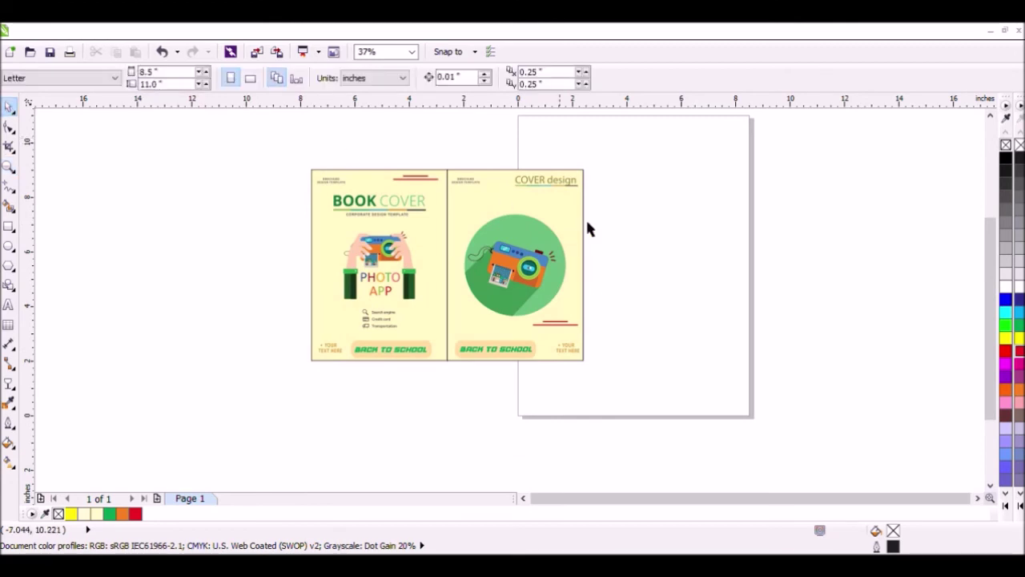
- Move the BROCHURE DESIGN TEMPLATE text at the top of both covers slightly to the right, away from each cover's left edge
{"action": "scroll", "coordinate": [470, 167], "scroll_direction": "up", "scroll_amount": 1}
{"action": "left_click_drag", "start_coordinate": [431, 165], "coordinate": [496, 209]}
{"action": "left_click_drag", "start_coordinate": [153, 163], "coordinate": [233, 220]}
{"action": "key", "text": "Right"}
{"action": "key", "text": "Right"}
{"action": "key", "text": "Right"}
{"action": "key", "text": "Right"}
{"action": "key", "text": "Right"}
{"action": "key", "text": "Right"}
{"action": "key", "text": "Right"}
{"action": "key", "text": "Right"}
{"action": "key", "text": "Right"}
{"action": "key", "text": "Right"}
{"action": "key", "text": "Right"}
{"action": "key", "text": "Right"}
{"action": "key", "text": "Right"}
{"action": "key", "text": "Right"}
{"action": "key", "text": "Right"}
{"action": "key", "text": "Right"}
{"action": "key", "text": "Right"}
{"action": "key", "text": "Right"}
{"action": "key", "text": "Right"}
{"action": "key", "text": "Right"}
{"action": "left_click", "coordinate": [233, 159]}
{"action": "scroll", "coordinate": [325, 268], "scroll_direction": "down", "scroll_amount": 1}
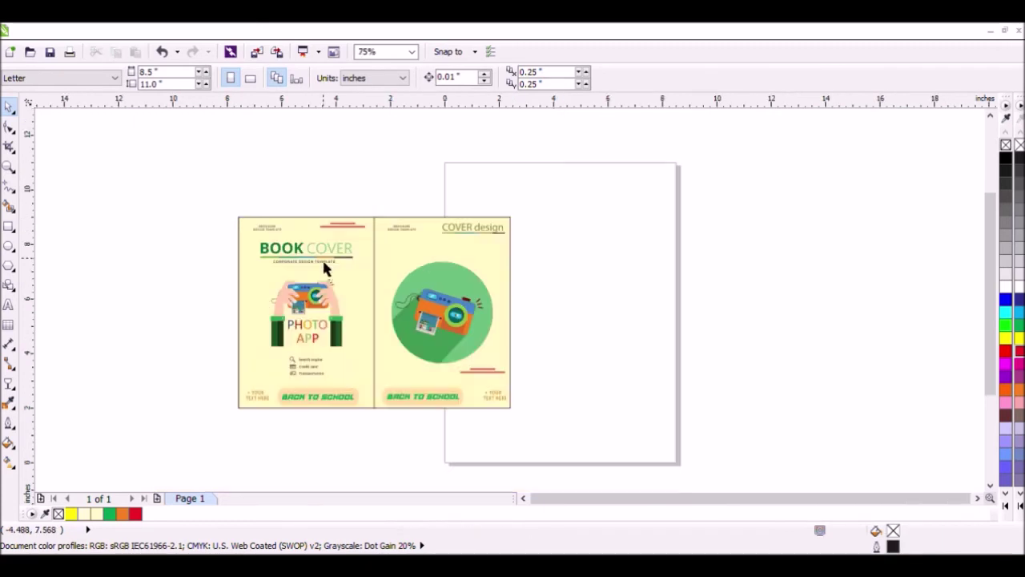
- Draw a vertical 7-inch line from top to bottom of the left-hand cover, about 0.3 inch inside its left edge
{"action": "scroll", "coordinate": [389, 427], "scroll_direction": "up", "scroll_amount": 1}
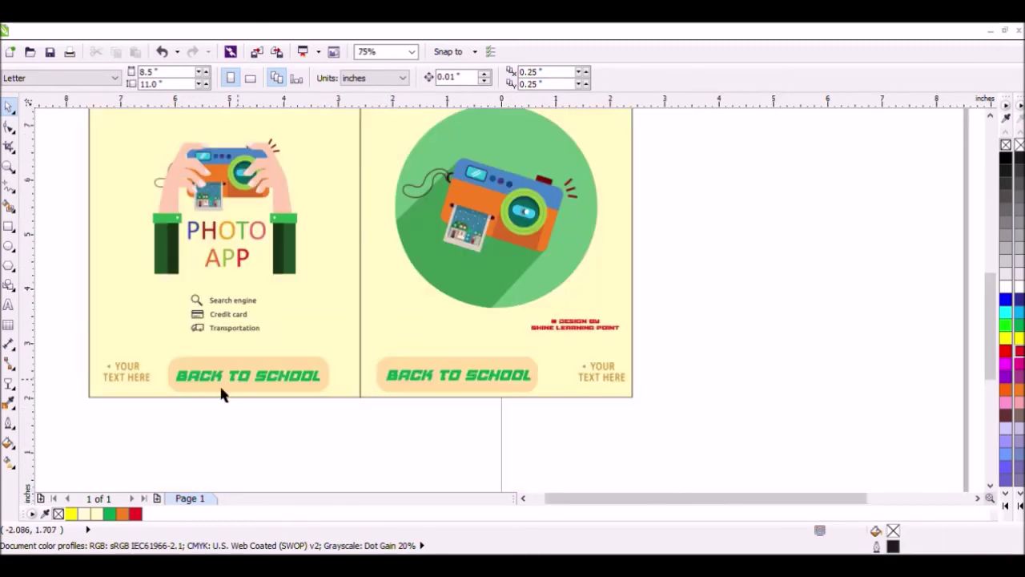
{"action": "scroll", "coordinate": [86, 317], "scroll_direction": "down", "scroll_amount": 1}
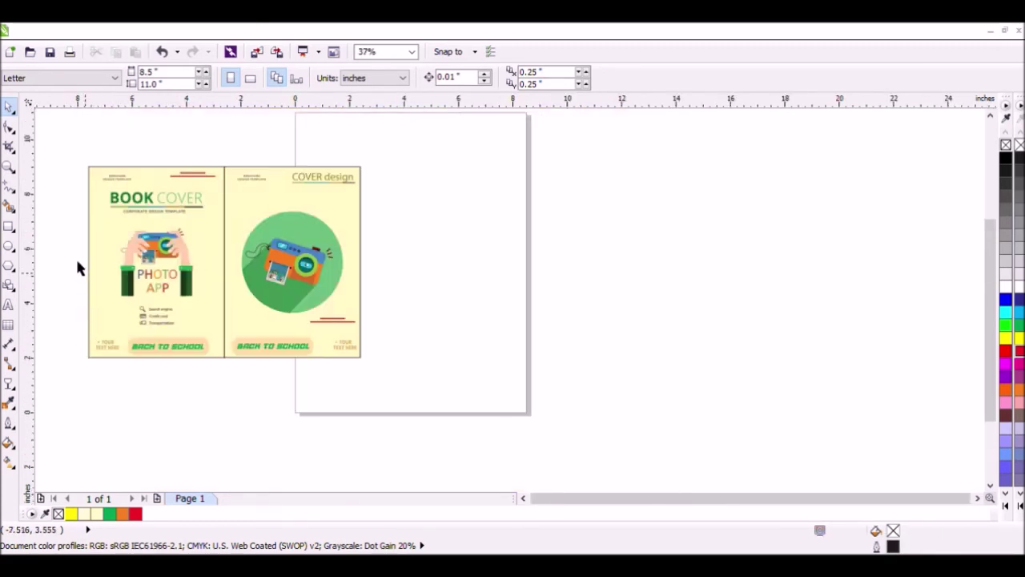
{"action": "left_click", "coordinate": [10, 189]}
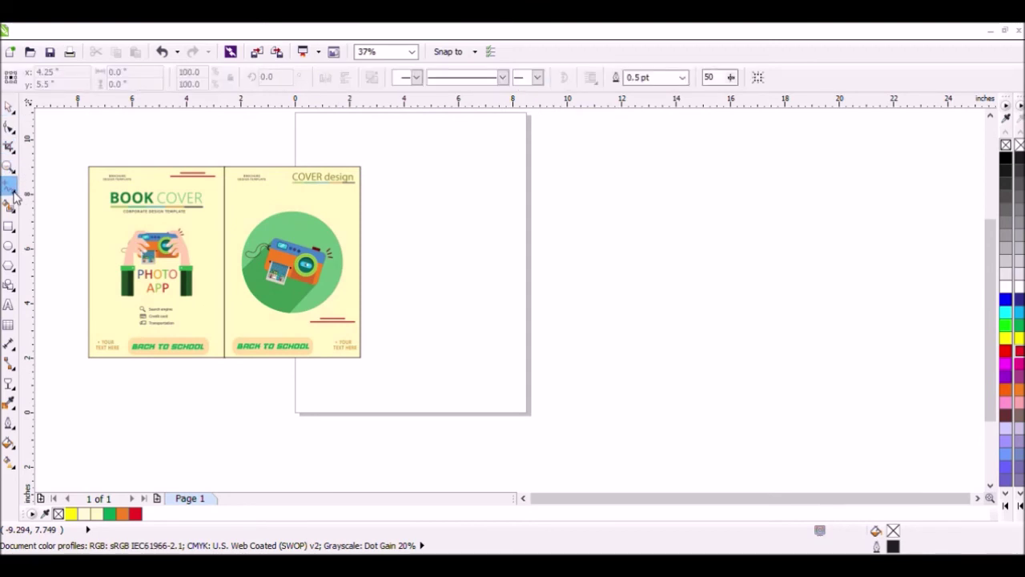
{"action": "left_click", "coordinate": [102, 201]}
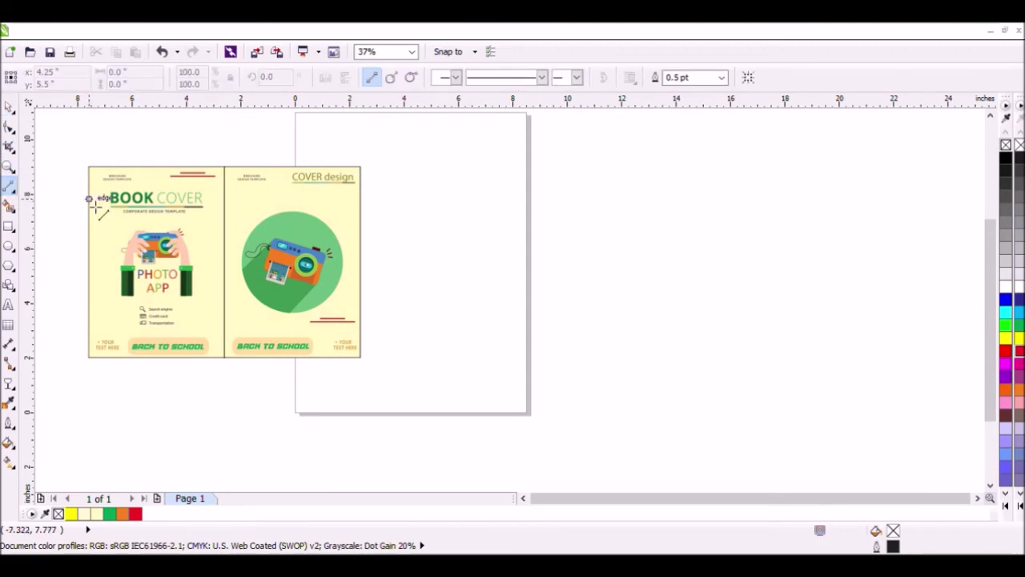
{"action": "scroll", "coordinate": [57, 215], "scroll_direction": "up", "scroll_amount": 1}
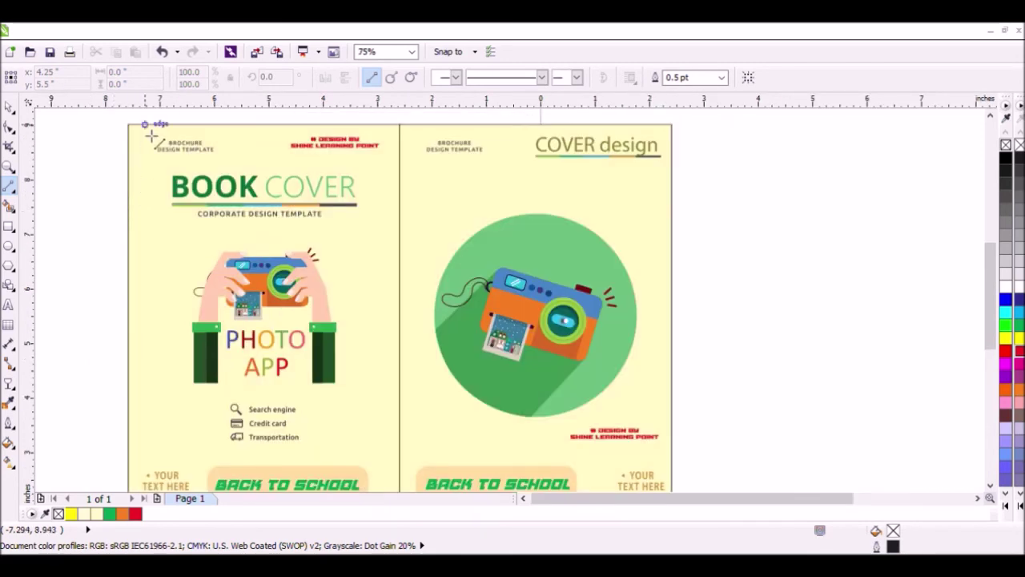
{"action": "left_click_drag", "start_coordinate": [149, 134], "coordinate": [134, 507]}
{"action": "left_click_drag", "start_coordinate": [147, 470], "coordinate": [167, 244]}
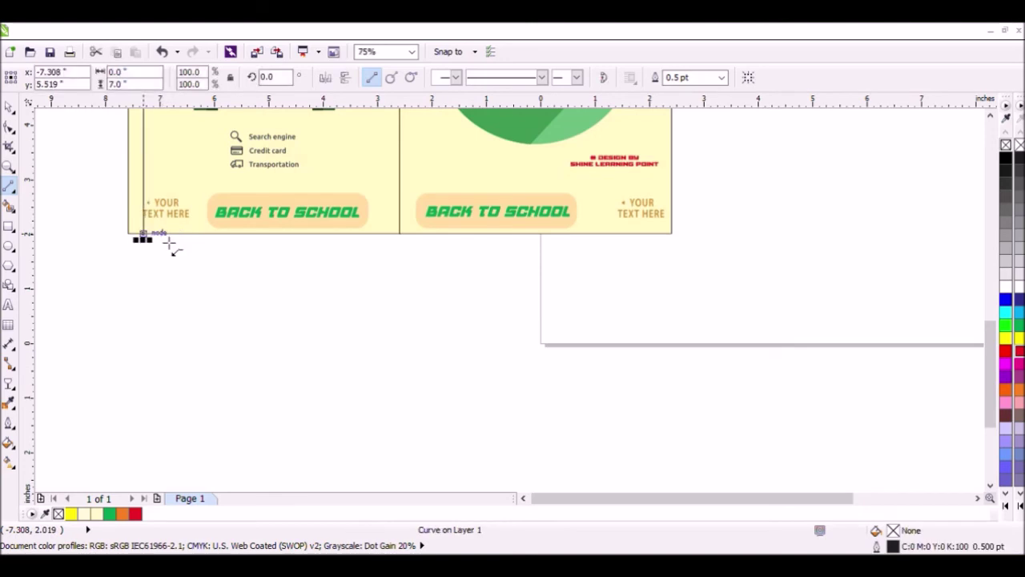
- Move the vertical line closer to the left-hand cover's left edge and place a copy at x -2.388 inches on the right-hand cover
{"action": "left_click", "coordinate": [9, 107]}
{"action": "scroll", "coordinate": [218, 232], "scroll_direction": "up", "scroll_amount": 1}
{"action": "scroll", "coordinate": [213, 233], "scroll_direction": "down", "scroll_amount": 1}
{"action": "scroll", "coordinate": [213, 237], "scroll_direction": "down", "scroll_amount": 1}
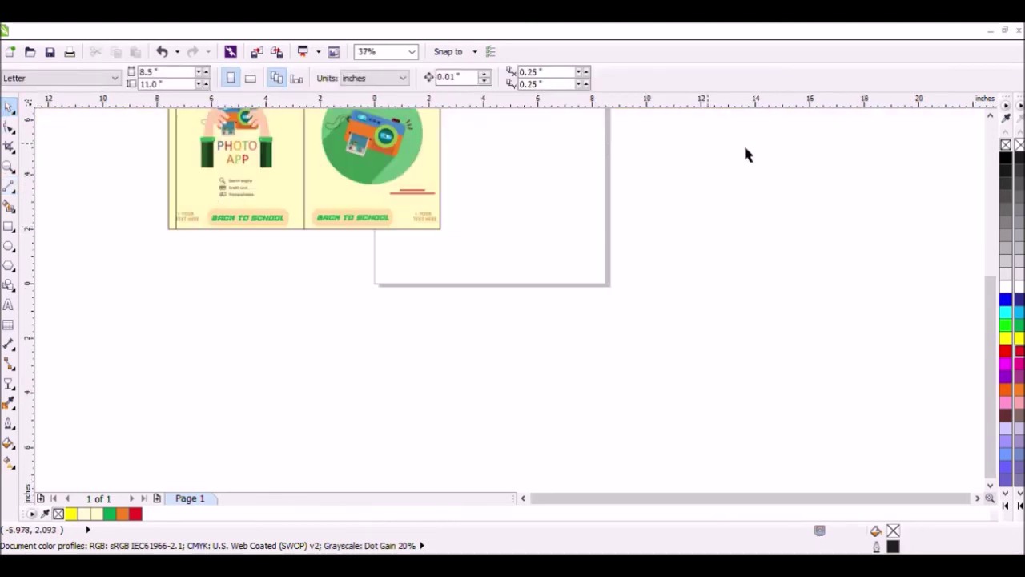
{"action": "scroll", "coordinate": [723, 199], "scroll_direction": "down", "scroll_amount": 1}
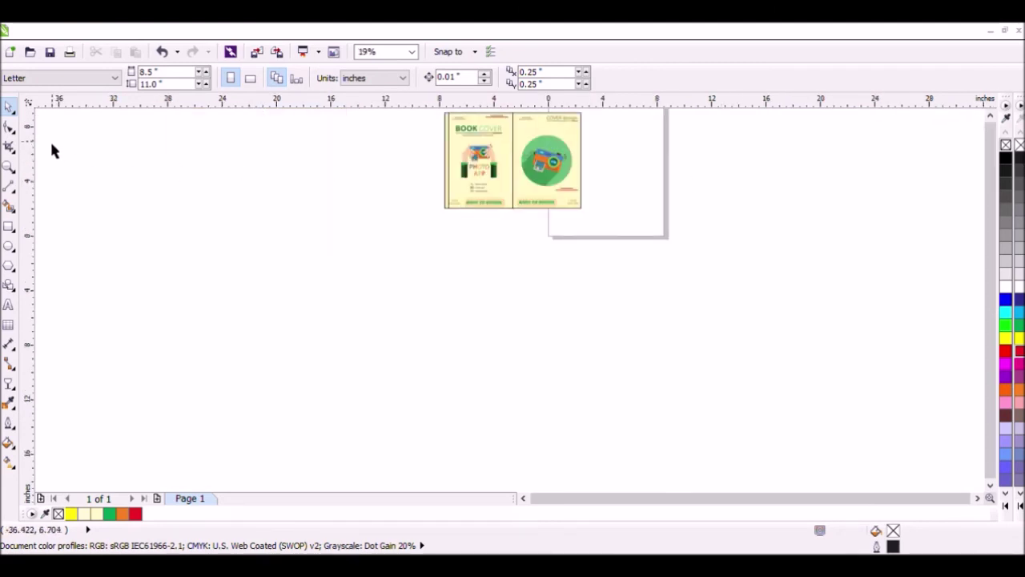
{"action": "left_click", "coordinate": [9, 166]}
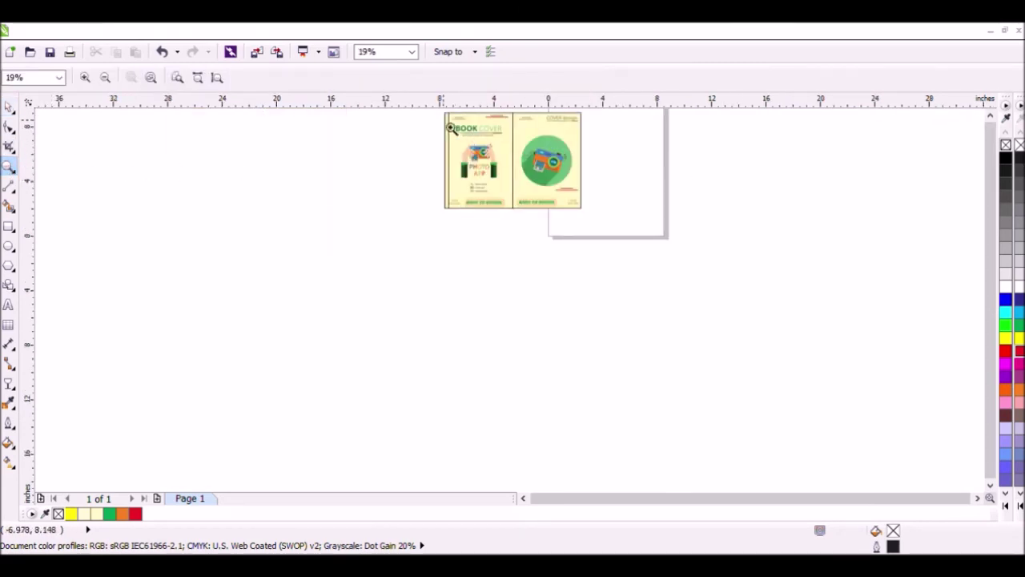
{"action": "left_click_drag", "start_coordinate": [442, 114], "coordinate": [607, 230]}
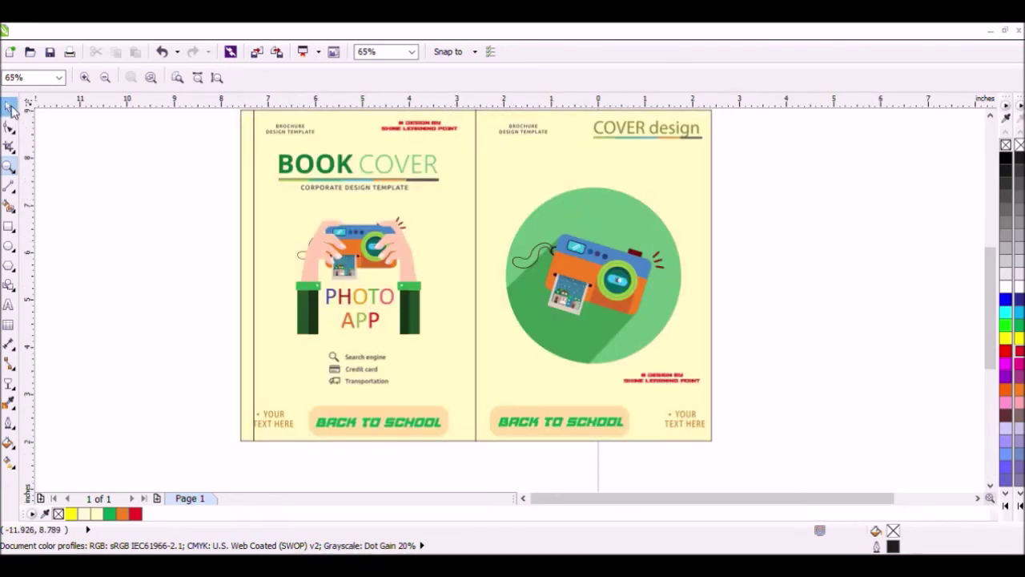
{"action": "left_click", "coordinate": [10, 107]}
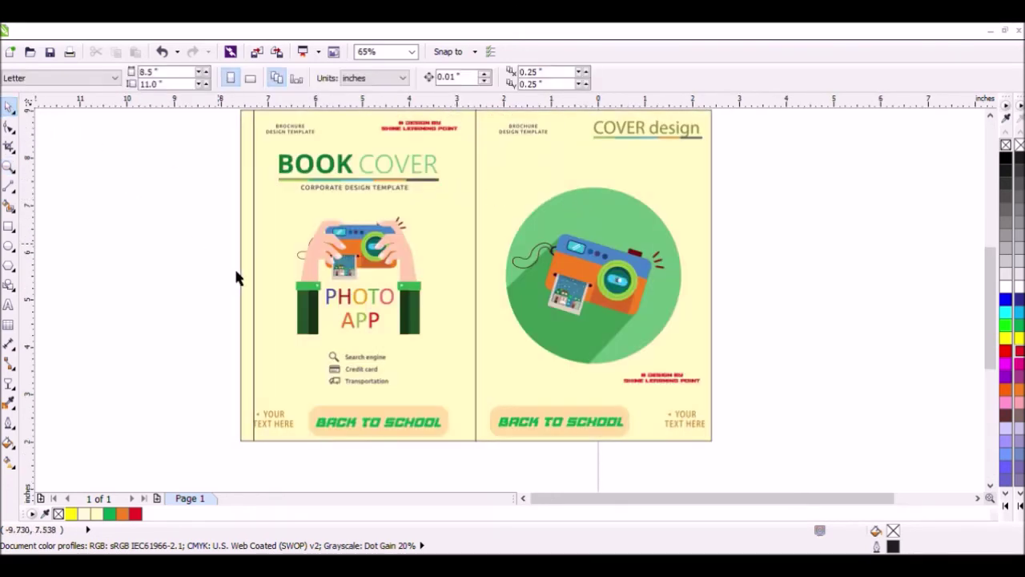
{"action": "left_click", "coordinate": [254, 318]}
{"action": "left_click_drag", "start_coordinate": [253, 309], "coordinate": [495, 325]}
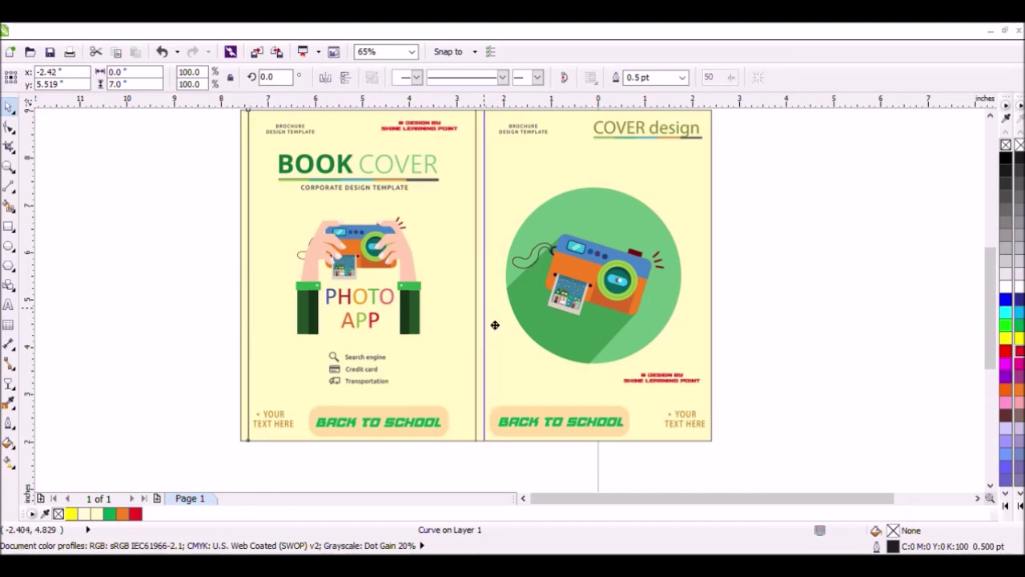
{"action": "left_click_drag", "start_coordinate": [495, 326], "coordinate": [497, 326]}
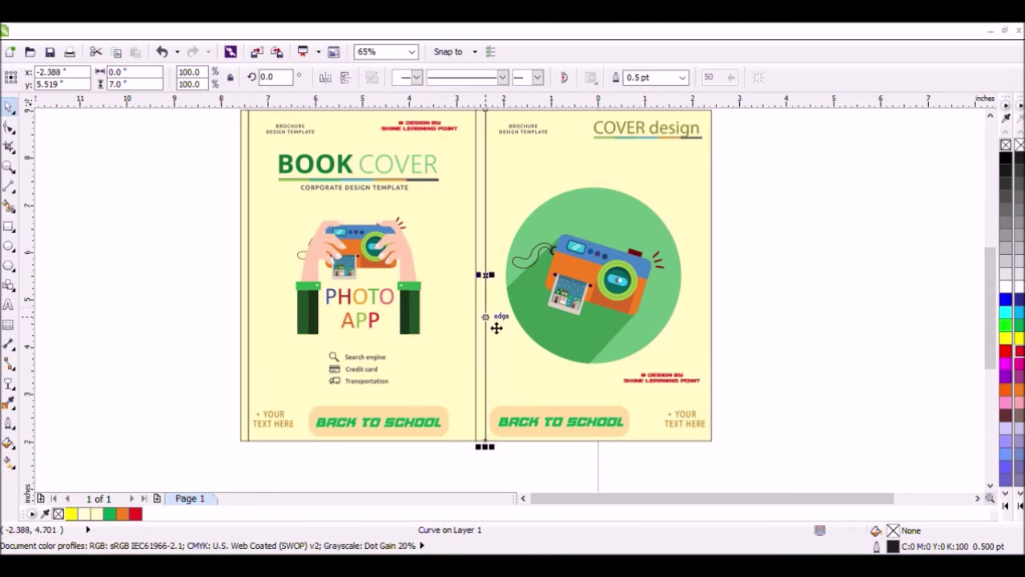
- Give both vertical lines a green outline 1.5 pt wide
{"action": "left_click", "coordinate": [168, 265]}
{"action": "left_click", "coordinate": [247, 257]}
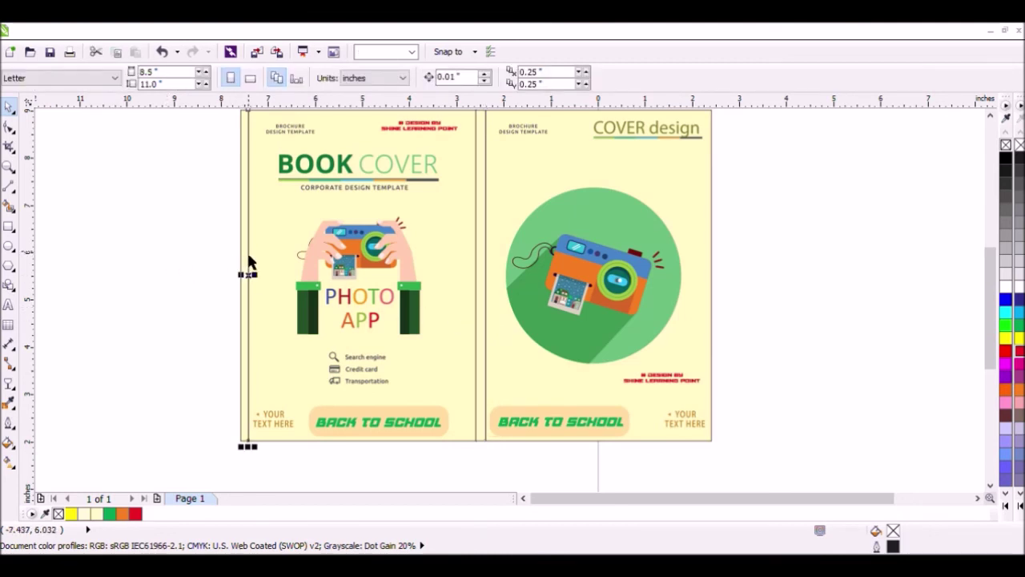
{"action": "left_click", "coordinate": [486, 308], "text": "shift"}
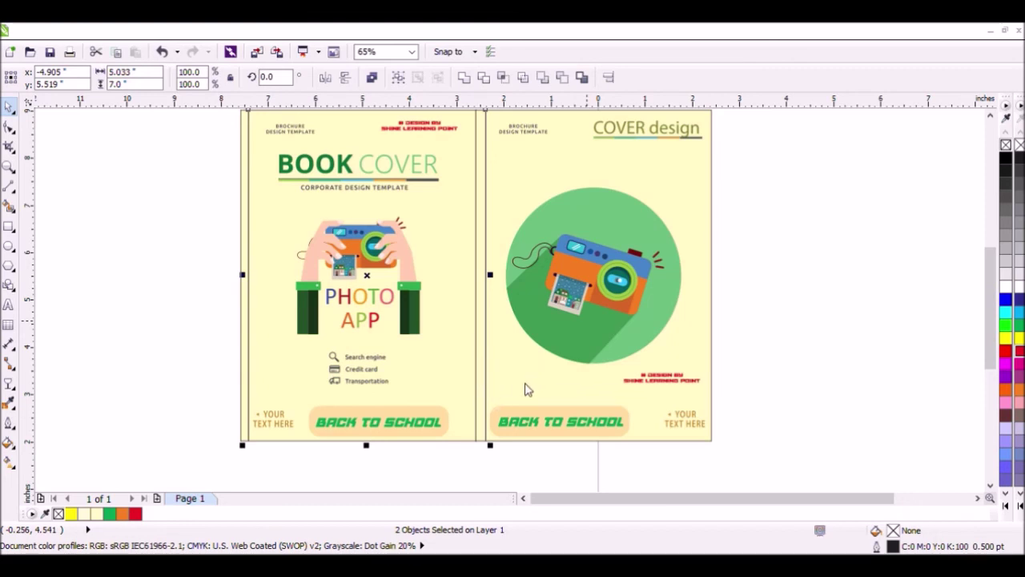
{"action": "left_click", "coordinate": [509, 407]}
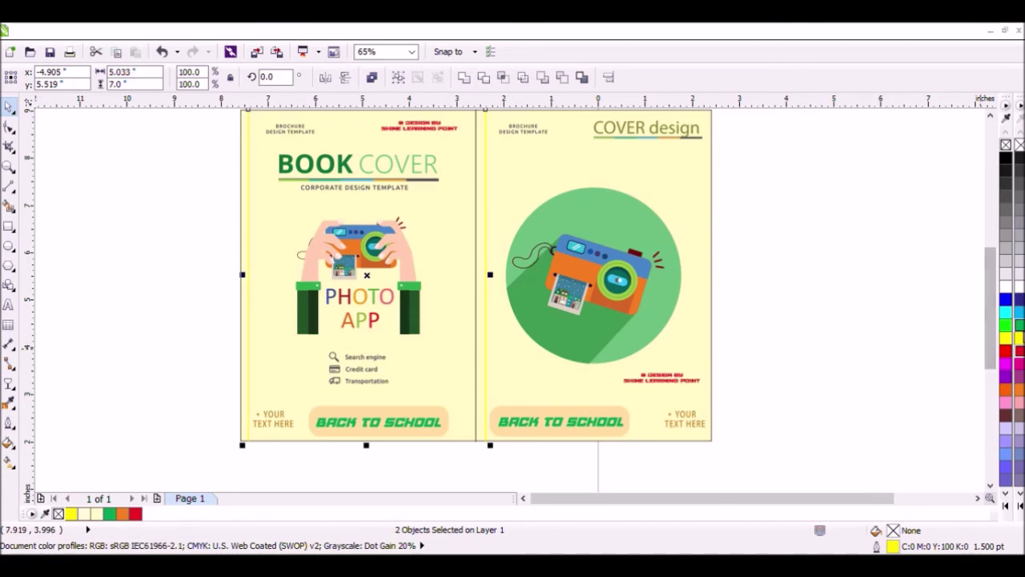
{"action": "right_click", "coordinate": [1020, 325]}
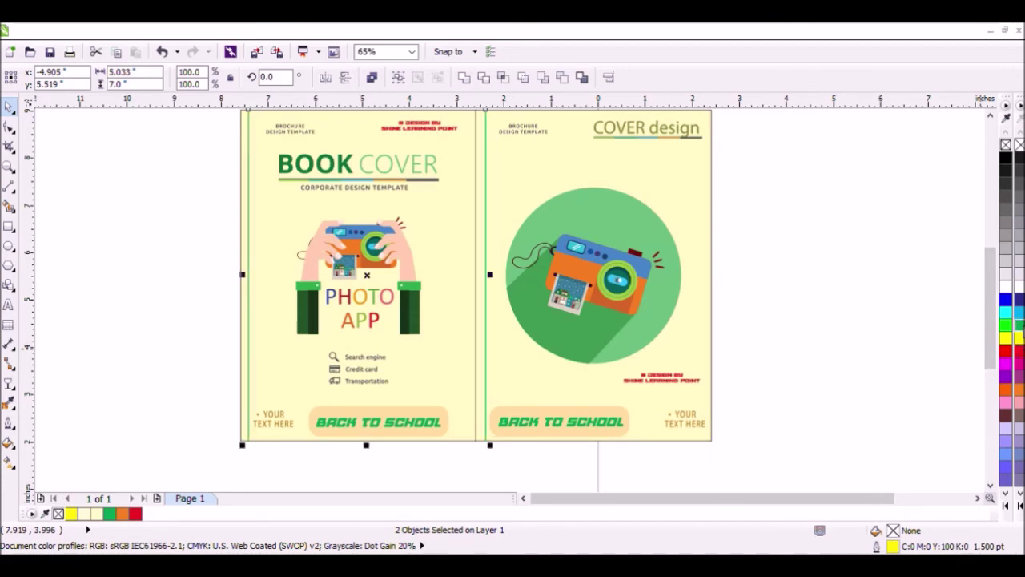
{"action": "left_click", "coordinate": [795, 310]}
- Examine the finished front and back covers as a whole and close up
{"action": "scroll", "coordinate": [794, 310], "scroll_direction": "down", "scroll_amount": 1}
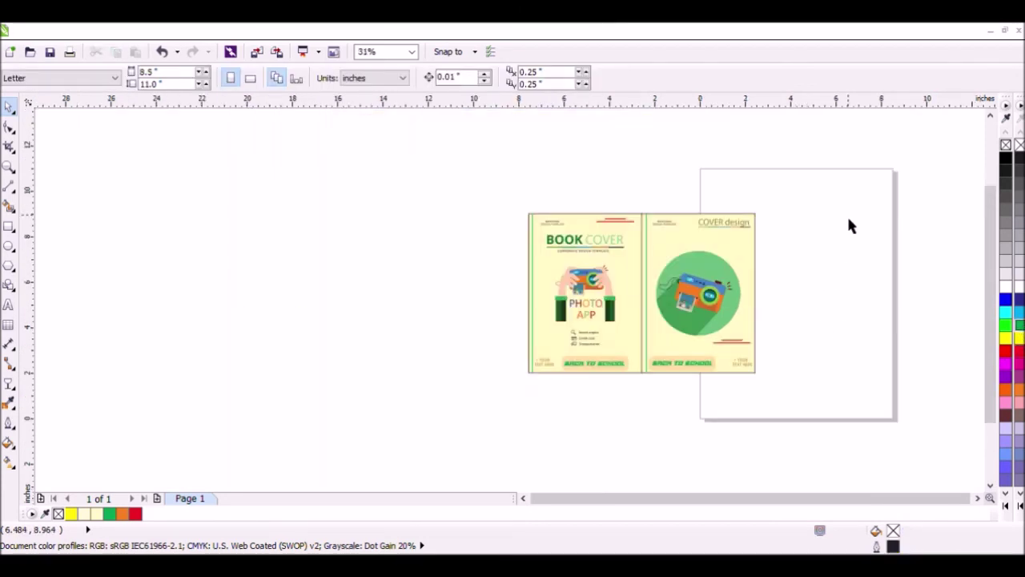
{"action": "left_click", "coordinate": [9, 167]}
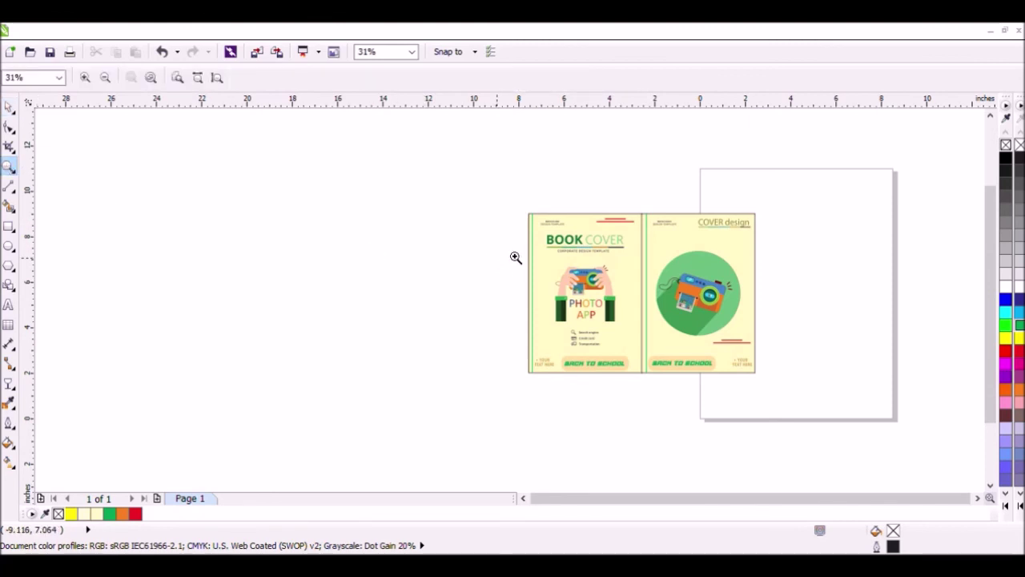
{"action": "left_click_drag", "start_coordinate": [528, 213], "coordinate": [767, 379]}
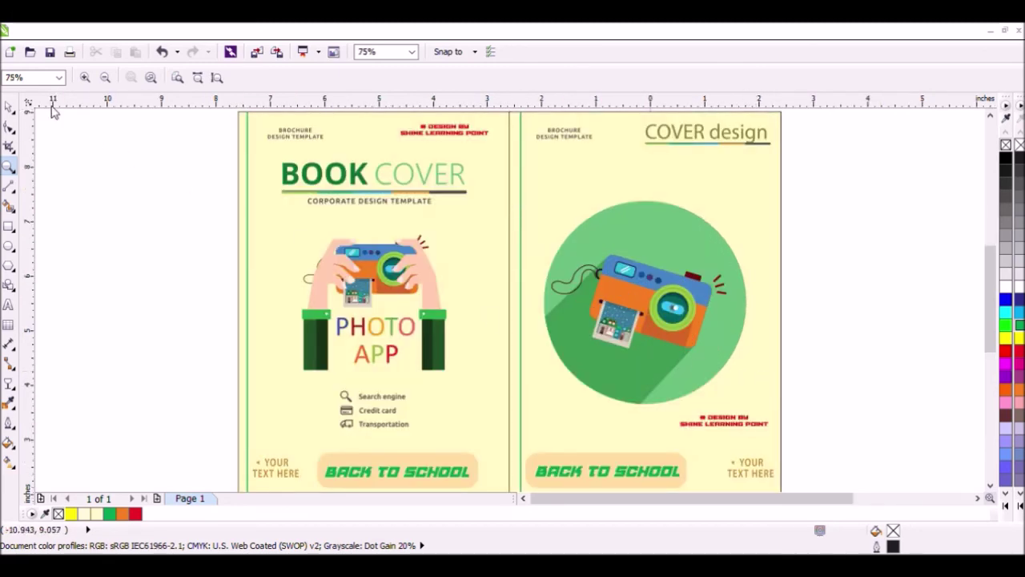
{"action": "left_click", "coordinate": [9, 107]}
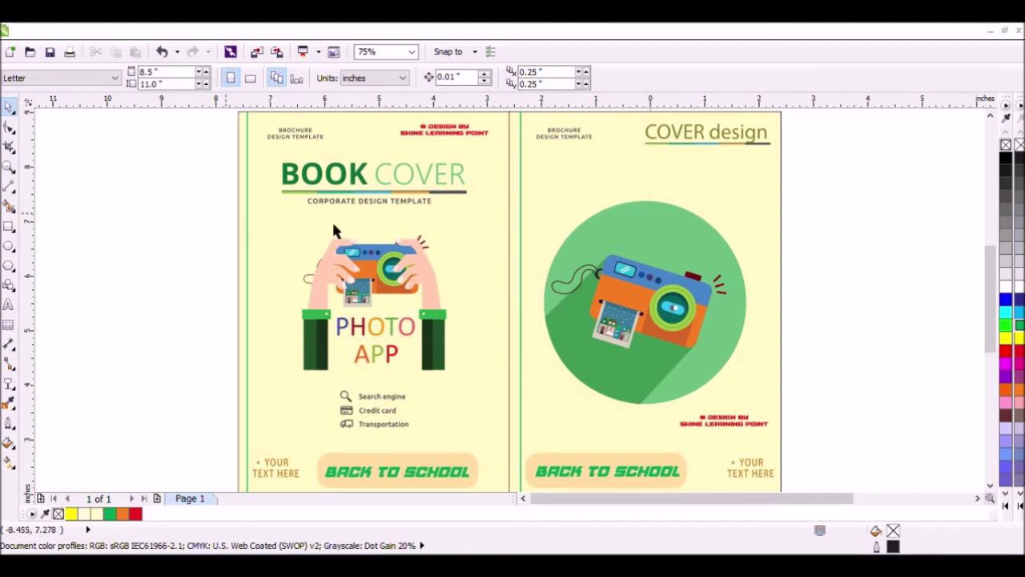
{"action": "scroll", "coordinate": [654, 240], "scroll_direction": "down", "scroll_amount": 2}
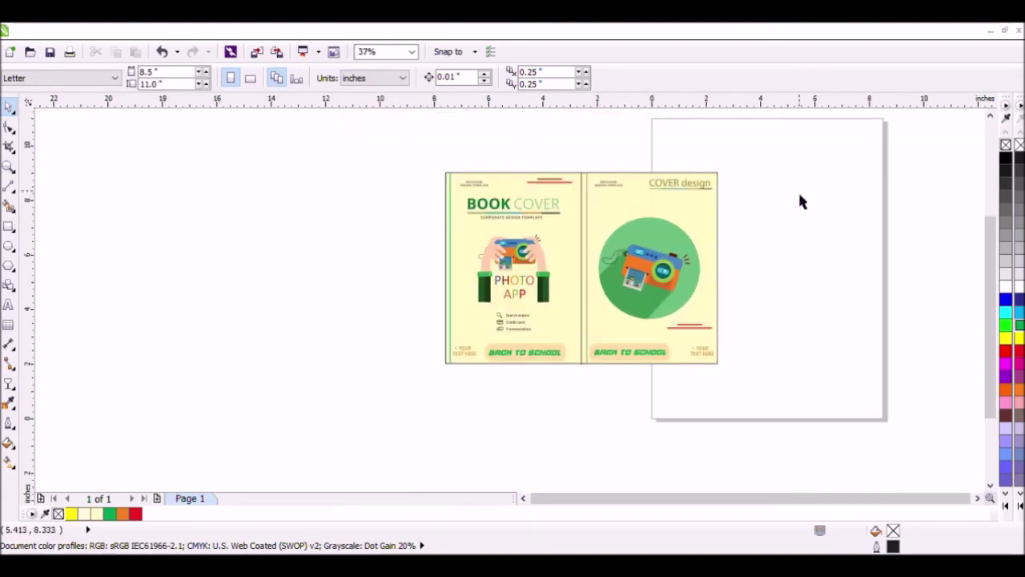
{"action": "scroll", "coordinate": [798, 190], "scroll_direction": "up", "scroll_amount": 2}
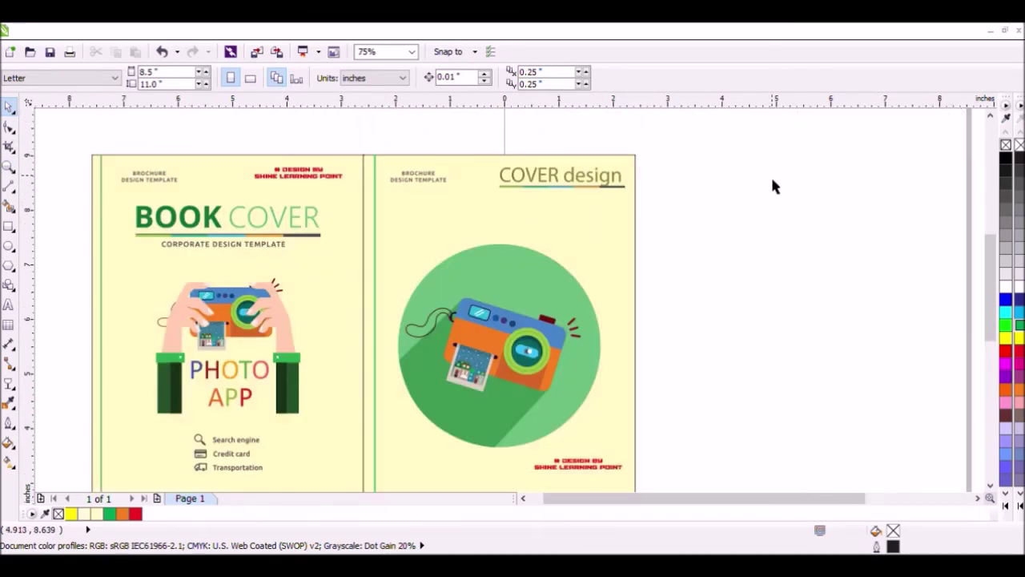
{"action": "scroll", "coordinate": [773, 186], "scroll_direction": "down", "scroll_amount": 2}
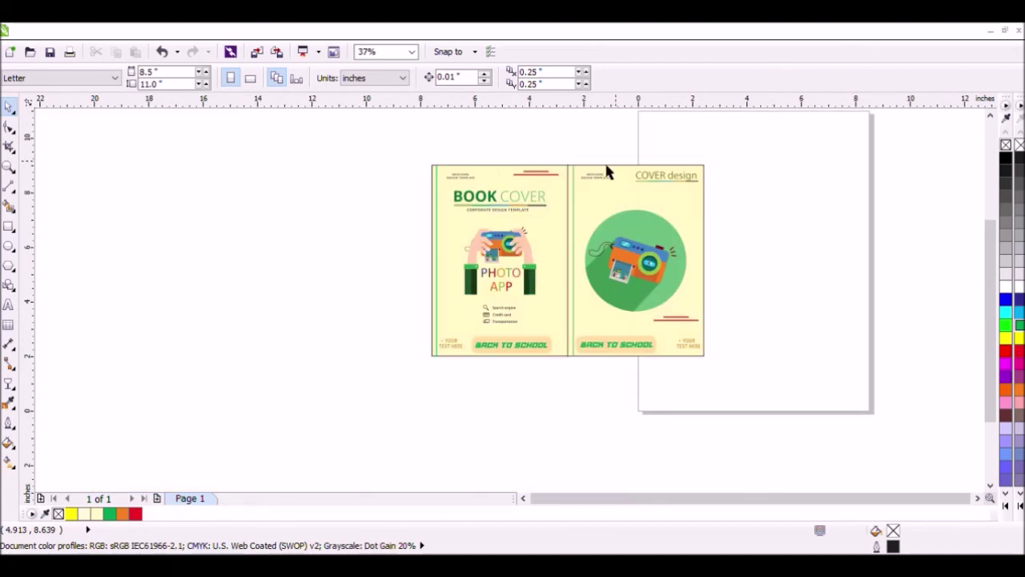
{"action": "left_click", "coordinate": [9, 166]}
{"action": "left_click_drag", "start_coordinate": [408, 151], "coordinate": [755, 390]}
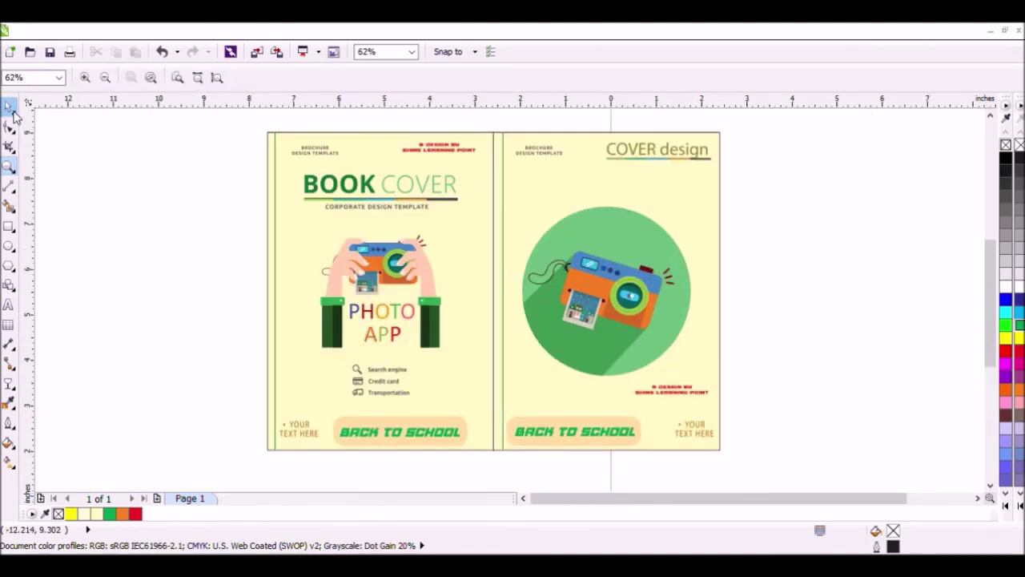